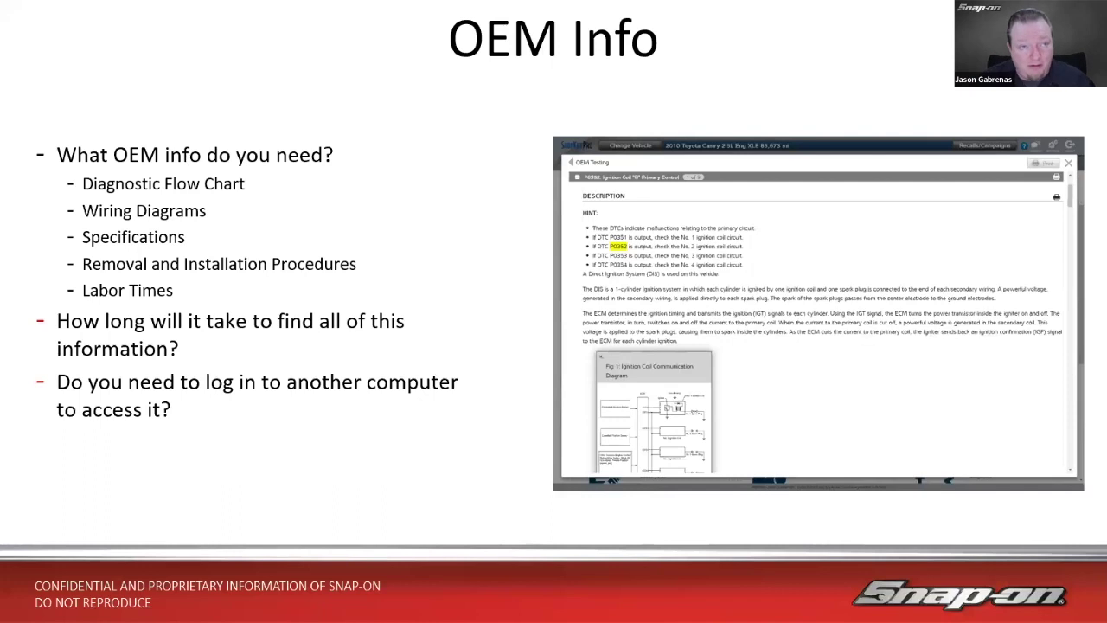
pyautogui.press('Right')
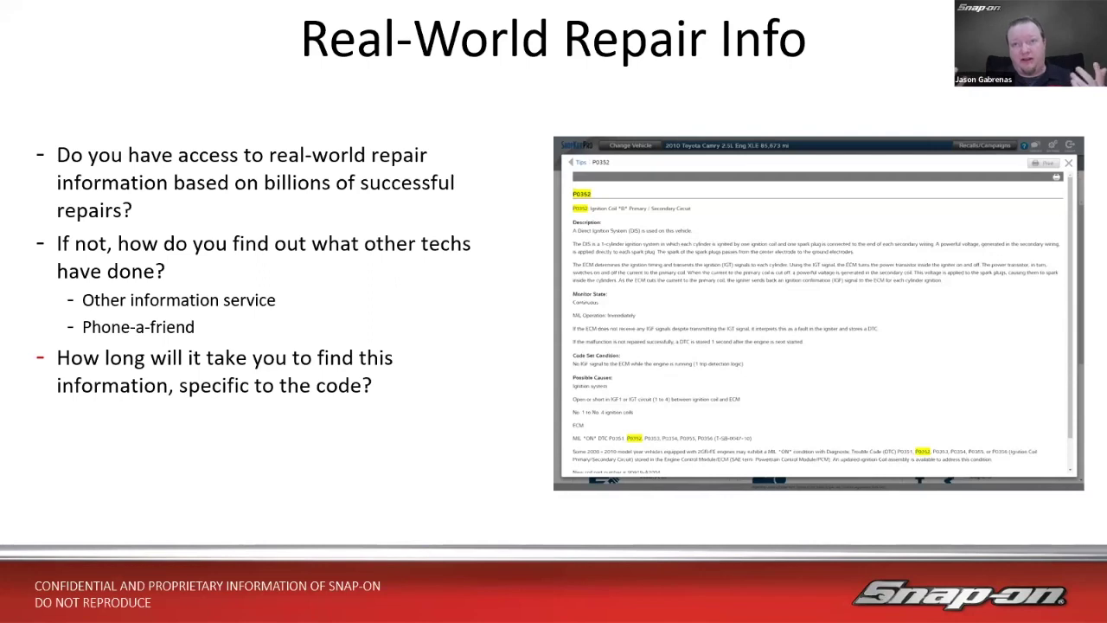
pyautogui.press('Right')
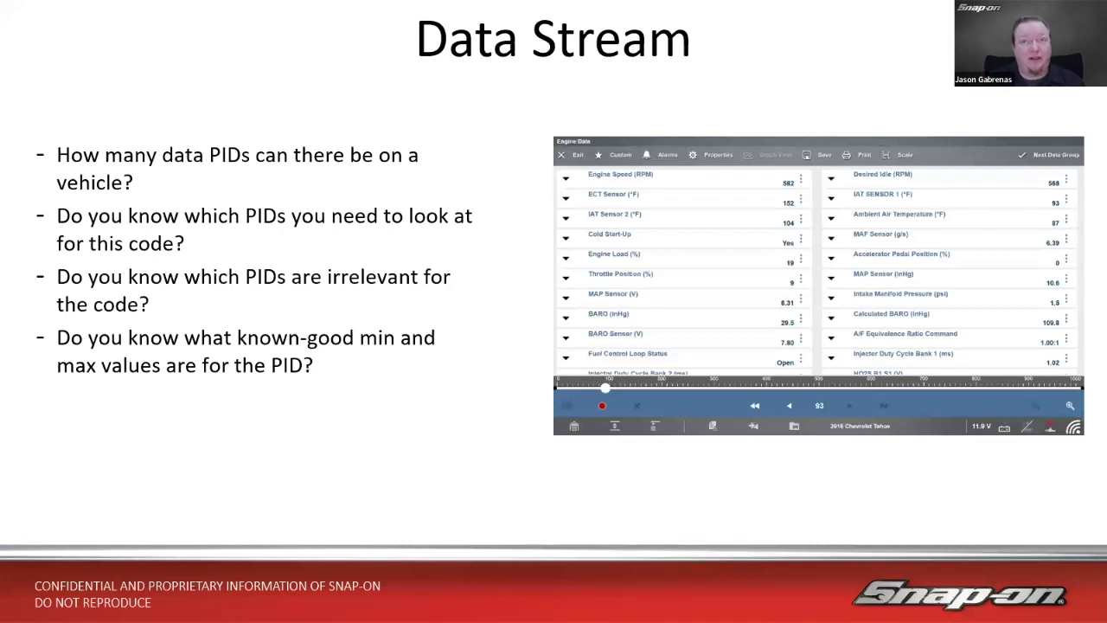
pyautogui.press('Right')
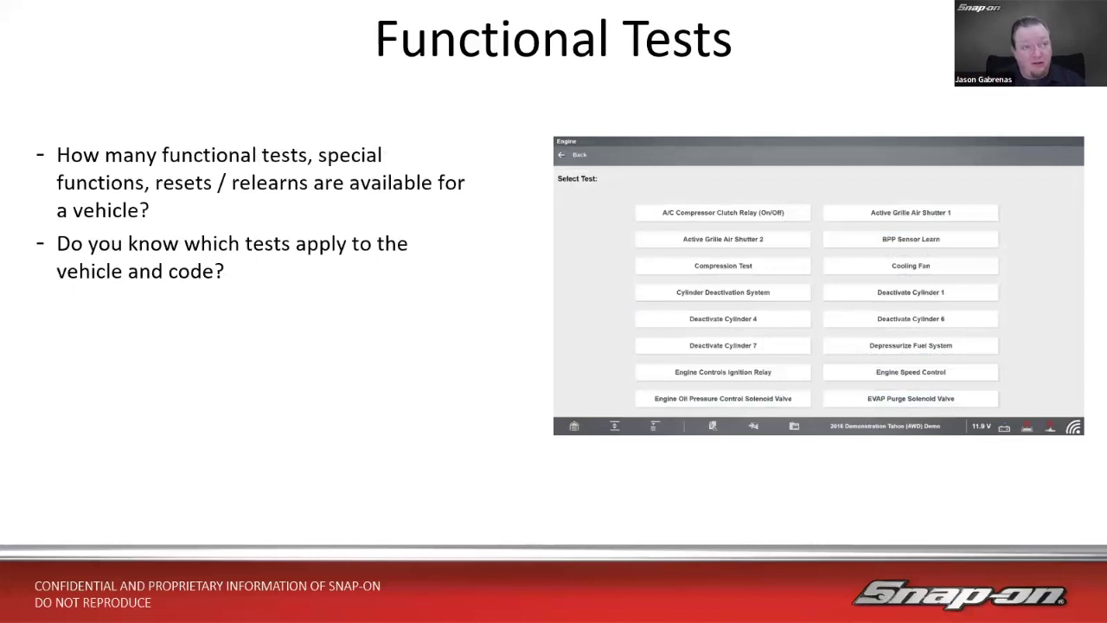
pyautogui.press('Right')
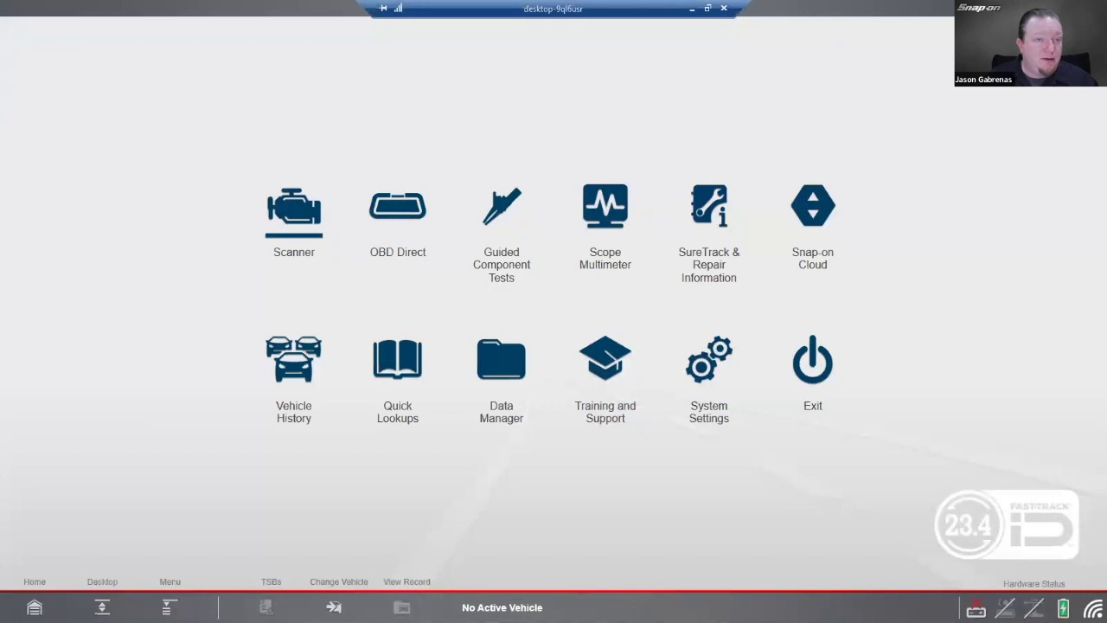
# Step: Activate the 2012 BMW 3-Series (E90) from the vehicle history and start the Scanner for it in Demo mode
pyautogui.click(293, 407)
pyautogui.click(101, 33)
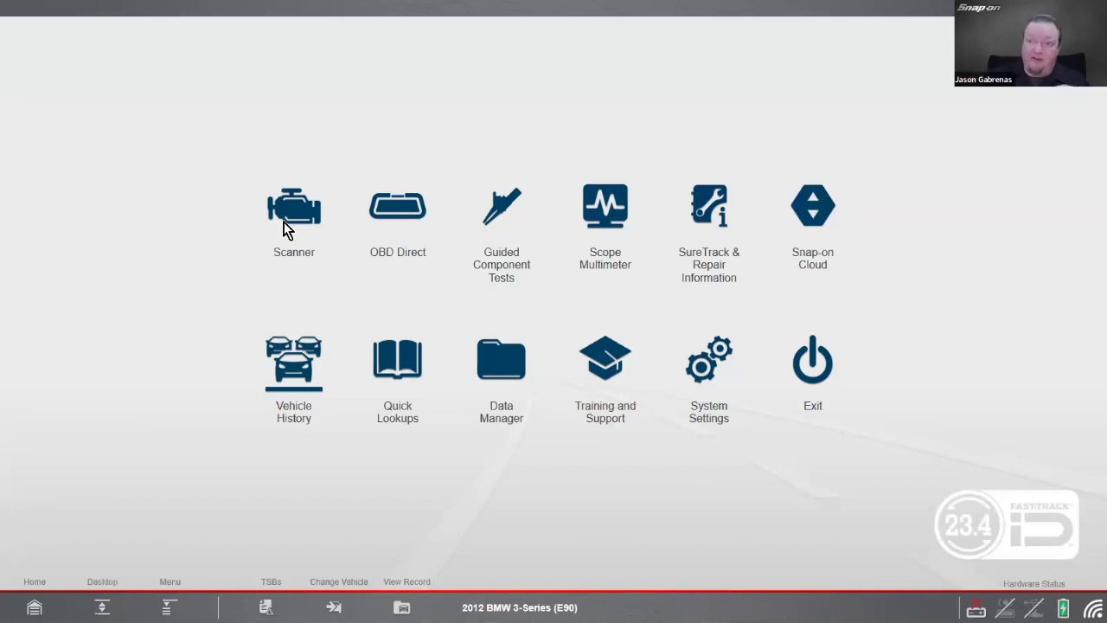
pyautogui.click(288, 229)
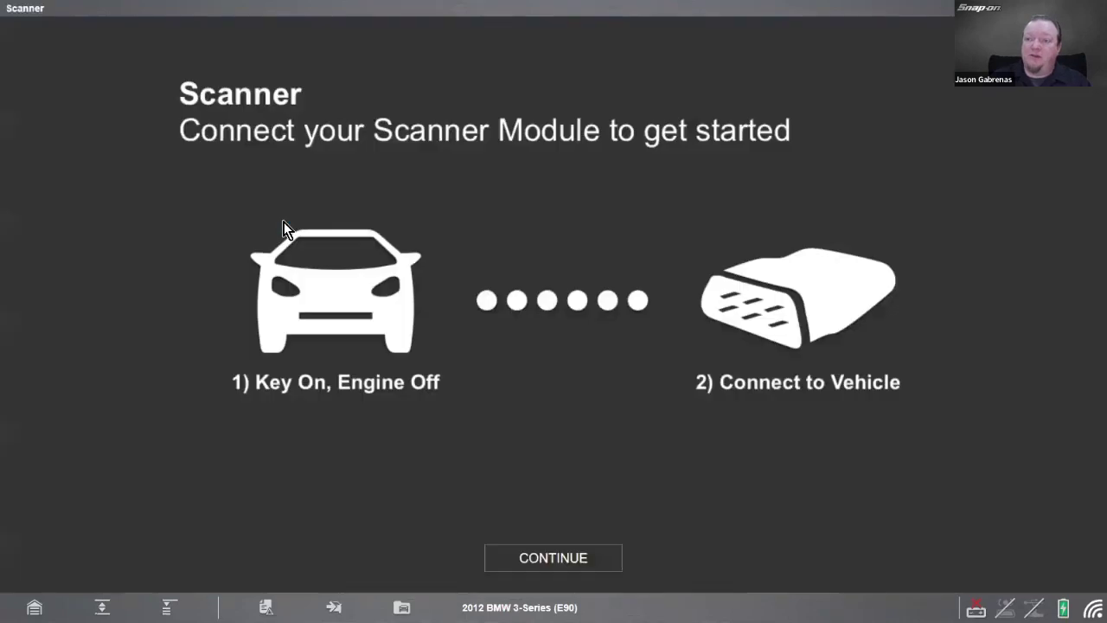
pyautogui.click(563, 550)
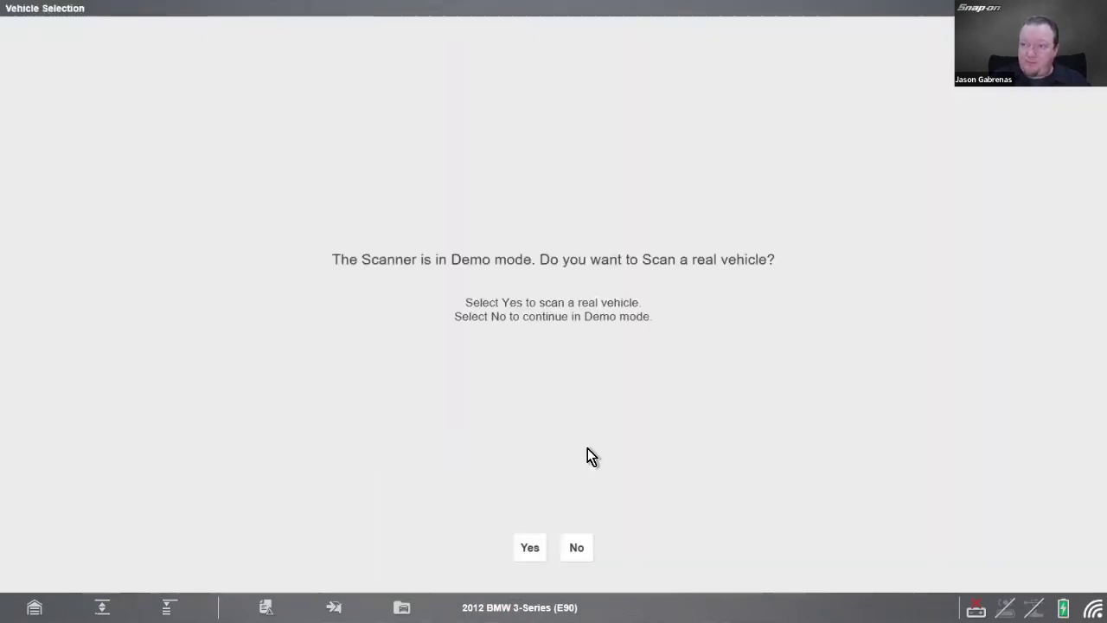
pyautogui.click(575, 550)
pyautogui.click(630, 150)
pyautogui.click(510, 373)
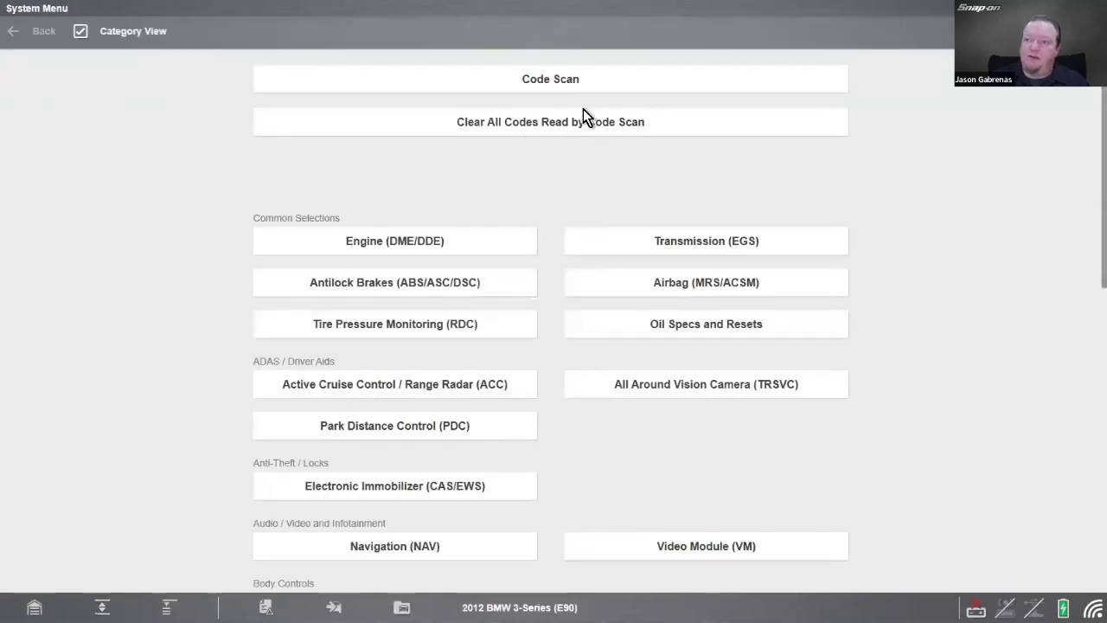
# Step: Run a Pre Scan of the vehicle's systems and diagnose engine code P0303, Cylinder 3 Misfire Detected
pyautogui.click(553, 83)
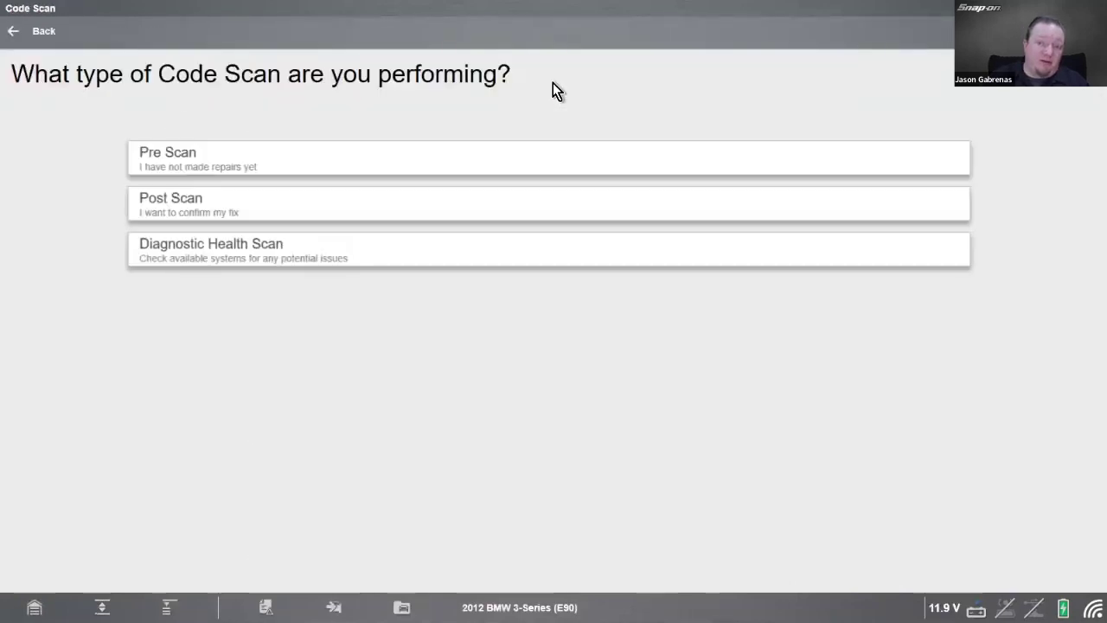
pyautogui.click(373, 156)
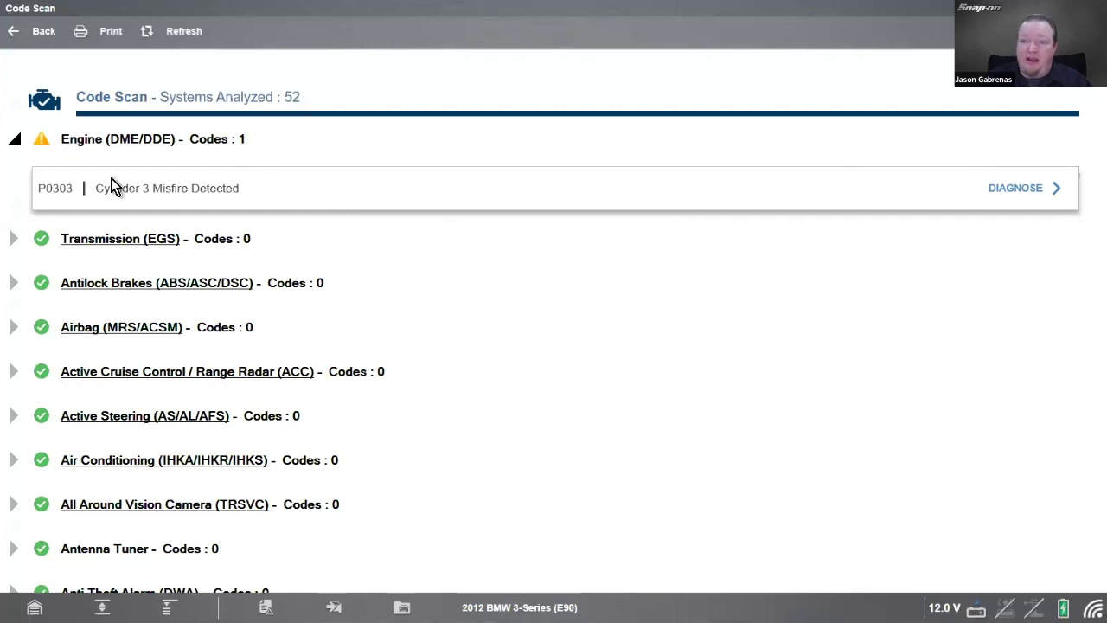
pyautogui.click(1020, 187)
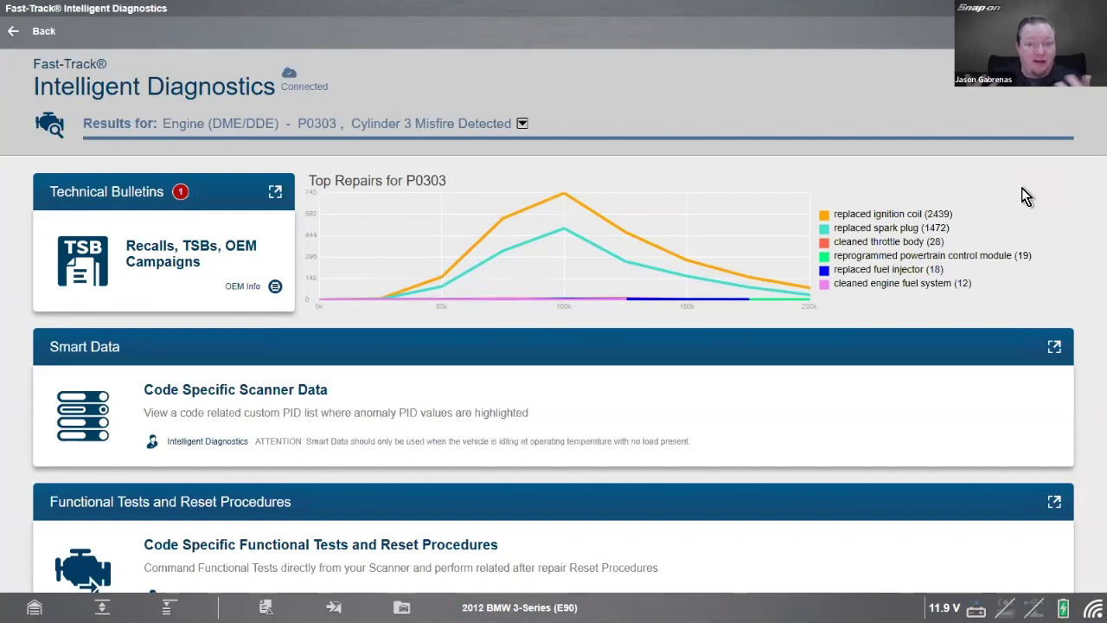
# Step: Review the code selection list and the Intelligent Diagnostics results for P0303, including the SureTrack Real Fix section
pyautogui.click(490, 134)
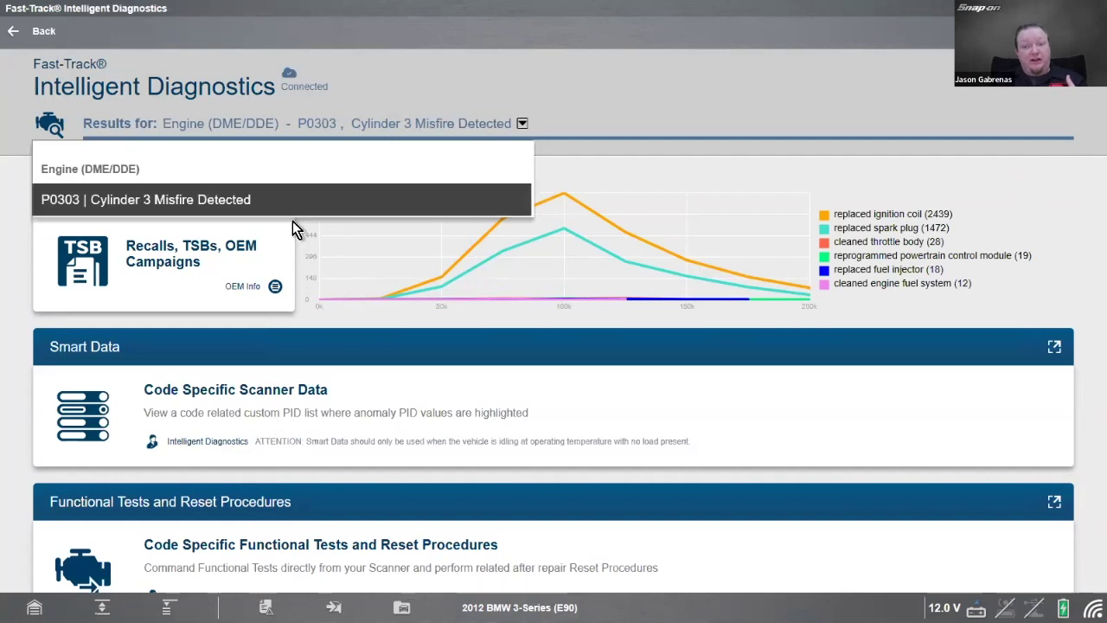
pyautogui.click(444, 123)
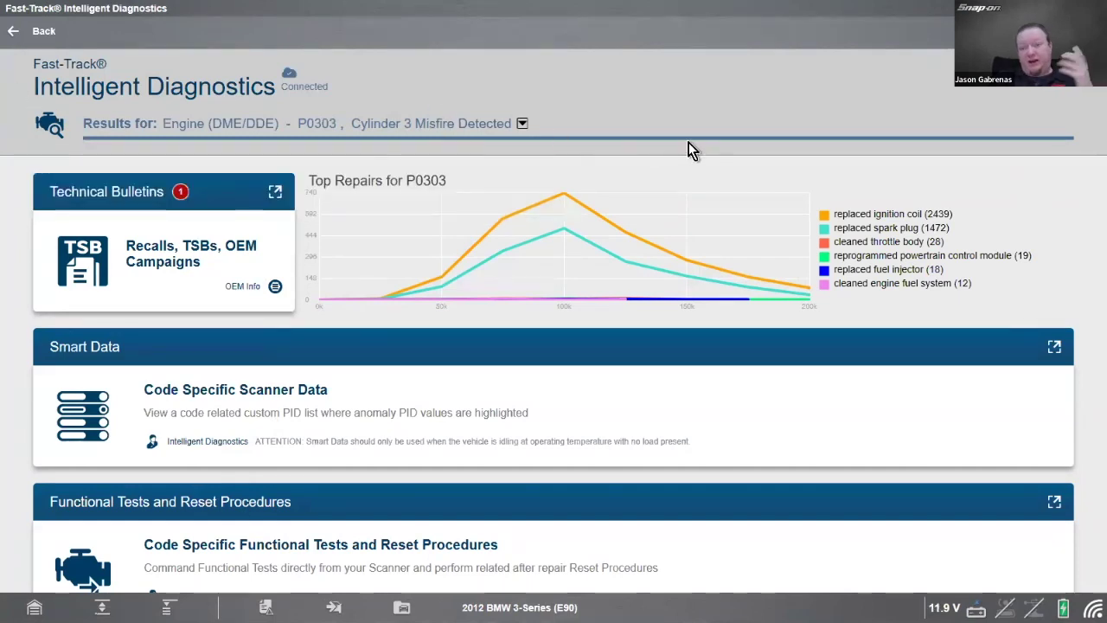
pyautogui.click(498, 123)
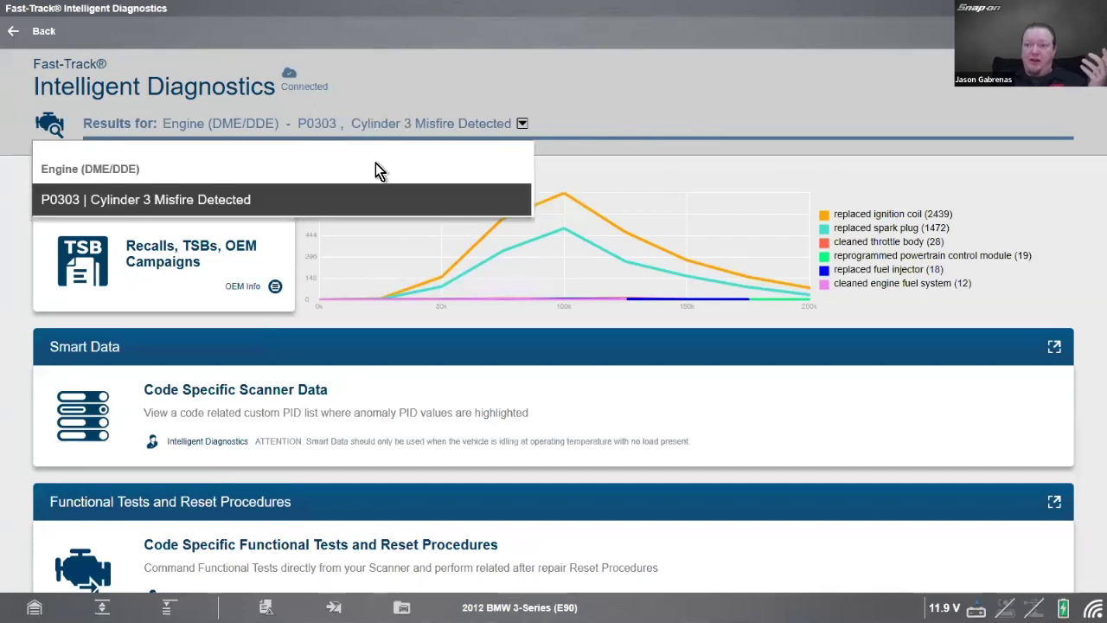
pyautogui.click(521, 124)
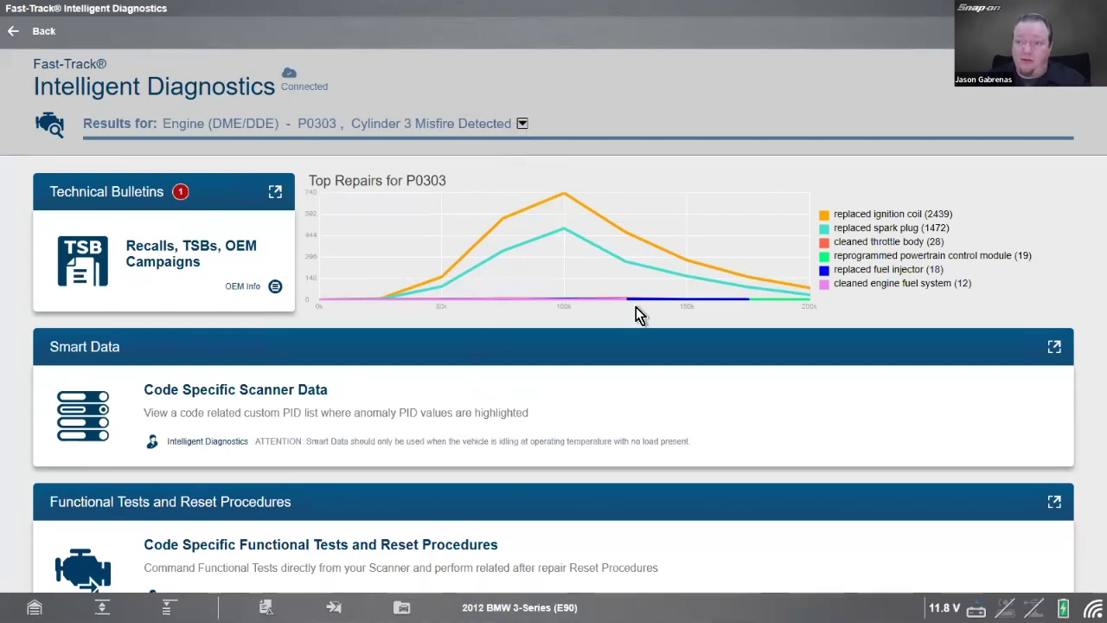
pyautogui.scroll(-2, 636, 338)
pyautogui.scroll(-7, 634, 351)
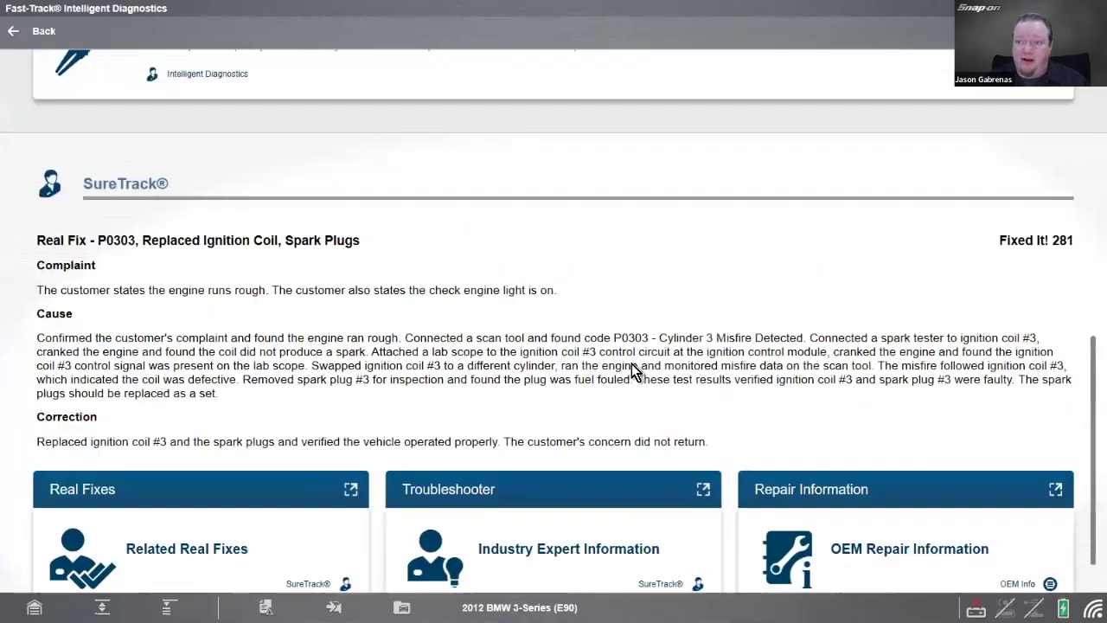
pyautogui.scroll(4, 631, 364)
pyautogui.scroll(5, 632, 370)
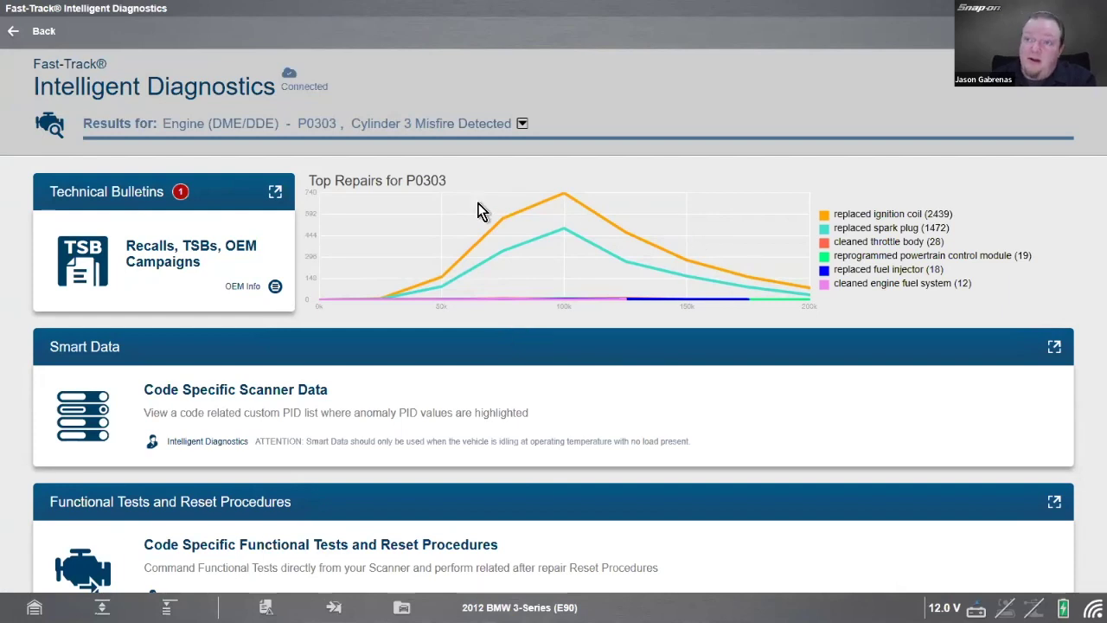
# Step: Read the technical bulletin on engine misfire due to failed ignition coil, including its cause, correction and coil identification sections
pyautogui.click(205, 213)
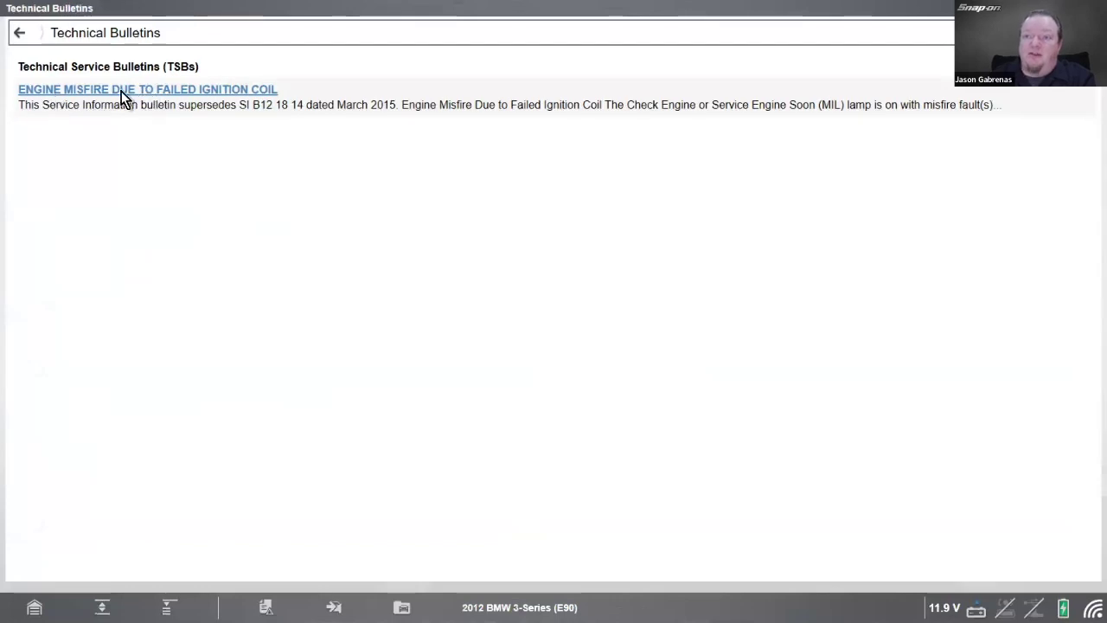
pyautogui.click(192, 88)
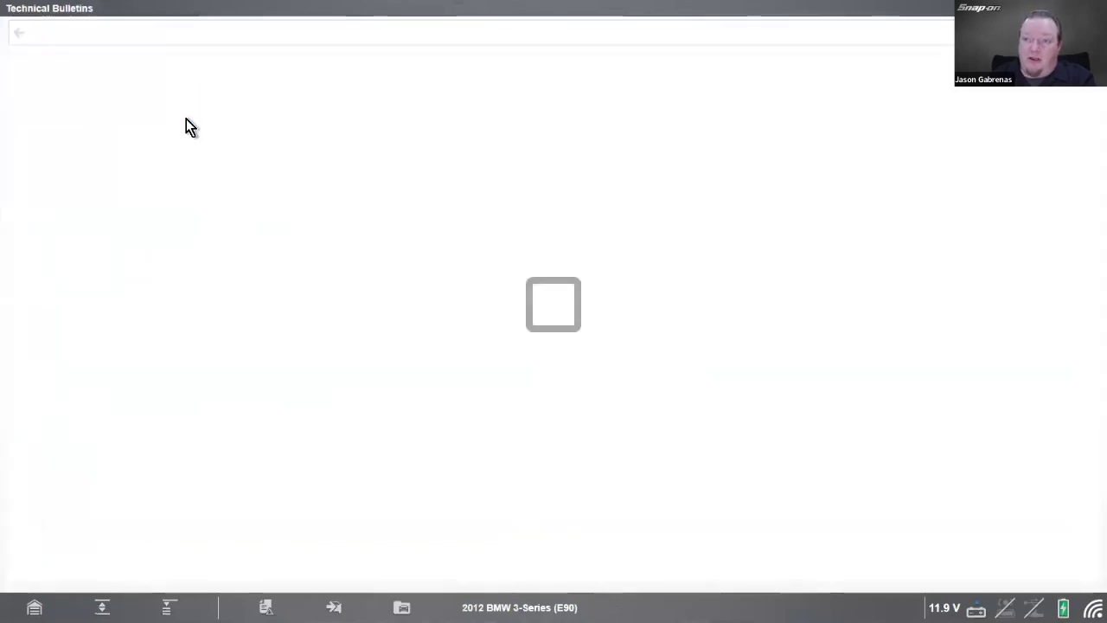
pyautogui.scroll(-3, 588, 312)
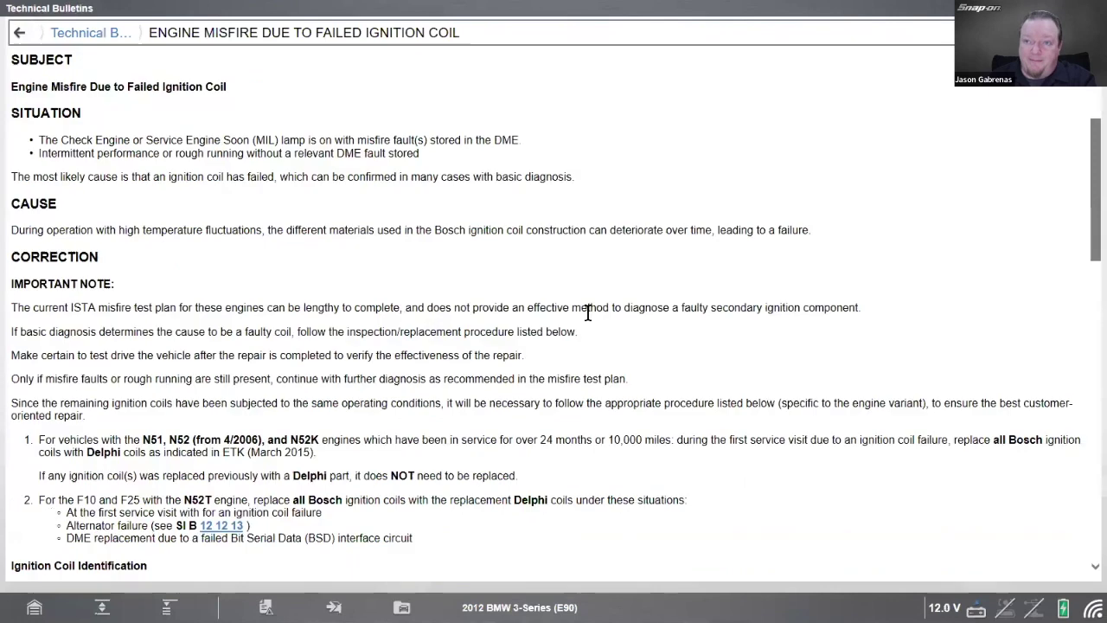
pyautogui.scroll(-1, 581, 354)
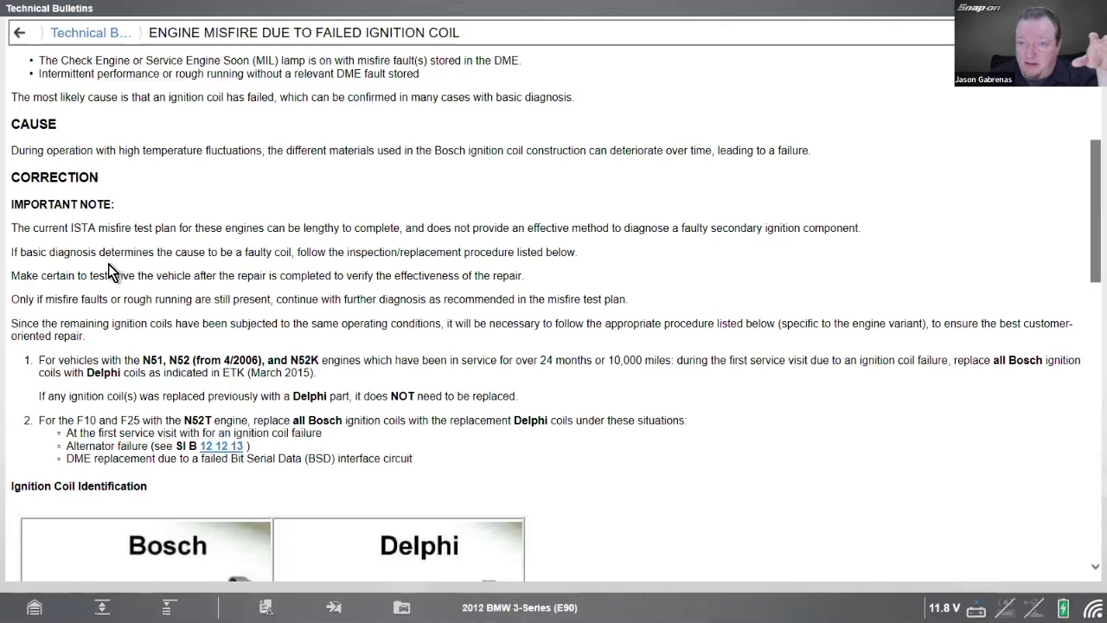
pyautogui.scroll(-2, 139, 297)
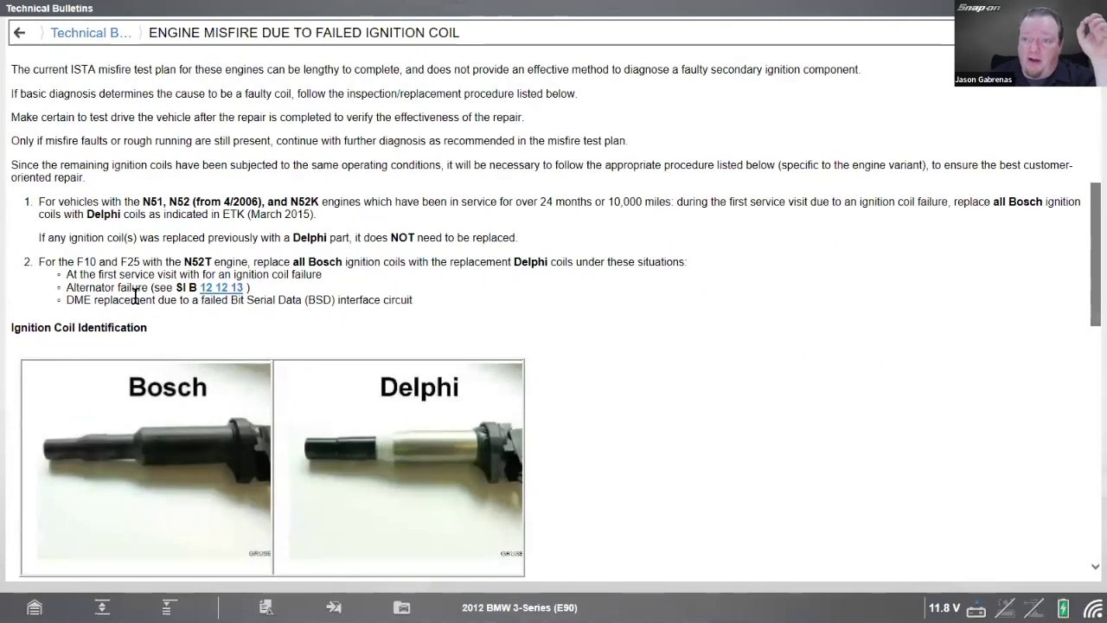
pyautogui.scroll(-1, 136, 294)
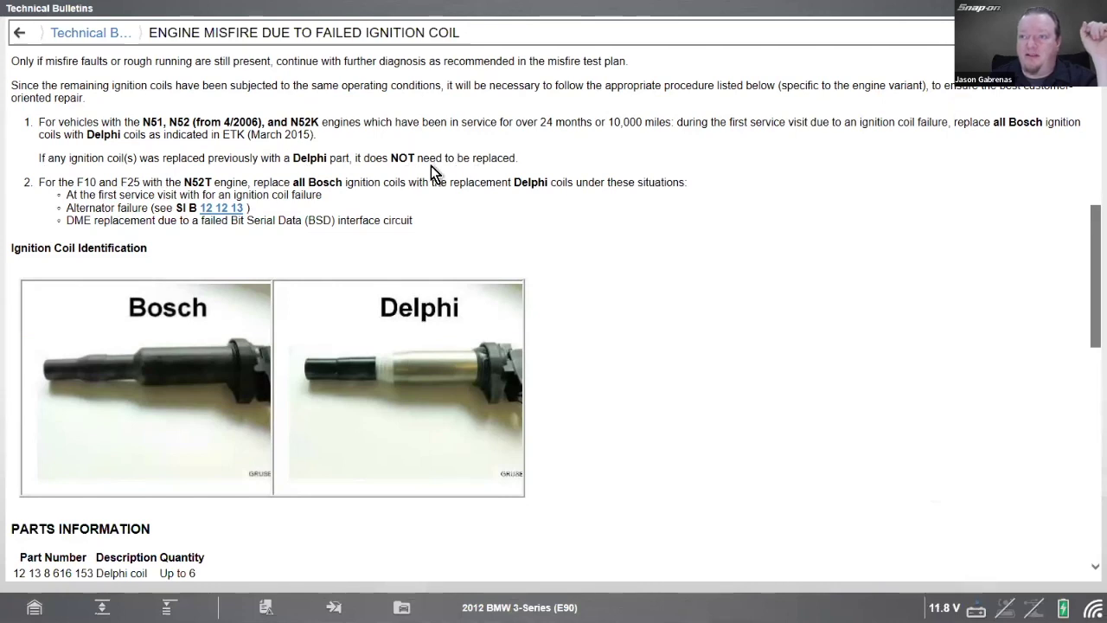
pyautogui.scroll(3, 647, 303)
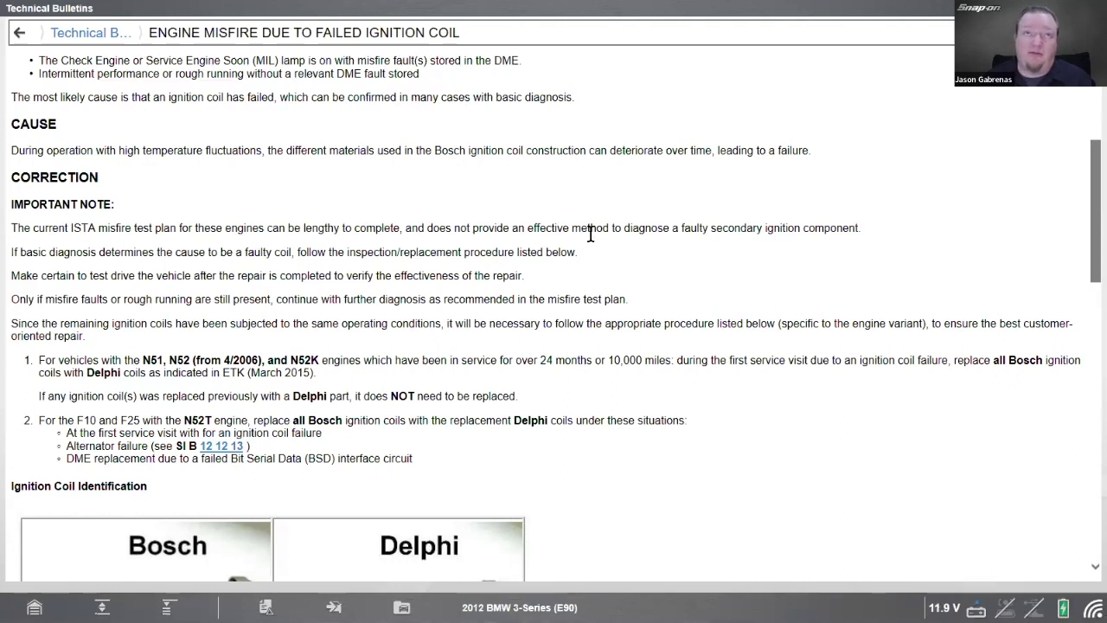
pyautogui.scroll(-4, 599, 238)
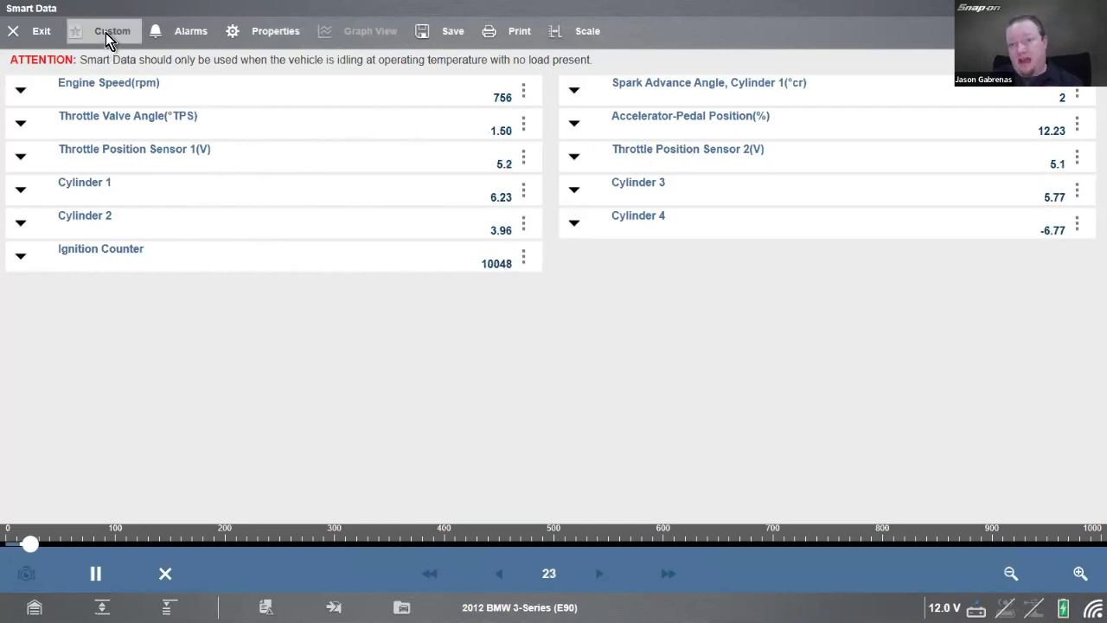
# Step: Customize the Smart Data PID list by adding Cylinder 5 and Cylinder 6 from the Smooth Running Values group
pyautogui.click(105, 33)
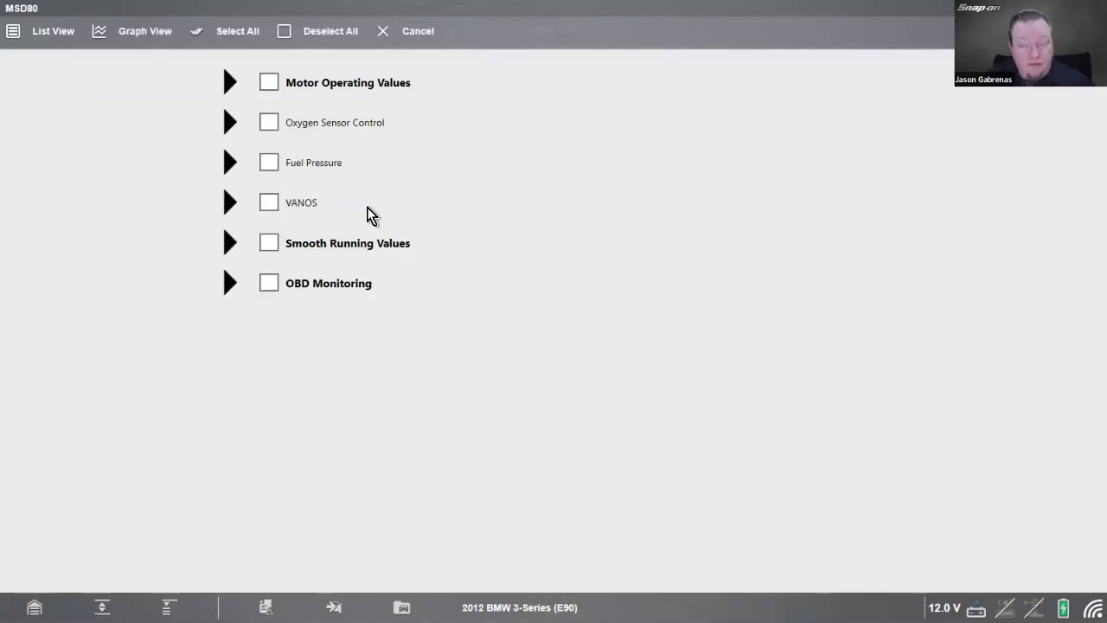
pyautogui.click(229, 242)
pyautogui.click(705, 292)
pyautogui.click(726, 330)
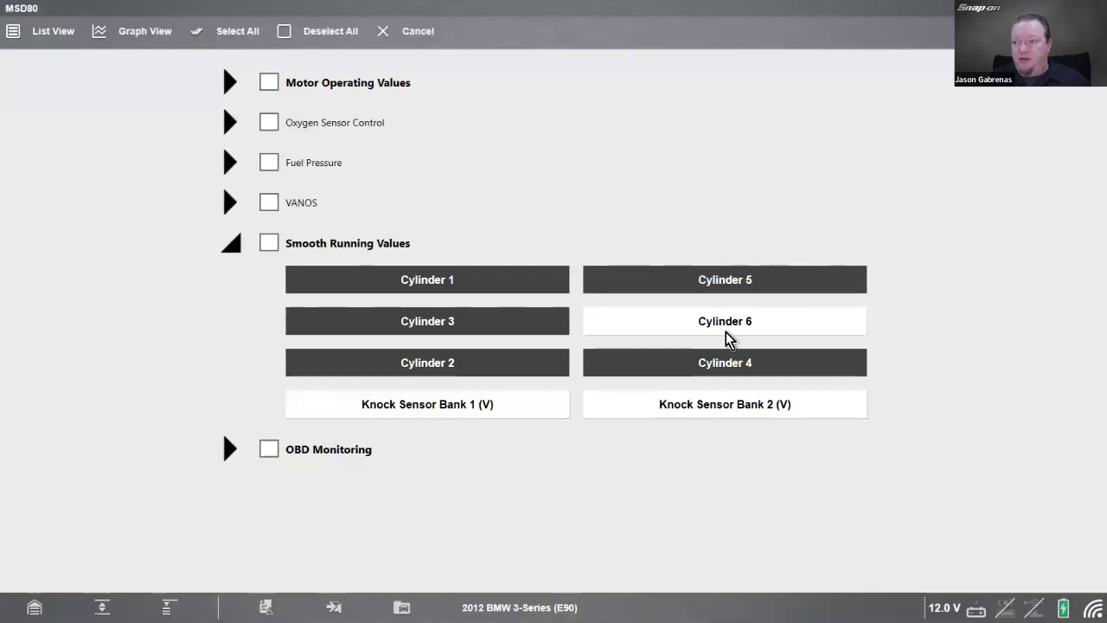
pyautogui.click(231, 246)
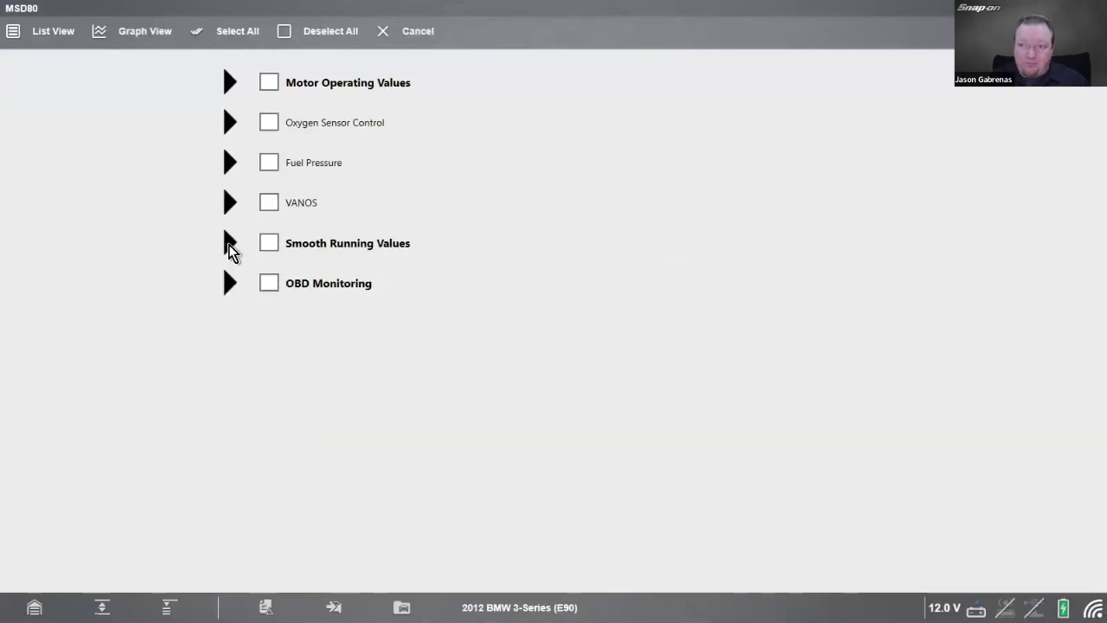
# Step: Add Oxygen Sensor Before CAT and Oxygen Sensor After CAT from the Oxygen Sensor Control group to the custom PID list
pyautogui.click(229, 122)
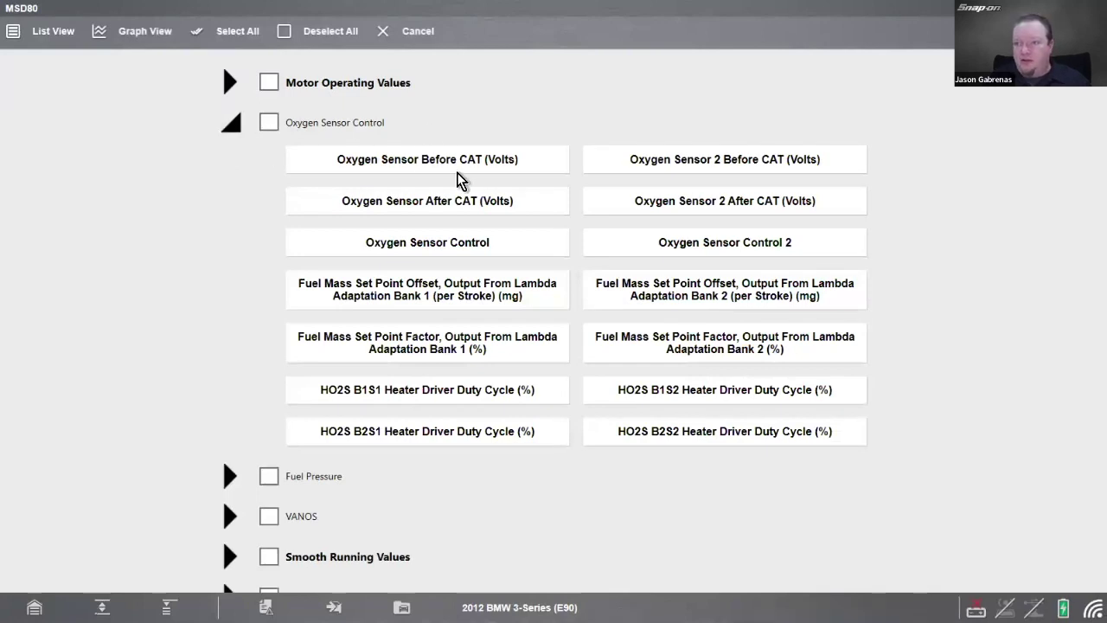
pyautogui.click(480, 169)
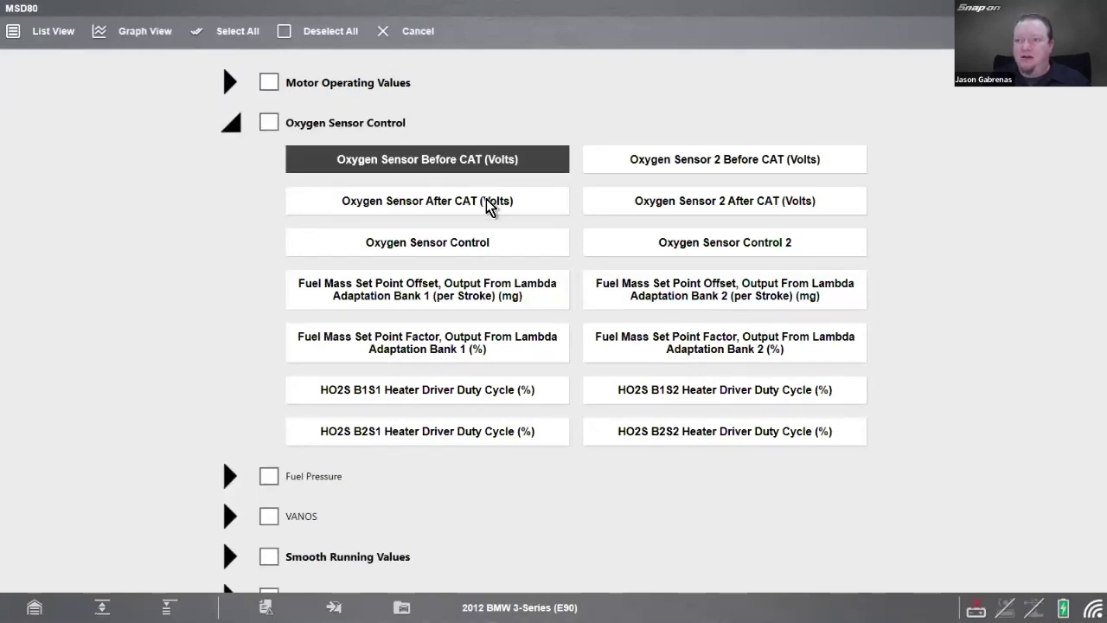
pyautogui.click(488, 205)
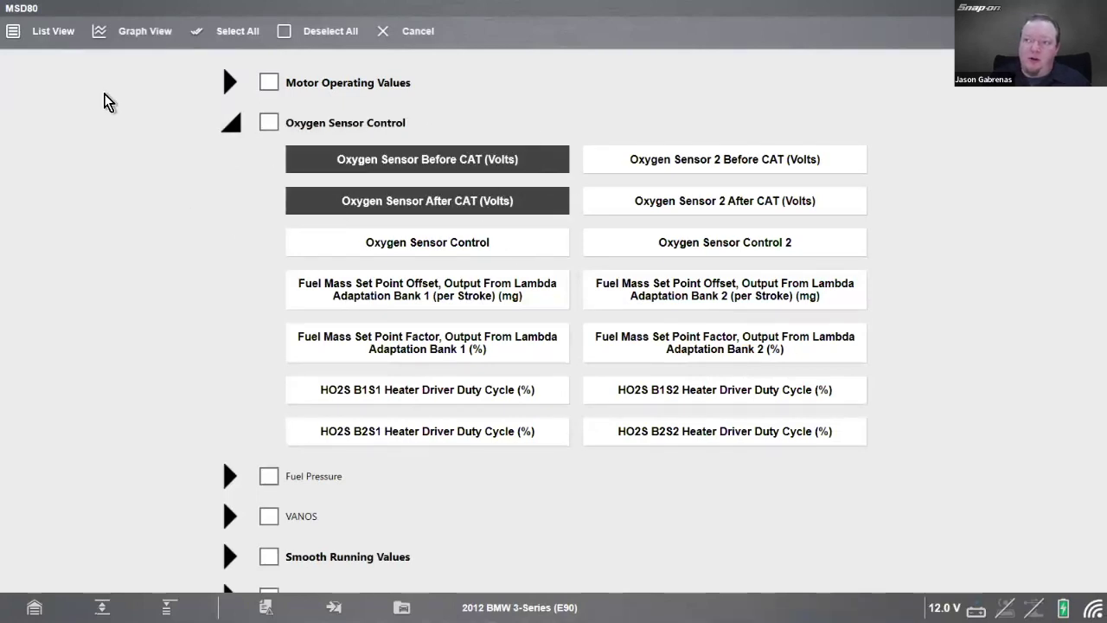
pyautogui.click(230, 125)
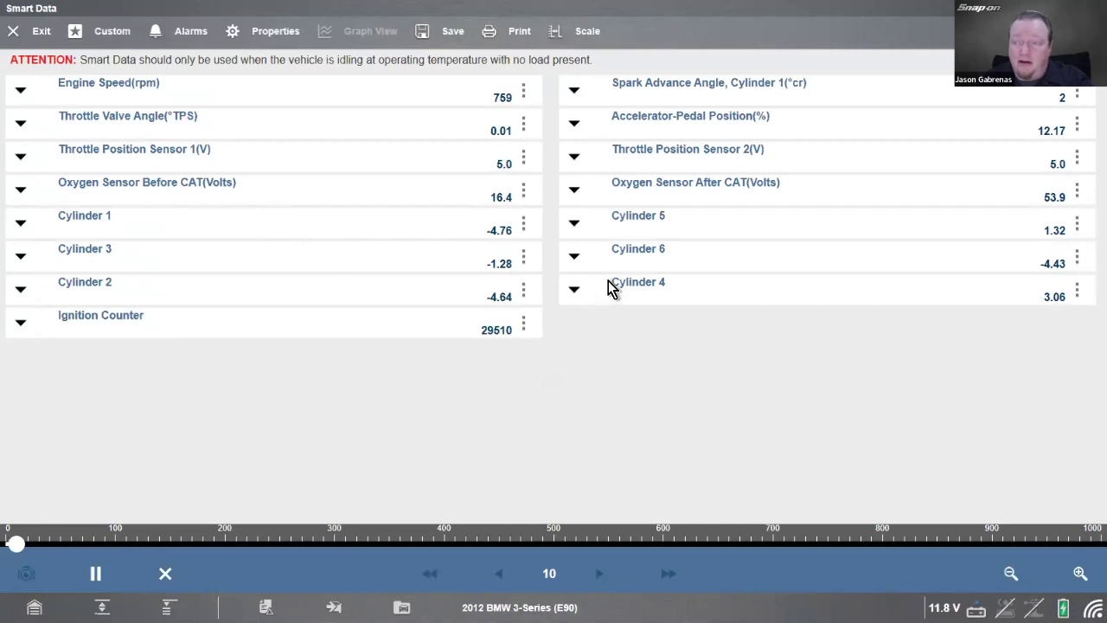
# Step: Check the trigger and scale setup options of the Throttle Valve Angle PID, leaving without saving
pyautogui.click(524, 126)
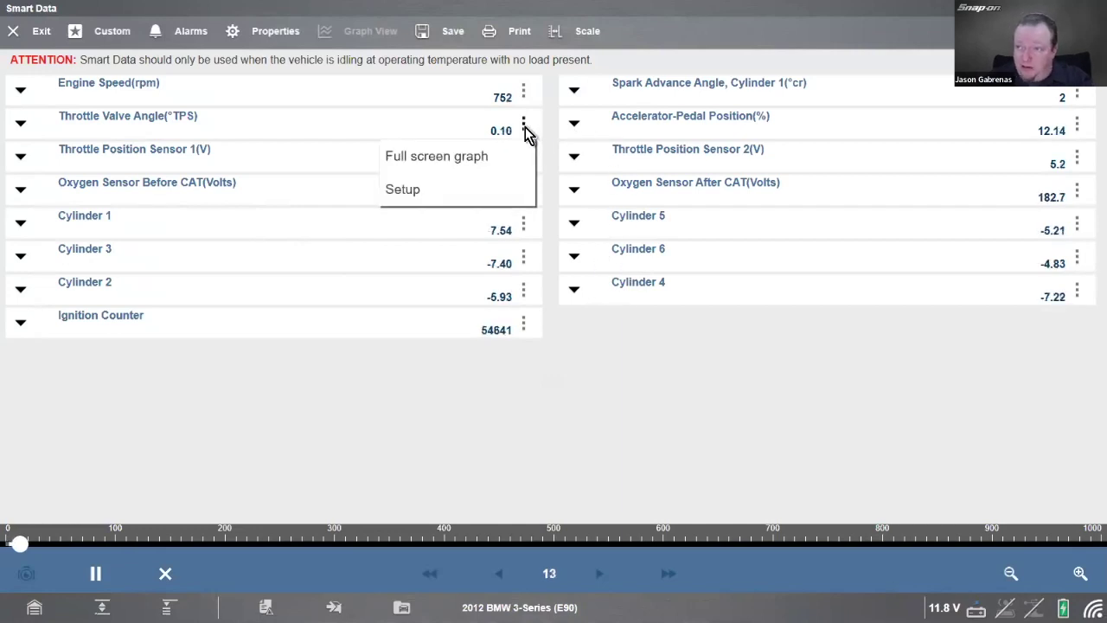
pyautogui.click(485, 183)
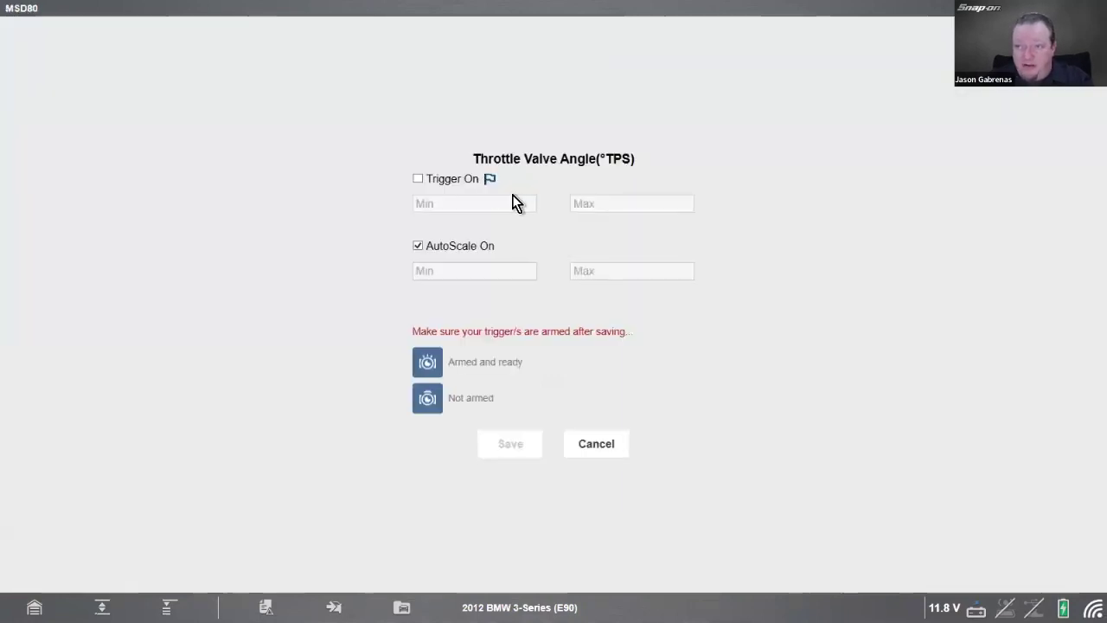
pyautogui.click(593, 449)
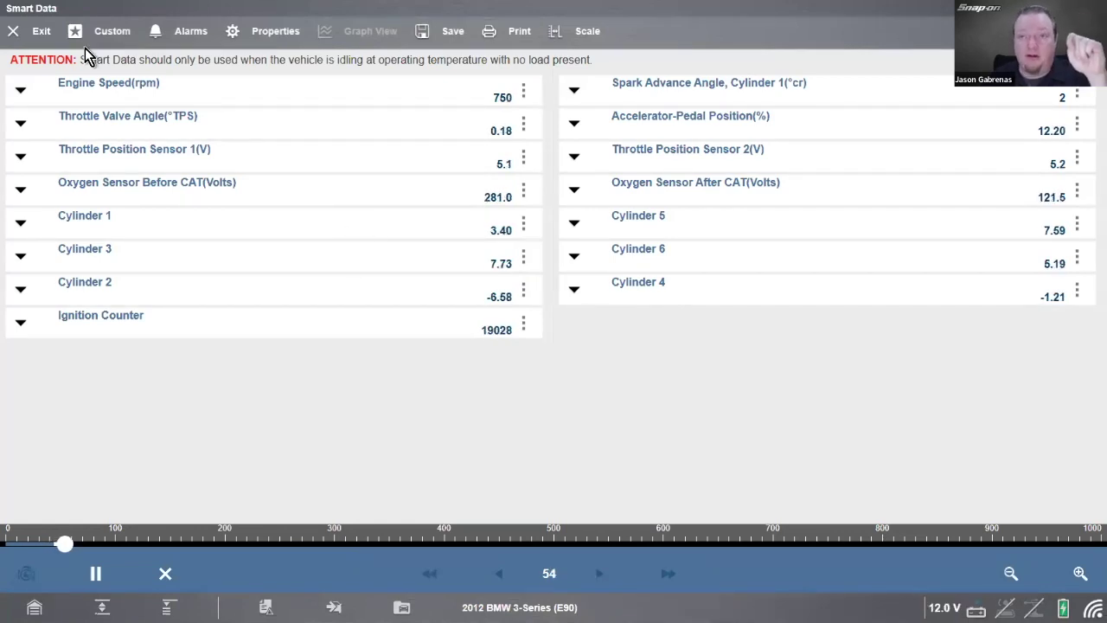
# Step: Close the live Smart Data view and return to the Intelligent Diagnostics results for P0303
pyautogui.click(41, 31)
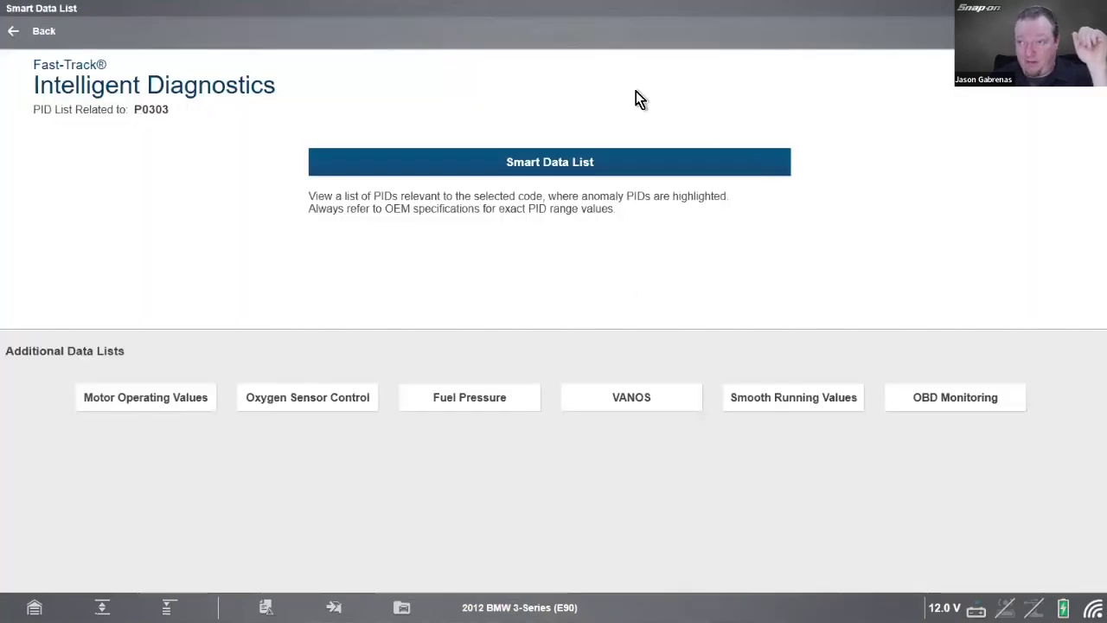
pyautogui.click(551, 164)
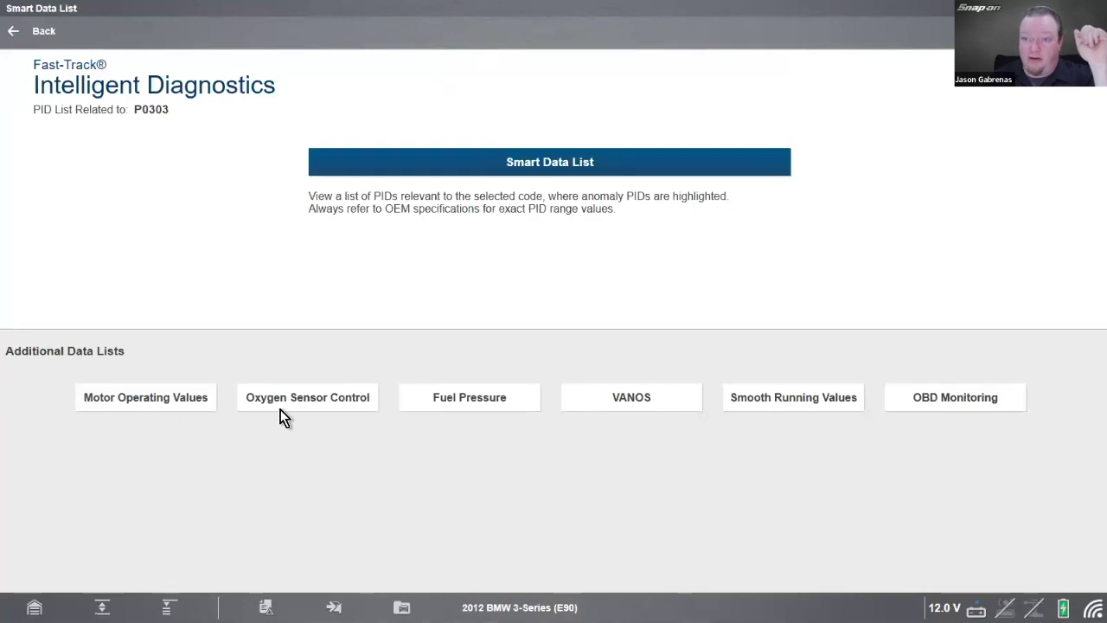
pyautogui.click(41, 33)
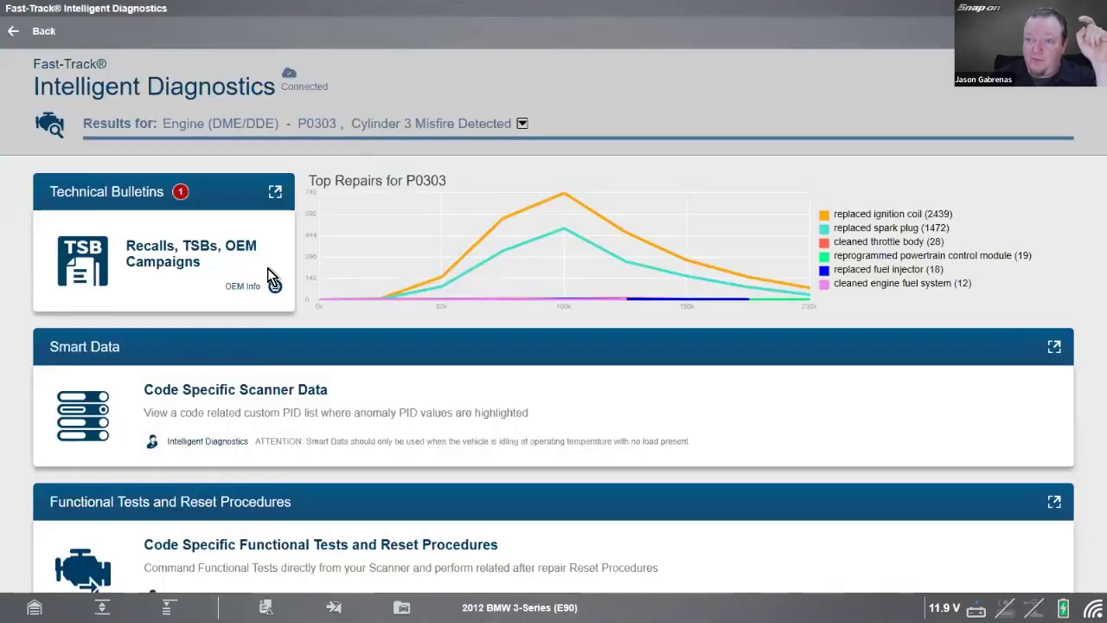
# Step: Review the functional tests and reset procedures related to P0303 for the MSD80 system, then return to the results
pyautogui.scroll(-3, 373, 329)
pyautogui.scroll(-1, 389, 364)
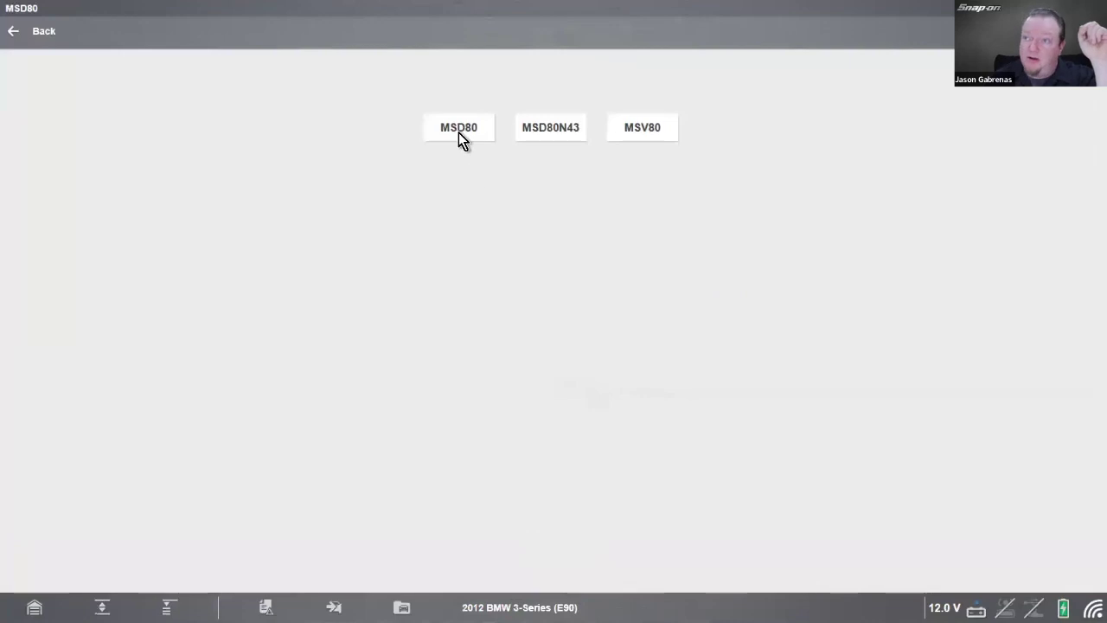
pyautogui.click(458, 132)
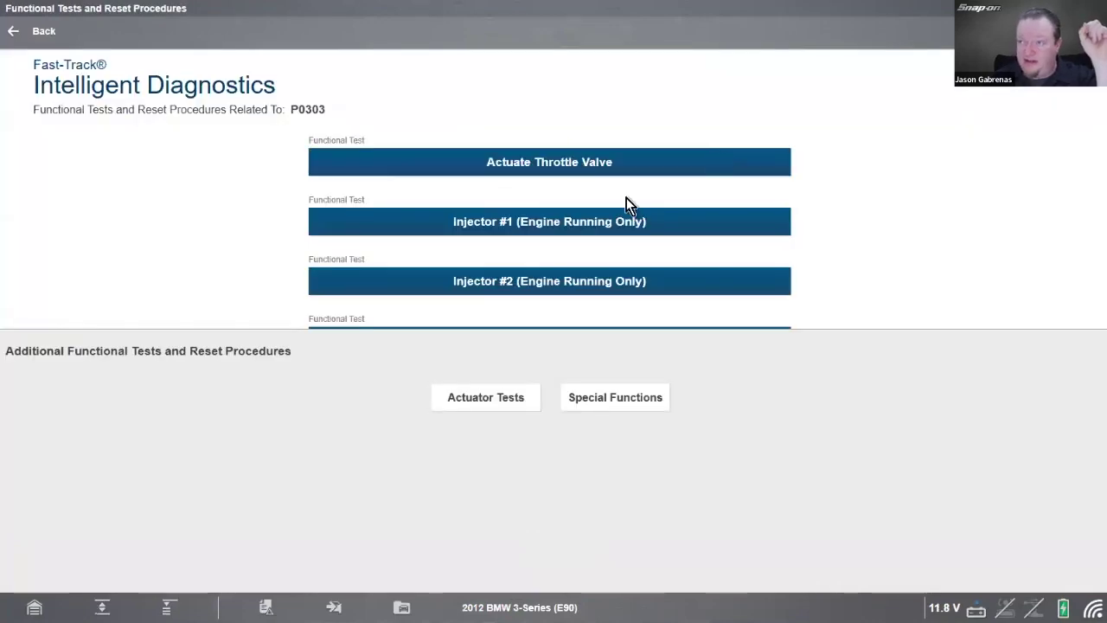
pyautogui.scroll(-3, 814, 240)
pyautogui.scroll(-2, 815, 245)
pyautogui.scroll(4, 816, 245)
pyautogui.click(575, 215)
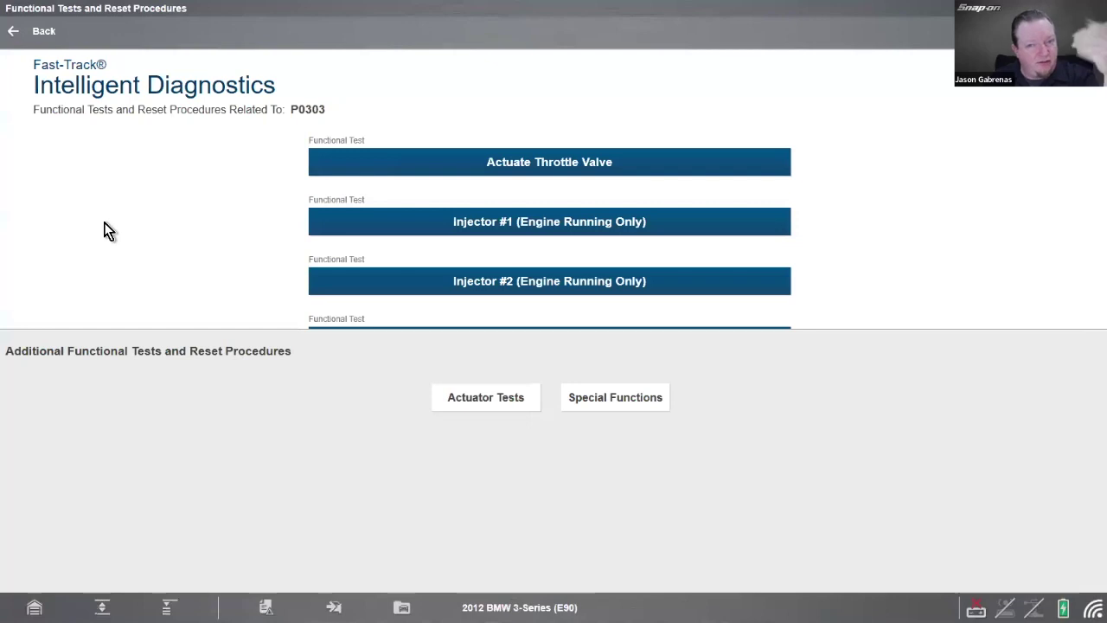
pyautogui.scroll(-1, 107, 234)
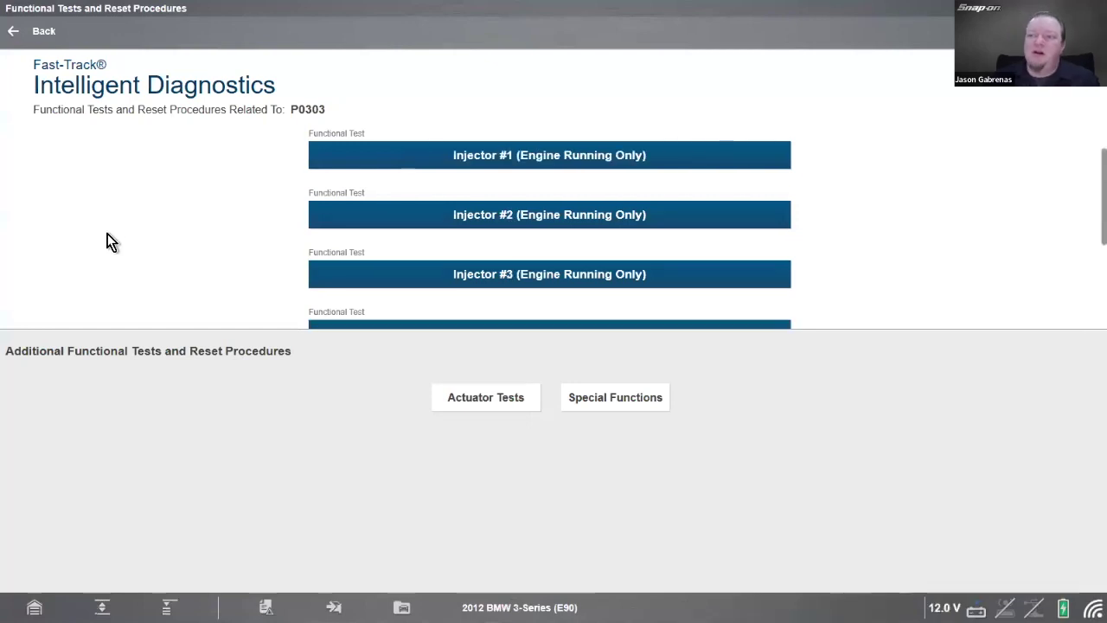
pyautogui.scroll(-2, 110, 229)
pyautogui.scroll(3, 97, 256)
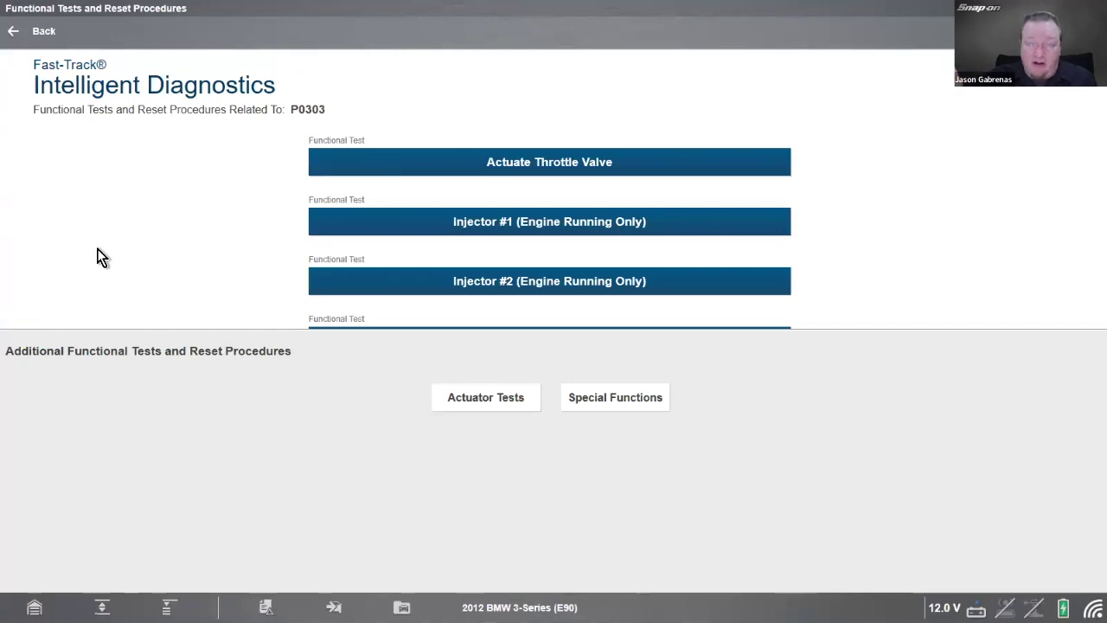
pyautogui.click(26, 33)
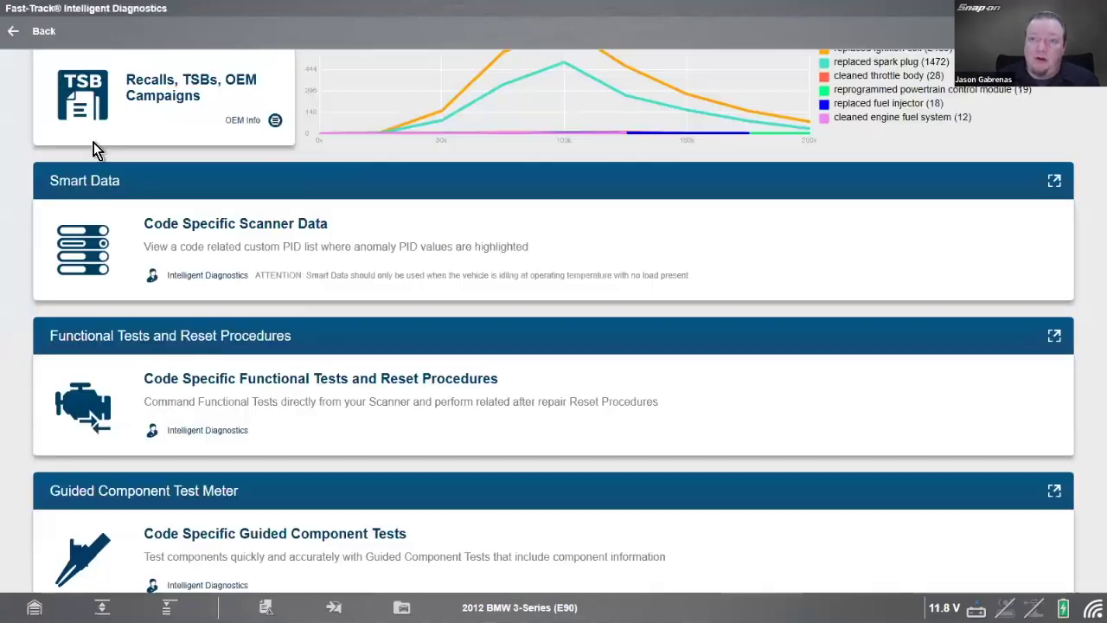
# Step: Review the list of guided component tests related to P0303
pyautogui.scroll(-4, 316, 303)
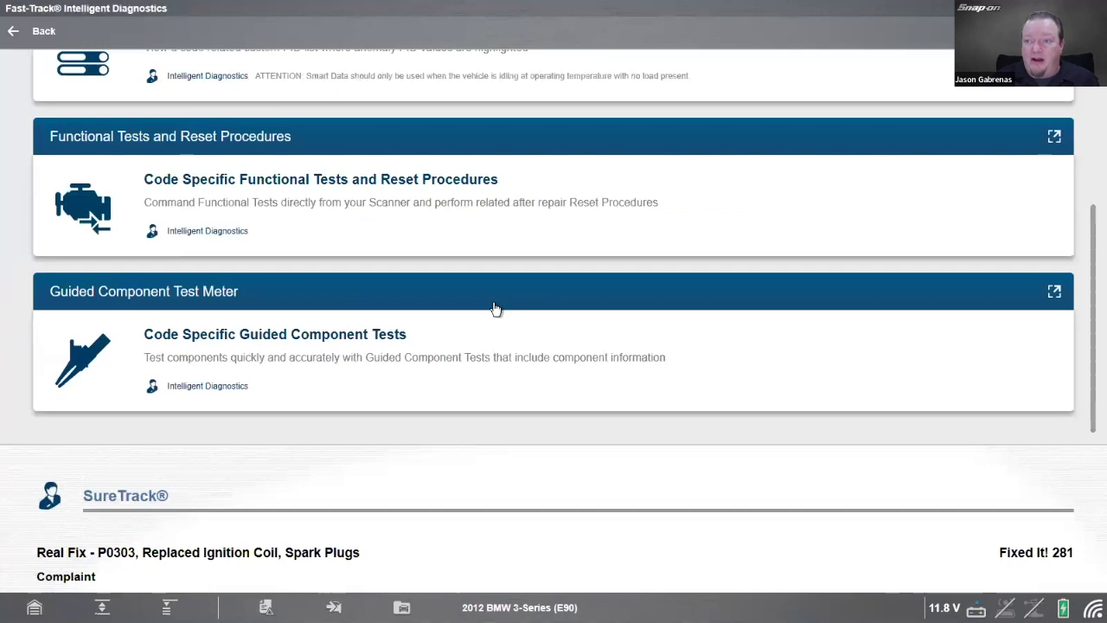
pyautogui.click(494, 309)
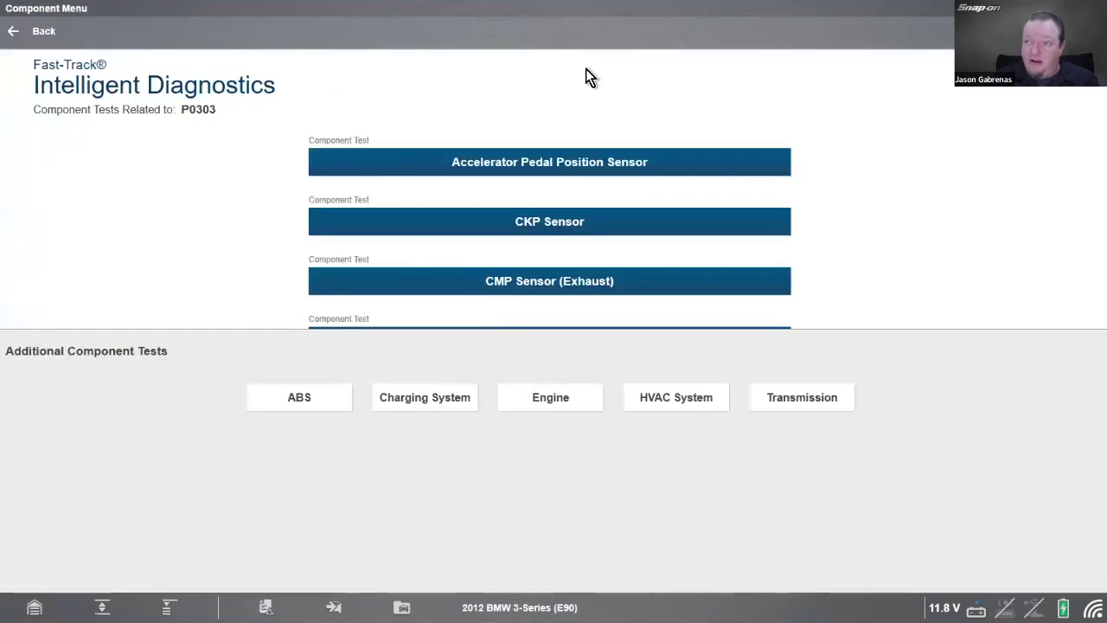
pyautogui.click(684, 163)
pyautogui.scroll(-1, 855, 221)
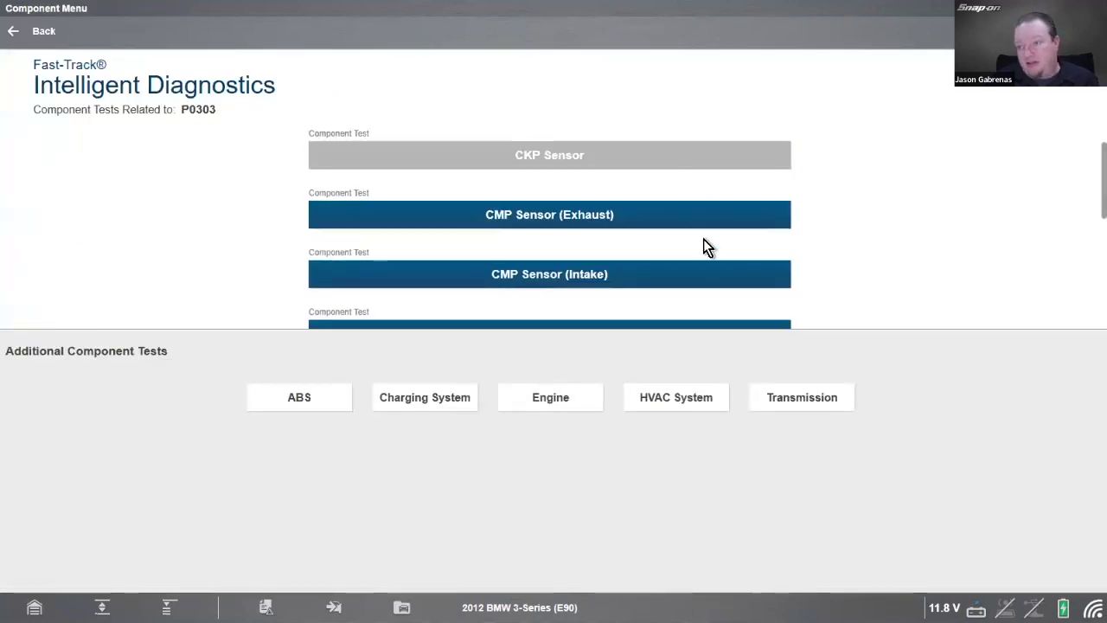
pyautogui.scroll(-2, 710, 261)
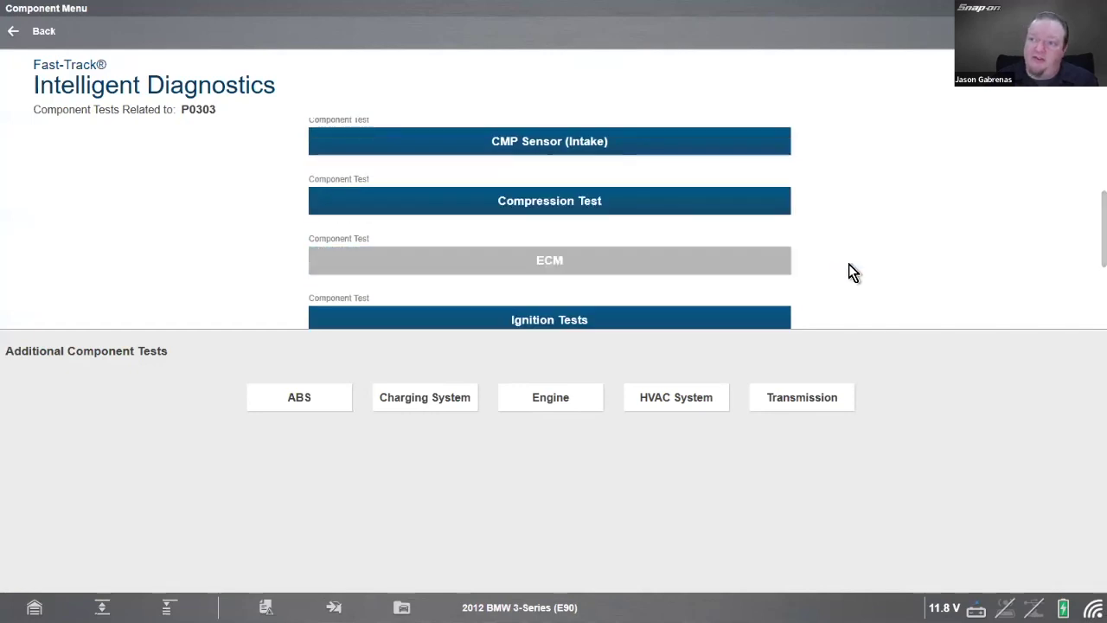
pyautogui.scroll(-1, 849, 264)
pyautogui.scroll(-2, 828, 275)
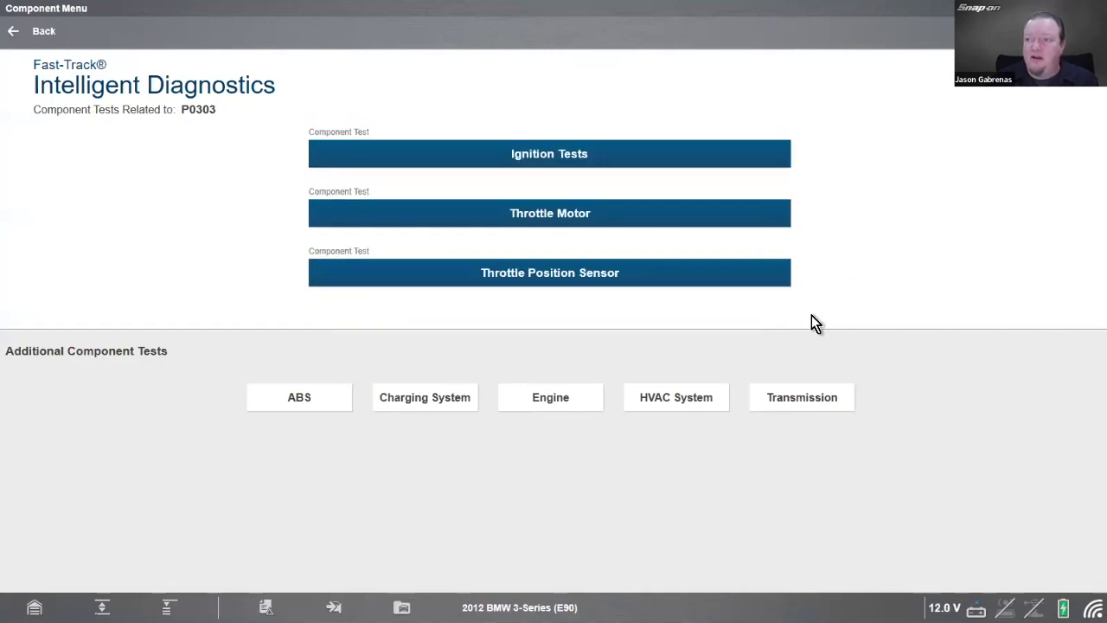
pyautogui.scroll(2, 864, 266)
pyautogui.scroll(1, 860, 264)
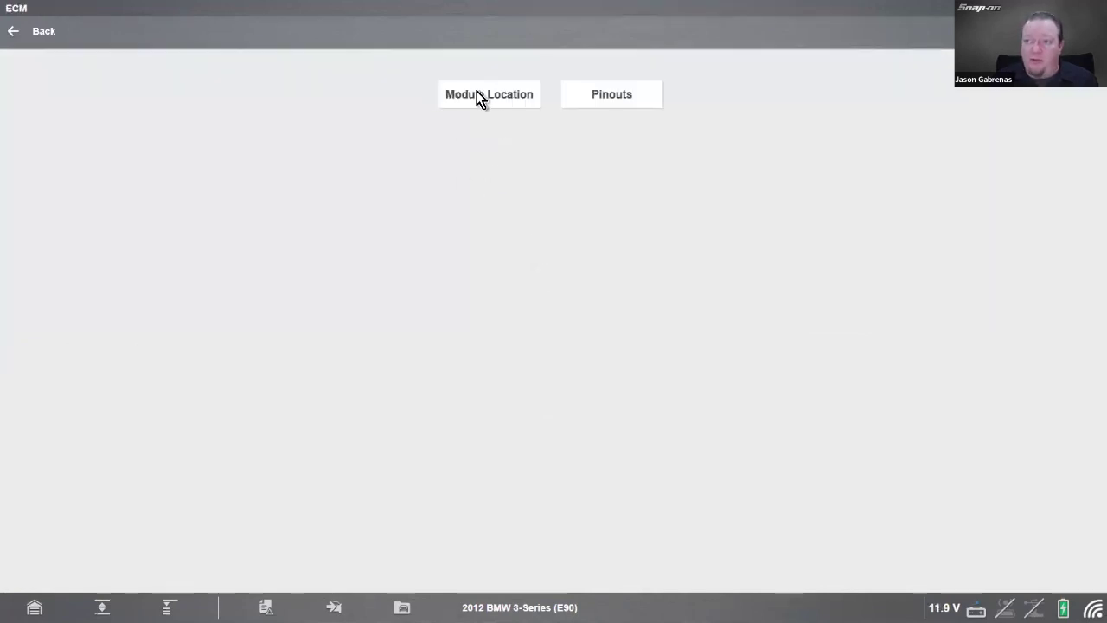
# Step: Read the ECM's module location instructions and its connector pinouts, then return to the component test list
pyautogui.click(477, 92)
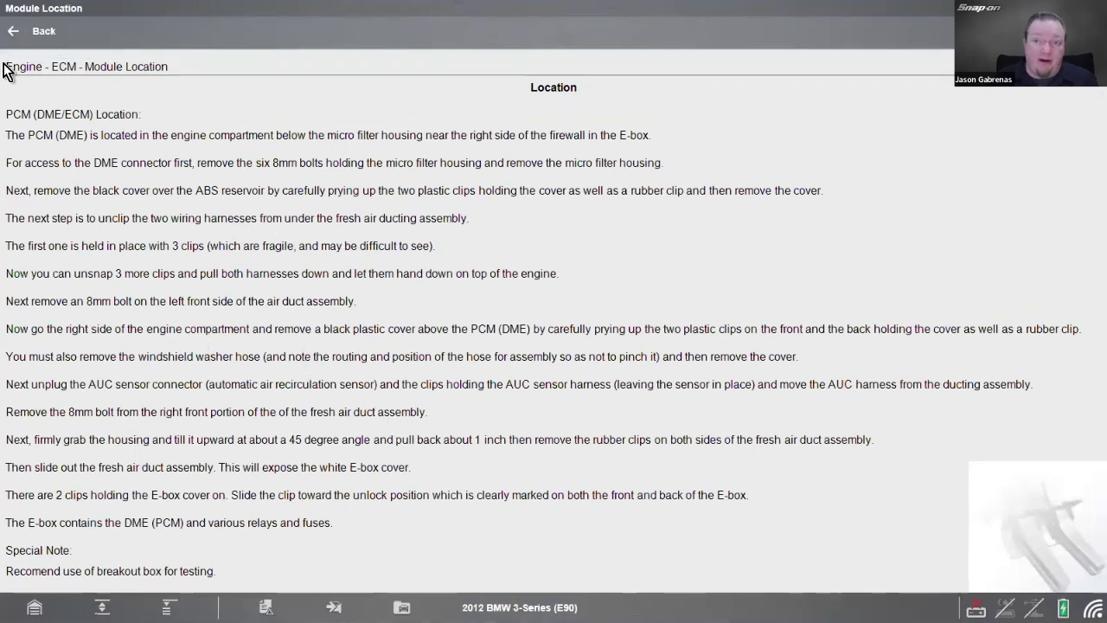
pyautogui.click(27, 36)
pyautogui.click(601, 103)
pyautogui.scroll(-5, 370, 151)
pyautogui.scroll(-7, 384, 317)
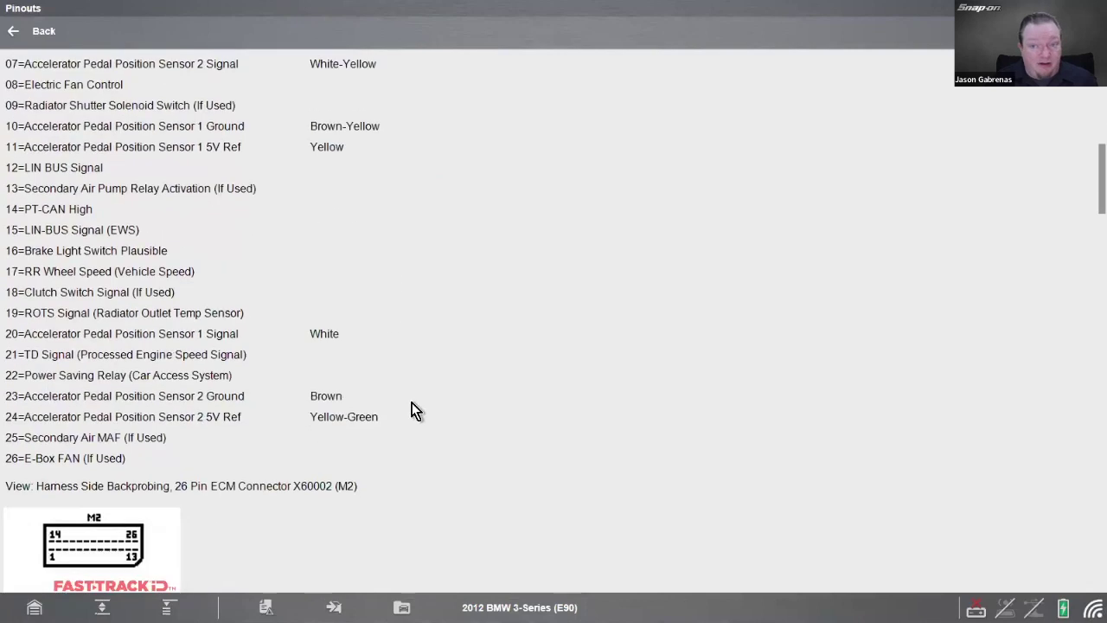
pyautogui.scroll(-5, 455, 432)
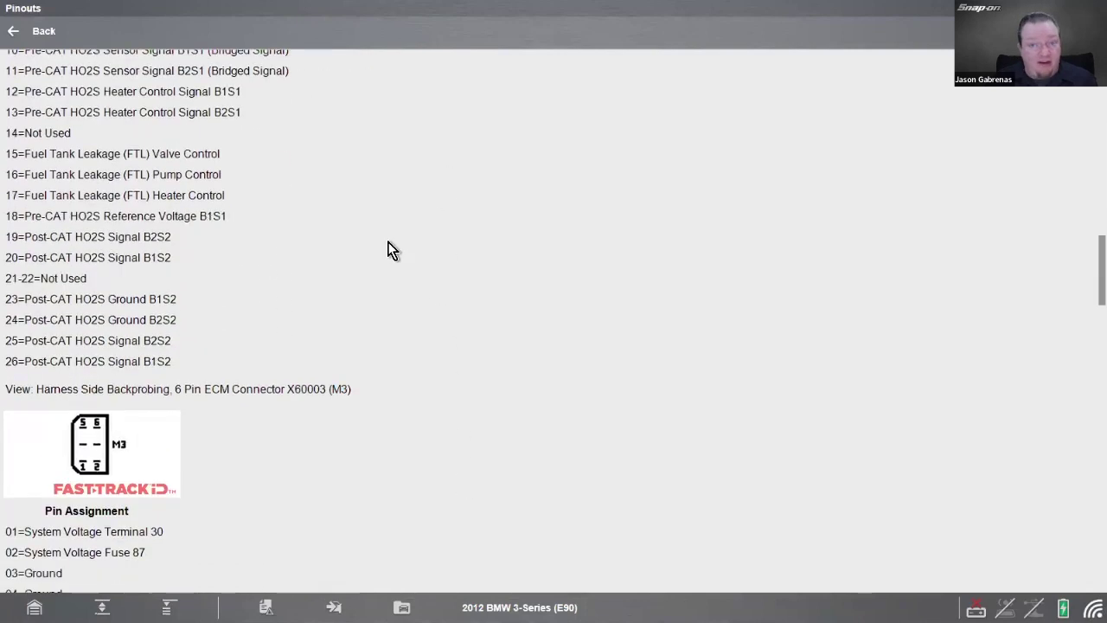
pyautogui.click(43, 39)
pyautogui.click(43, 39)
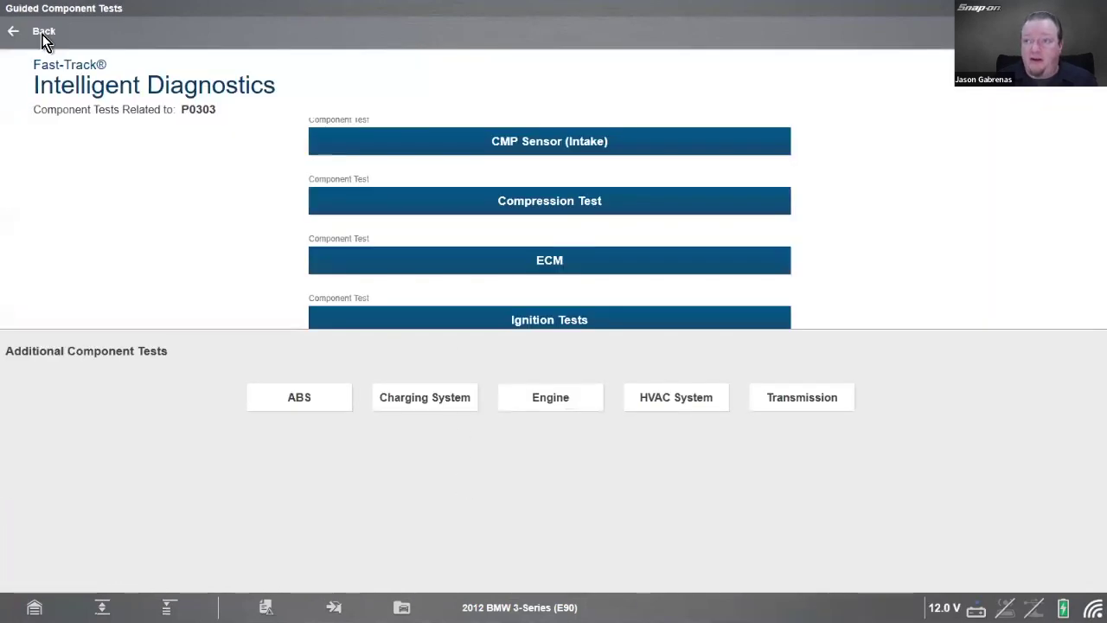
# Step: Read the Relative Cranking Compression Secondary Probe Test Leads procedure and its example waveforms, then return to the P0303 results
pyautogui.click(571, 209)
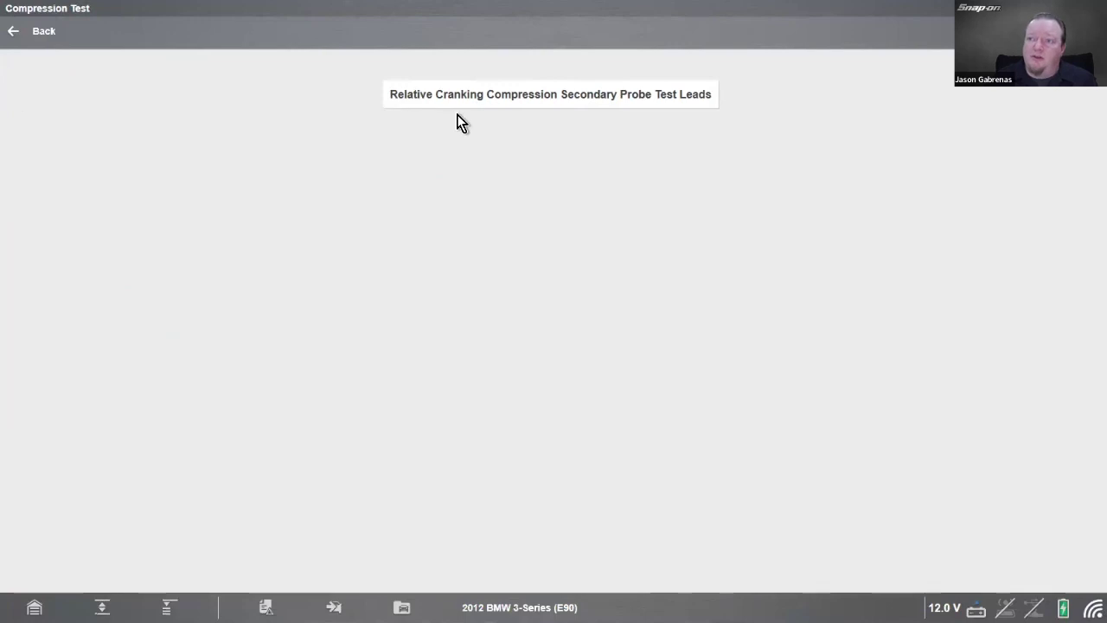
pyautogui.click(629, 96)
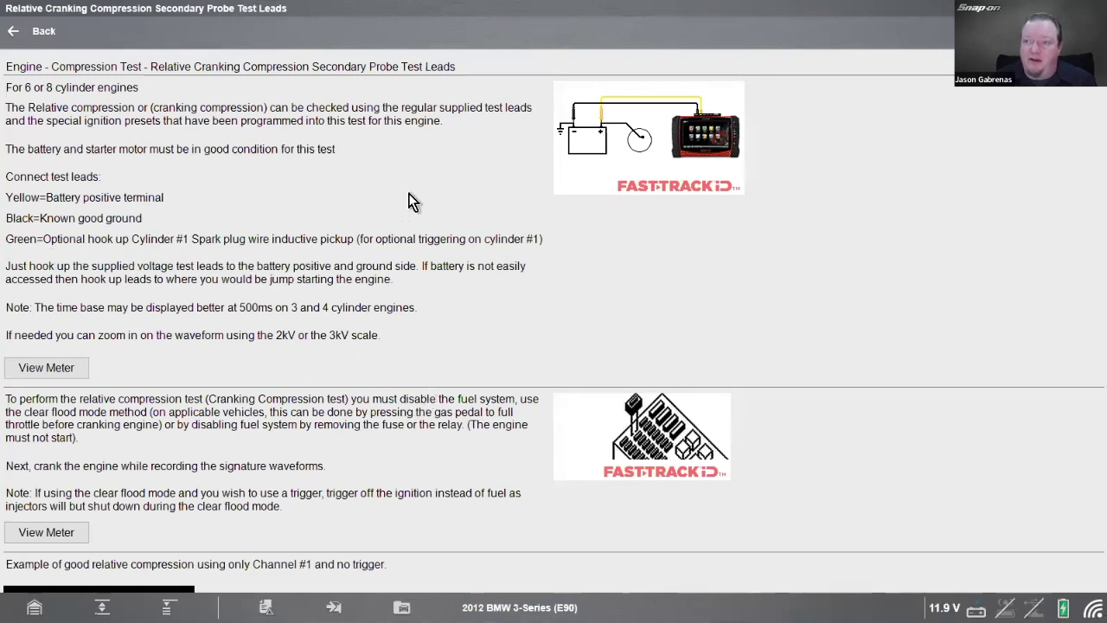
pyautogui.scroll(-4, 447, 460)
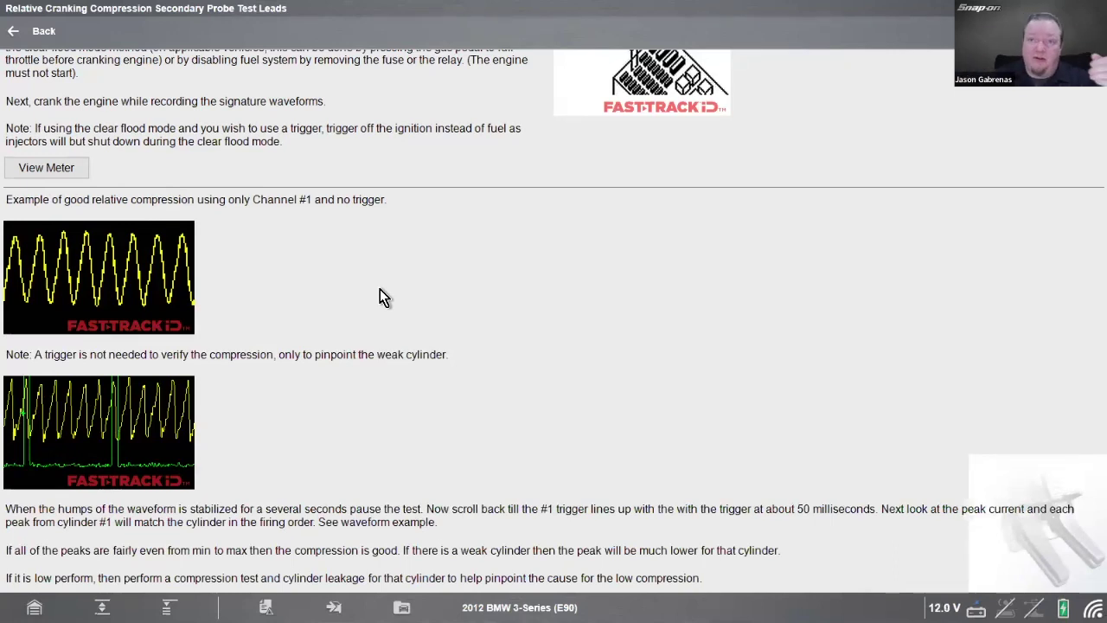
pyautogui.click(13, 32)
pyautogui.click(13, 32)
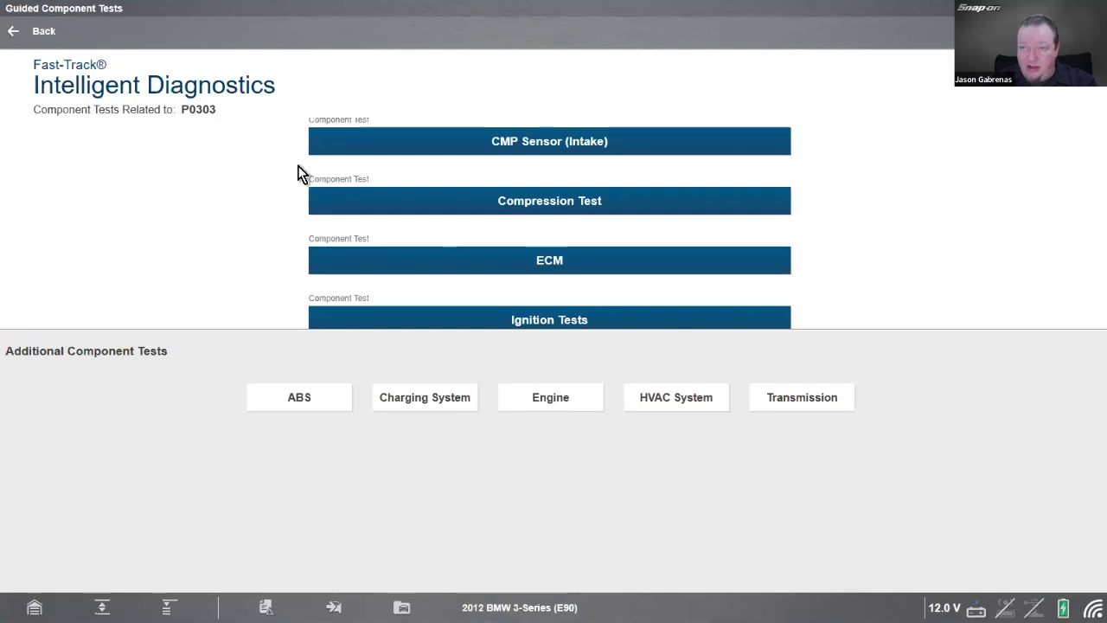
pyautogui.click(46, 28)
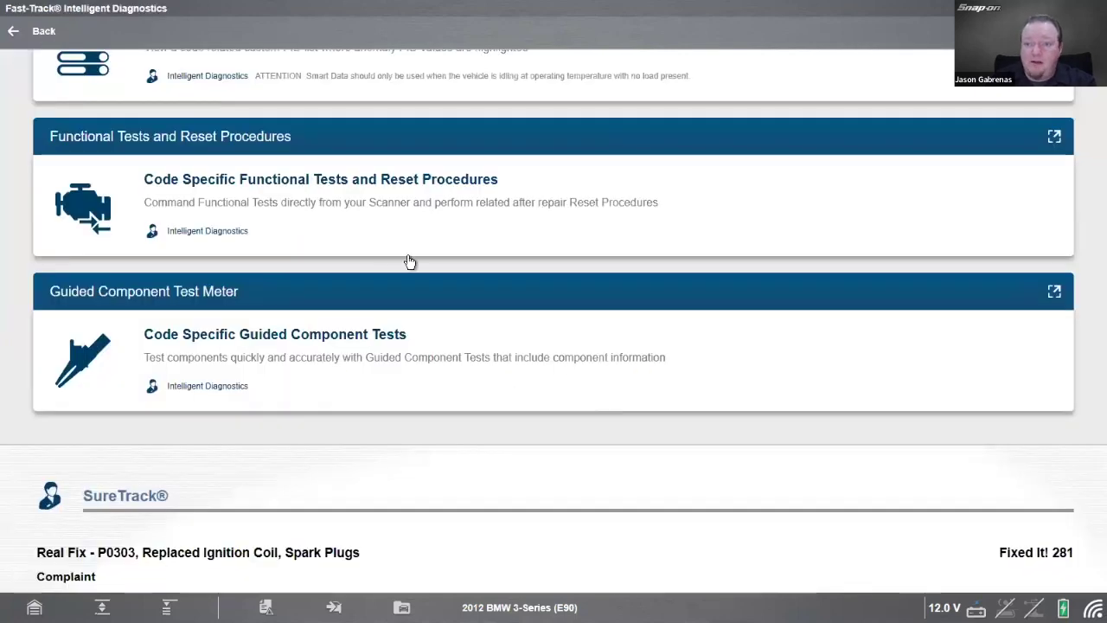
# Step: Read the SureTrack Real Fix summary for P0303 and look through the full list of related Real Fixes
pyautogui.scroll(-5, 410, 262)
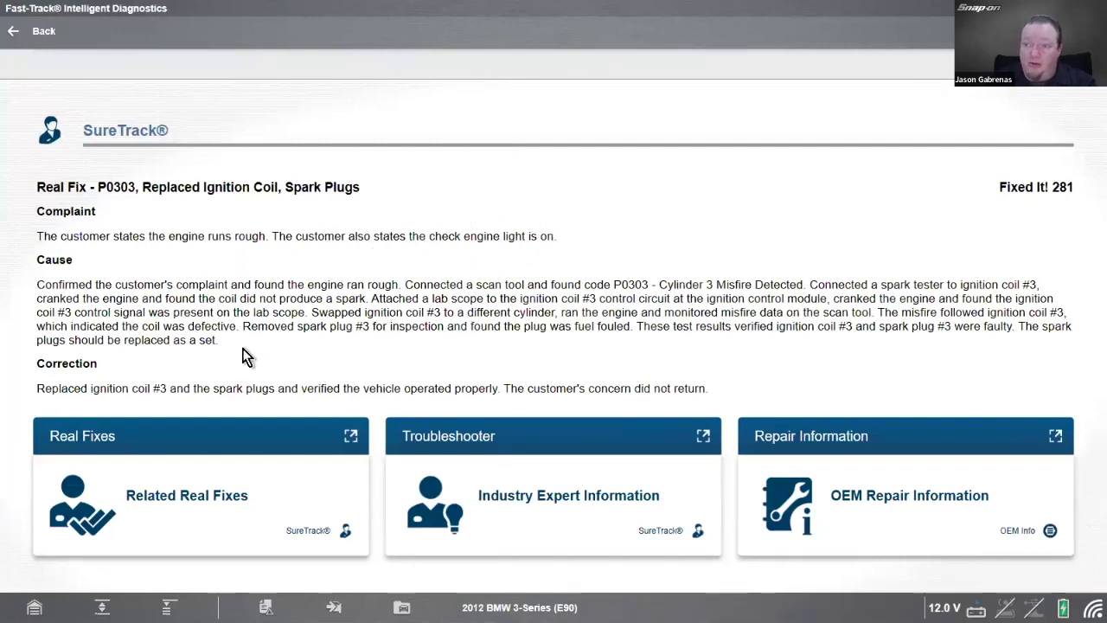
pyautogui.click(279, 448)
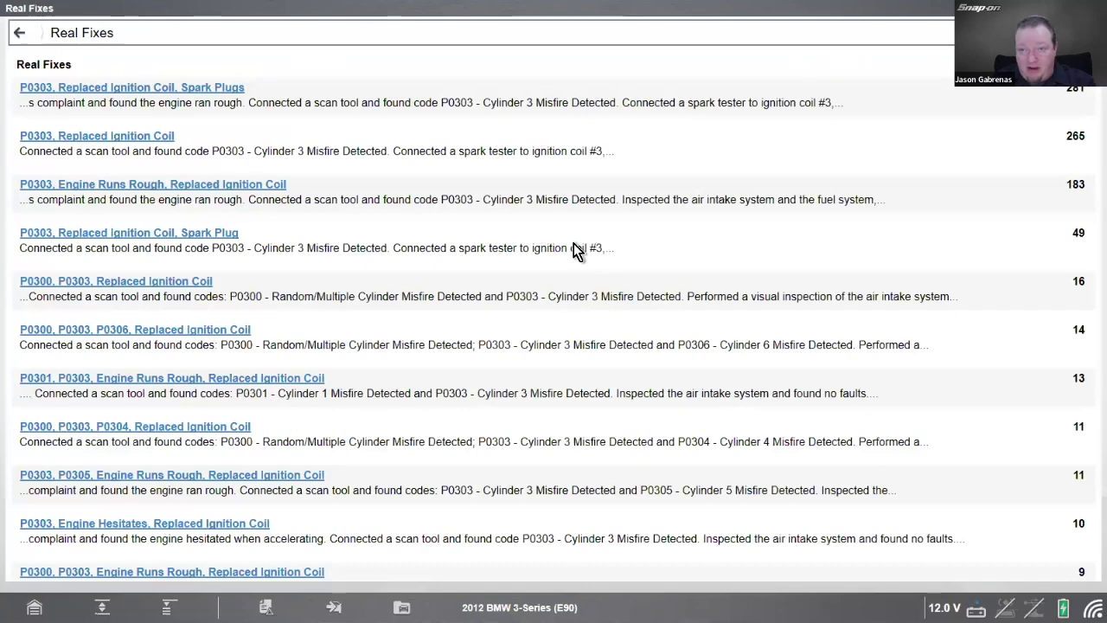
pyautogui.scroll(-5, 575, 247)
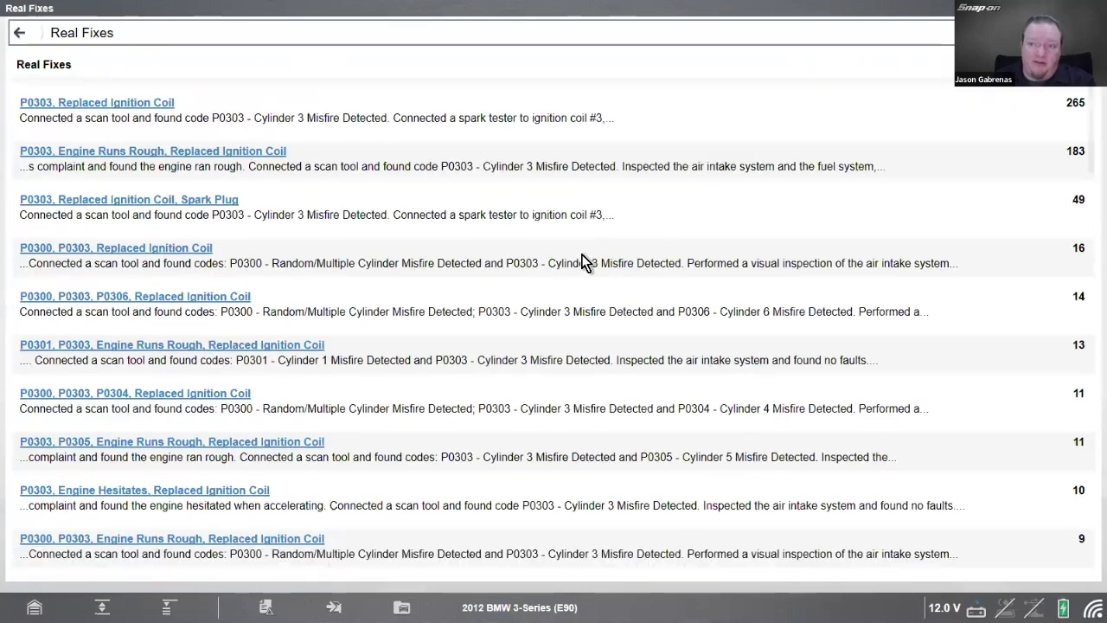
pyautogui.scroll(-3, 583, 260)
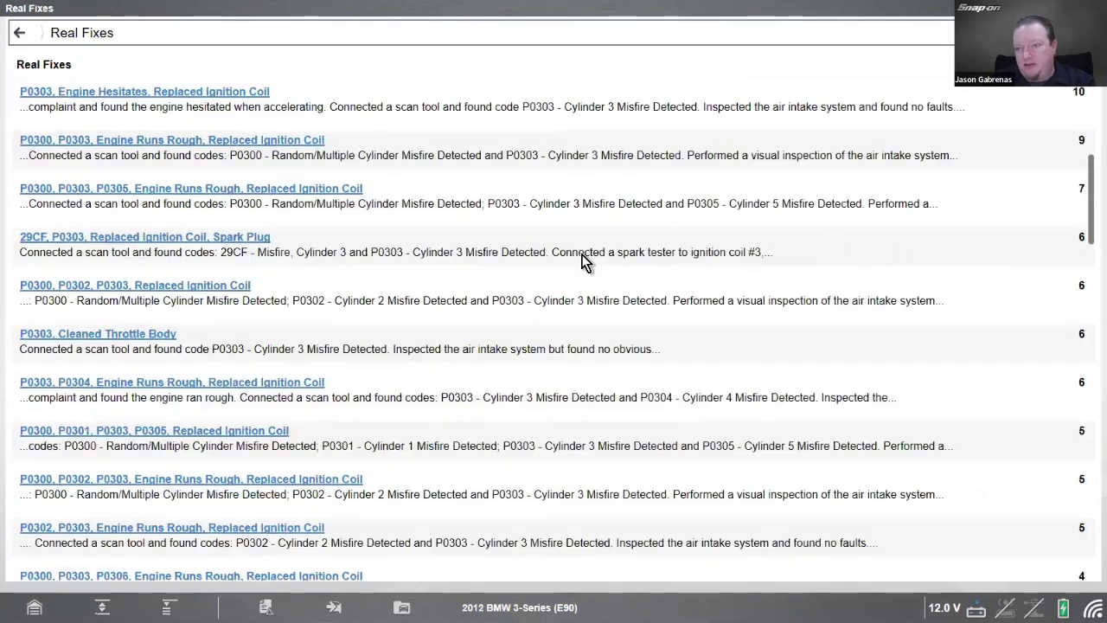
pyautogui.scroll(-3, 433, 350)
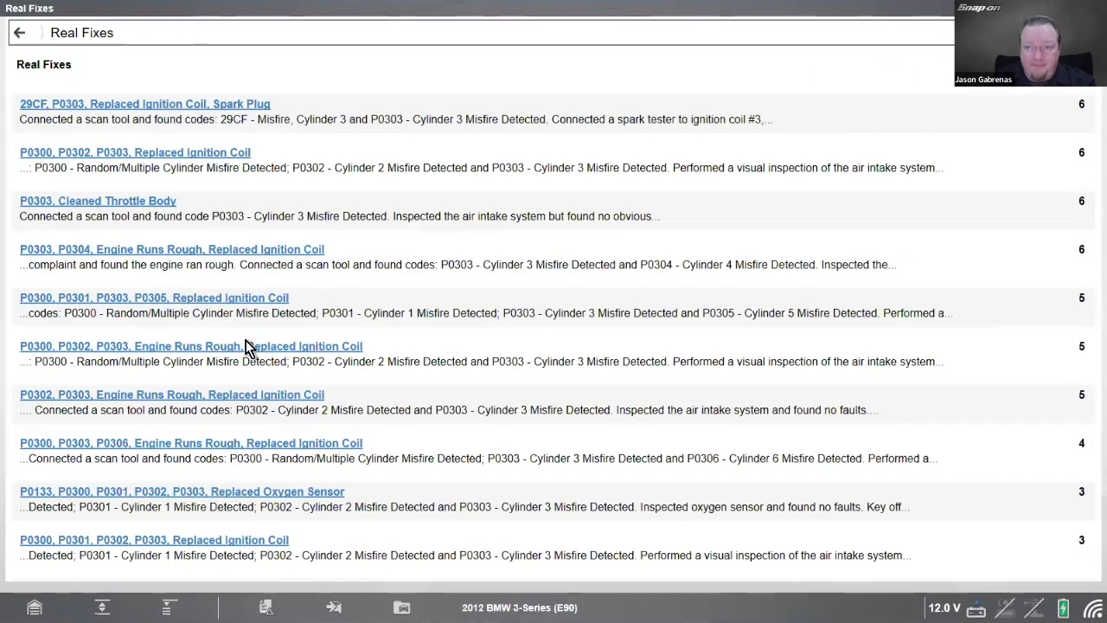
pyautogui.scroll(-8, 902, 285)
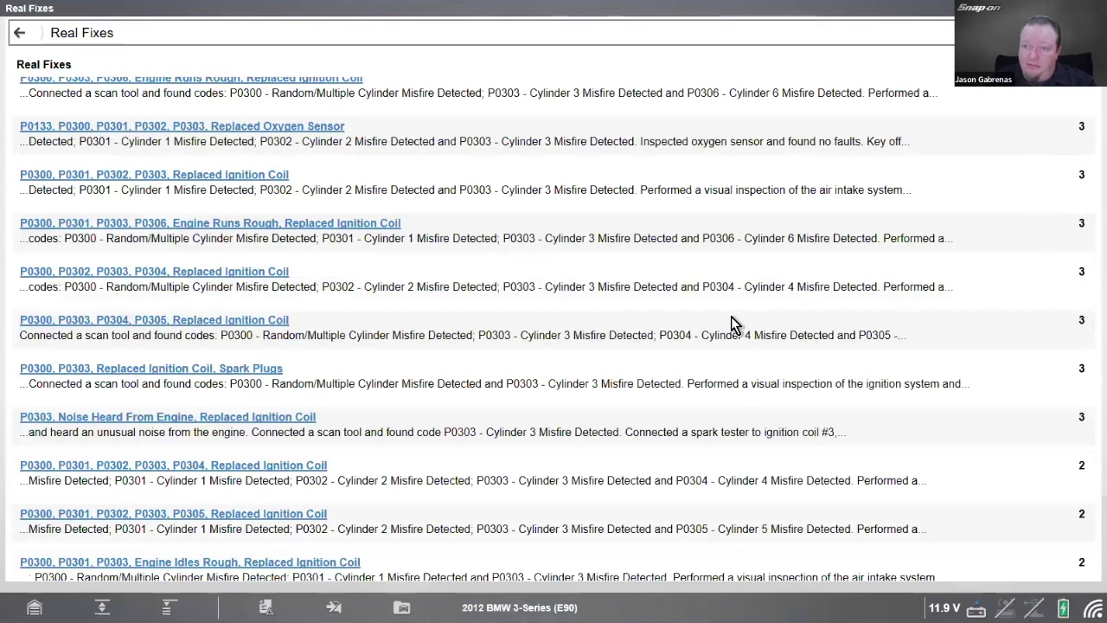
pyautogui.scroll(-13, 621, 329)
pyautogui.scroll(-15, 620, 346)
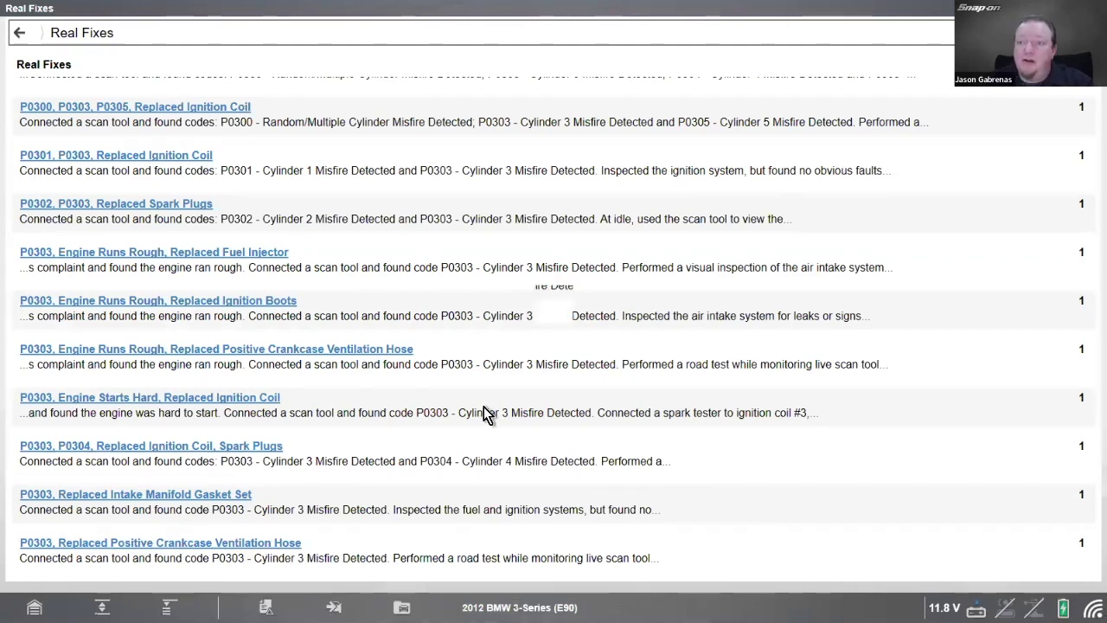
pyautogui.scroll(10, 484, 407)
pyautogui.scroll(15, 480, 410)
pyautogui.scroll(3, 482, 419)
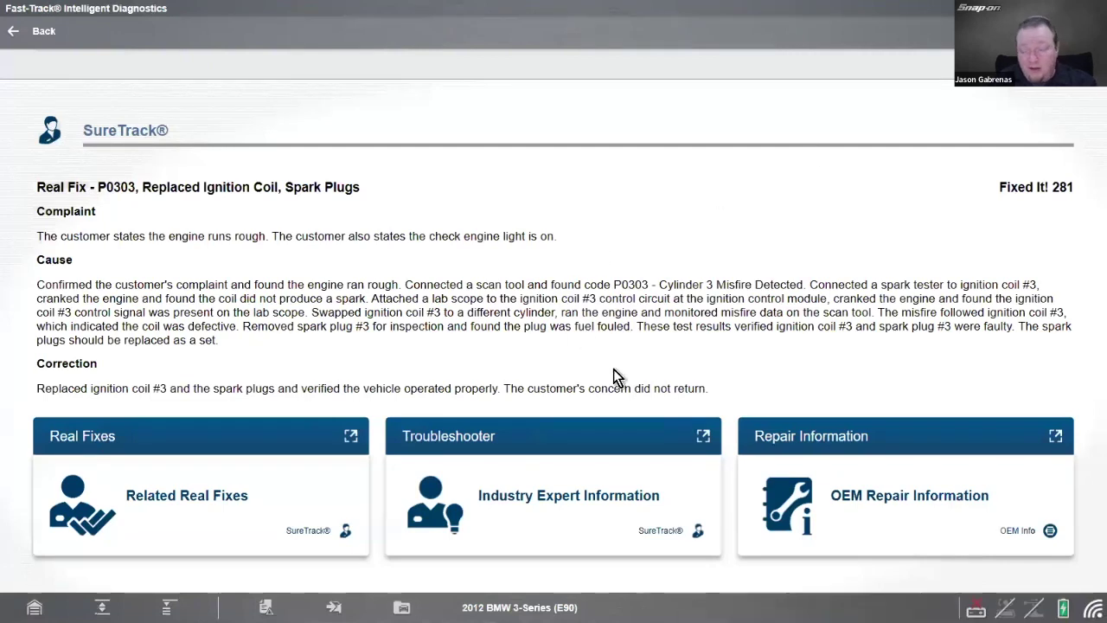
# Step: Read the Troubleshooter tip for P0303, including its description and possible causes, and close it
pyautogui.click(619, 435)
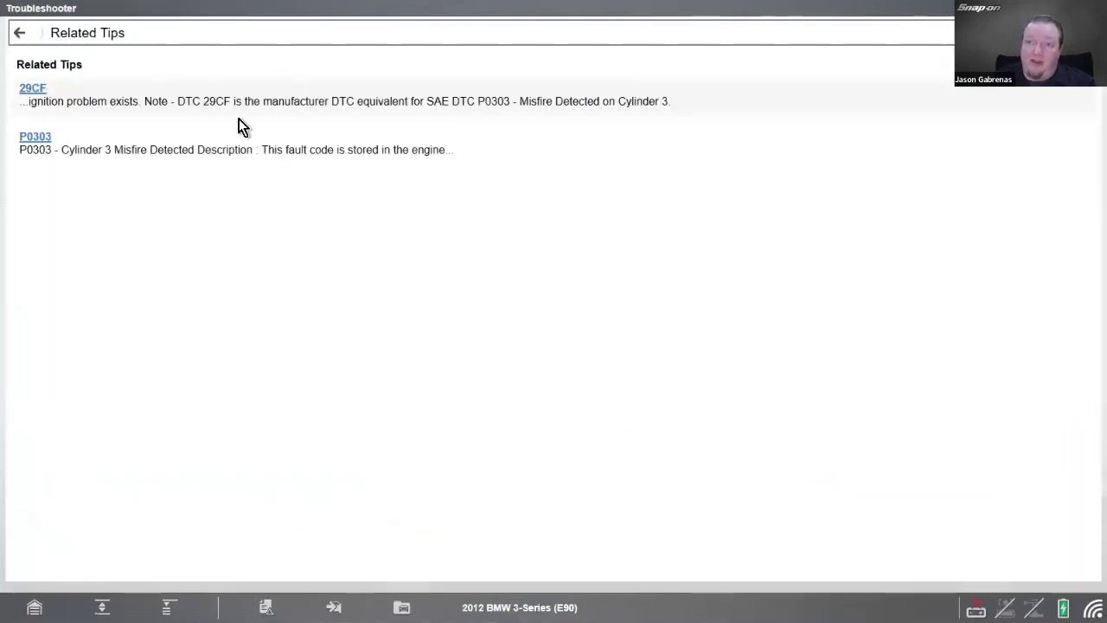
pyautogui.click(34, 139)
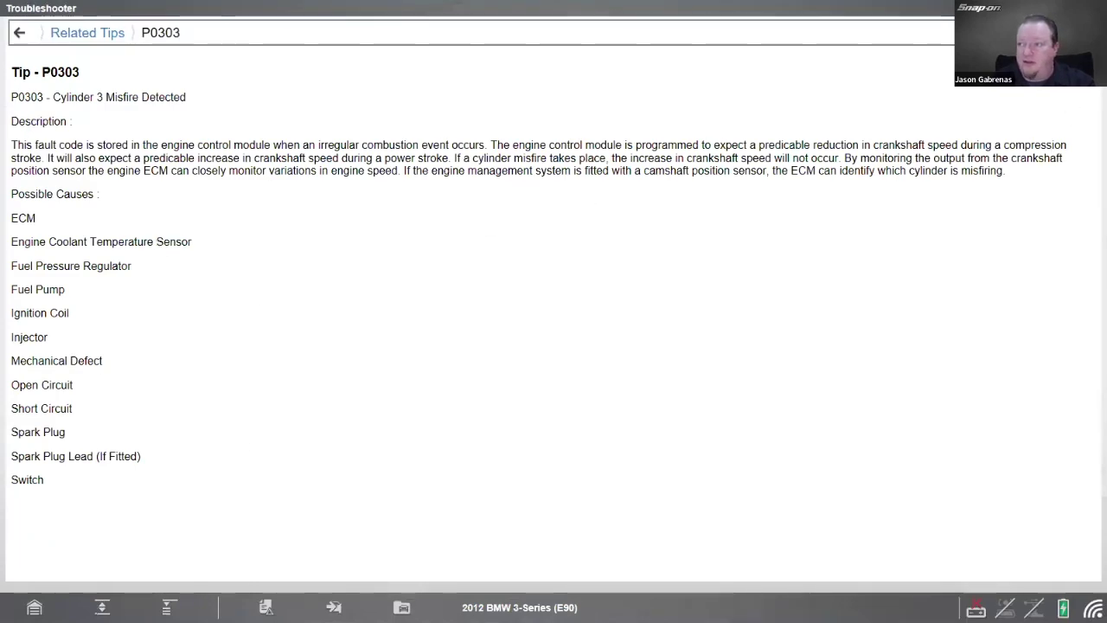
pyautogui.click(1088, 32)
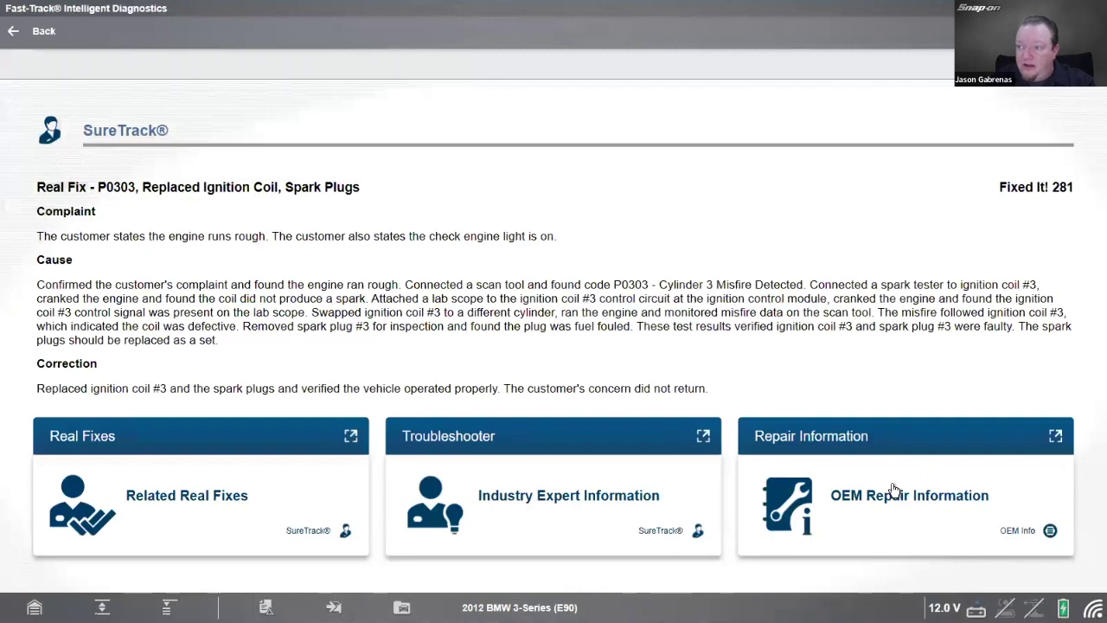
# Step: Open the OEM repair information and specify the vehicle as 3.0L engine, engine code N52, 2D Coupe, RWD, Not Applicable T/Case Control, Automatic Trans
pyautogui.click(849, 492)
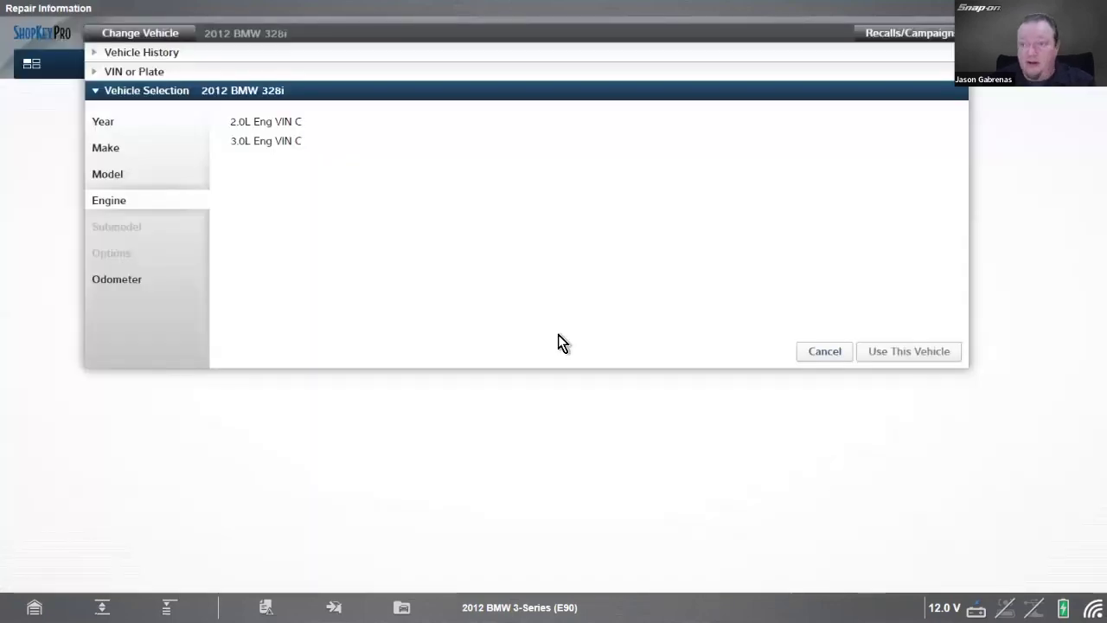
pyautogui.click(286, 140)
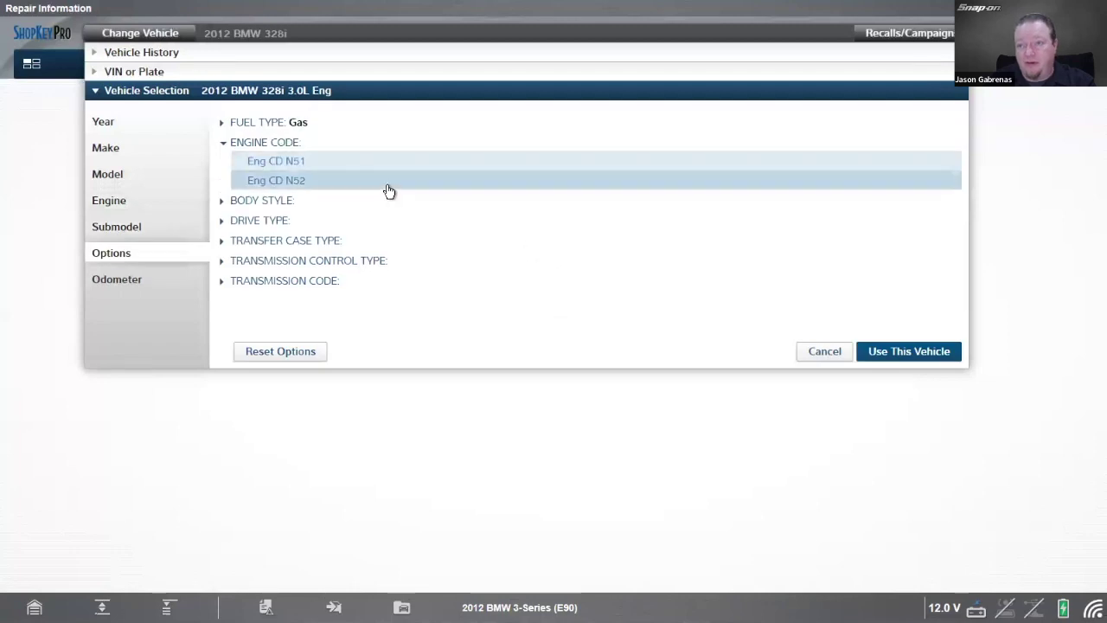
pyautogui.click(386, 184)
pyautogui.click(383, 208)
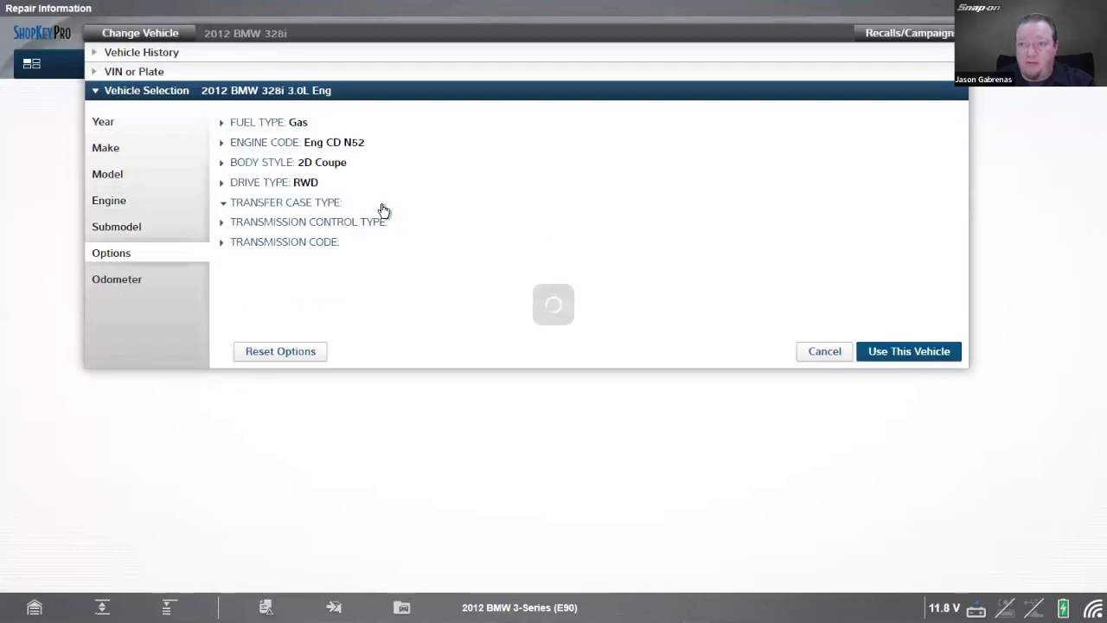
pyautogui.click(556, 246)
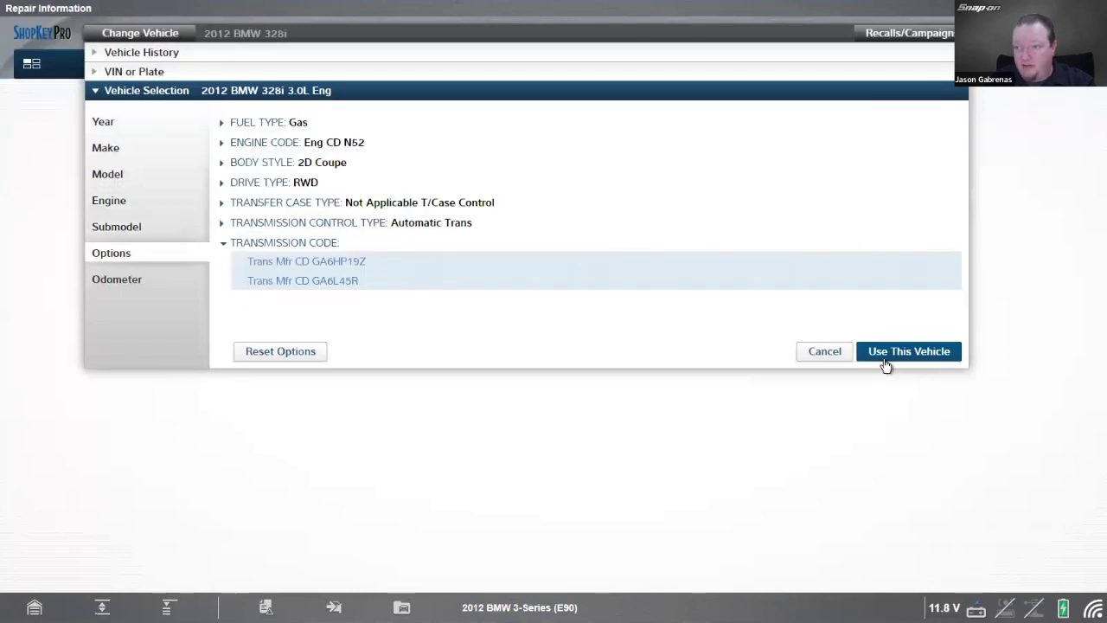
pyautogui.click(884, 355)
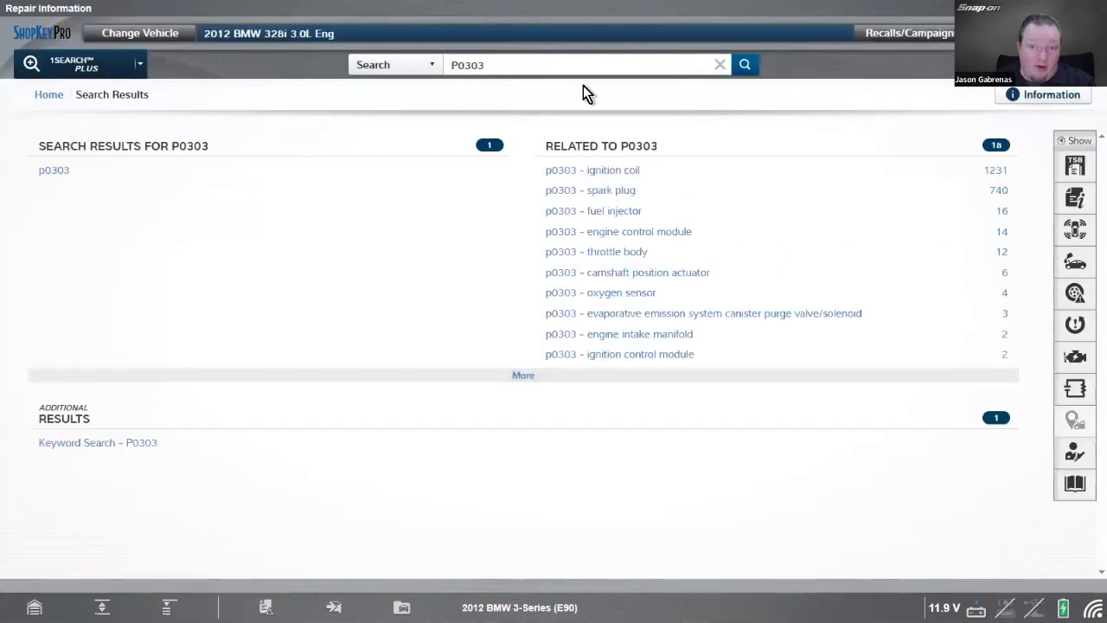
# Step: Open the P0303 ignition coil results, look through the OEM Testing procedure for Cylinder 3 Misfire Detected, and close it
pyautogui.click(623, 170)
pyautogui.scroll(-4, 709, 244)
pyautogui.scroll(3, 712, 247)
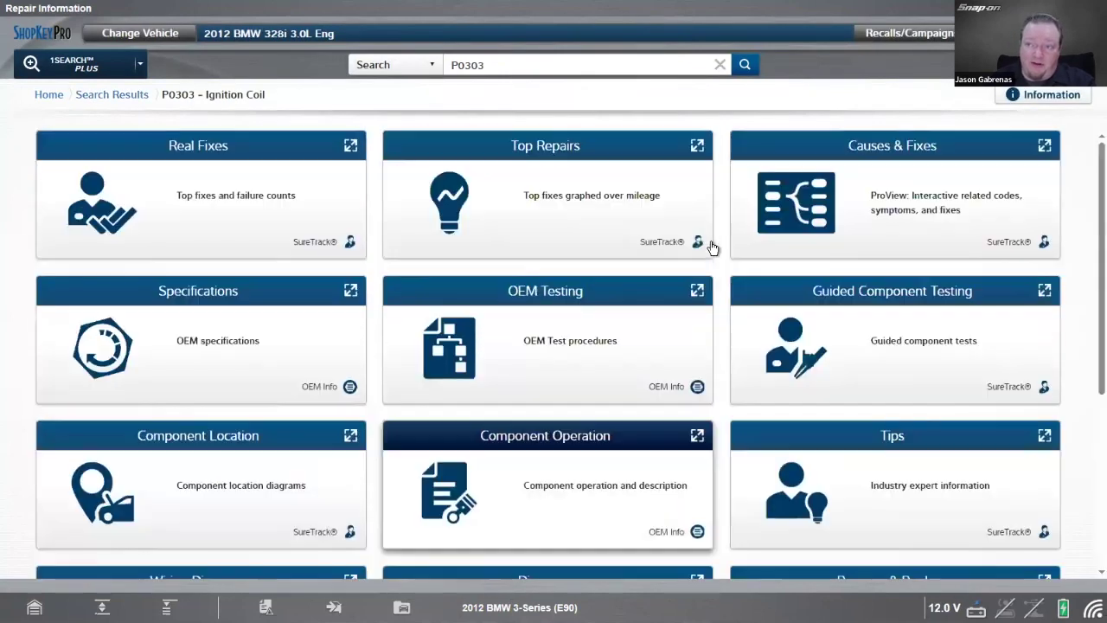
pyautogui.click(586, 323)
pyautogui.scroll(-2, 298, 257)
pyautogui.scroll(2, 301, 254)
pyautogui.scroll(-15, 329, 207)
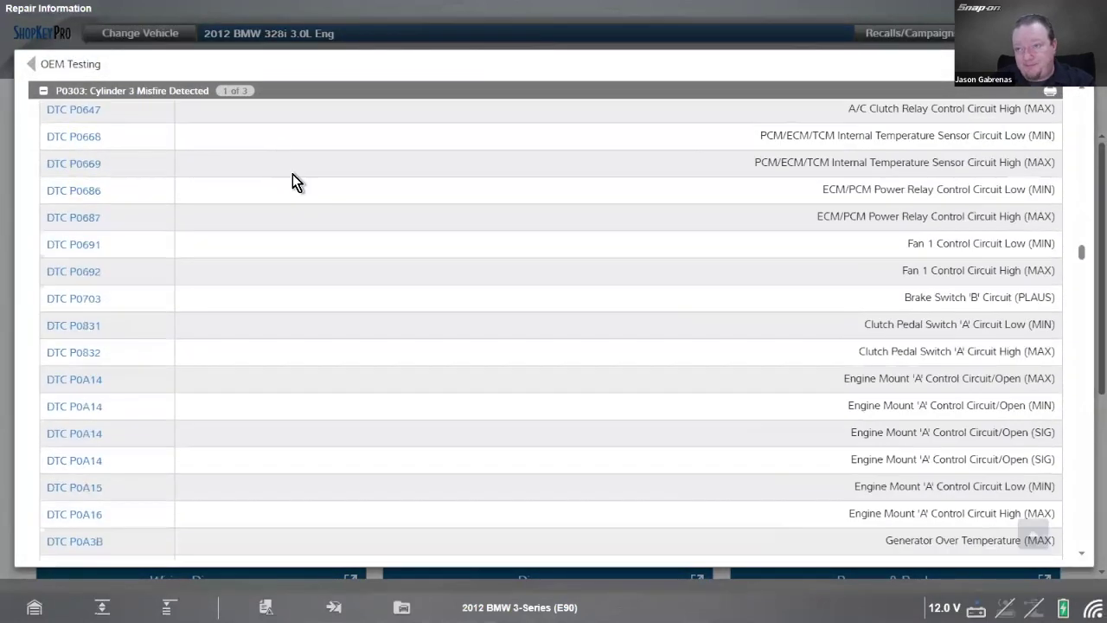
pyautogui.scroll(-10, 357, 242)
pyautogui.scroll(3, 357, 243)
pyautogui.scroll(8, 355, 252)
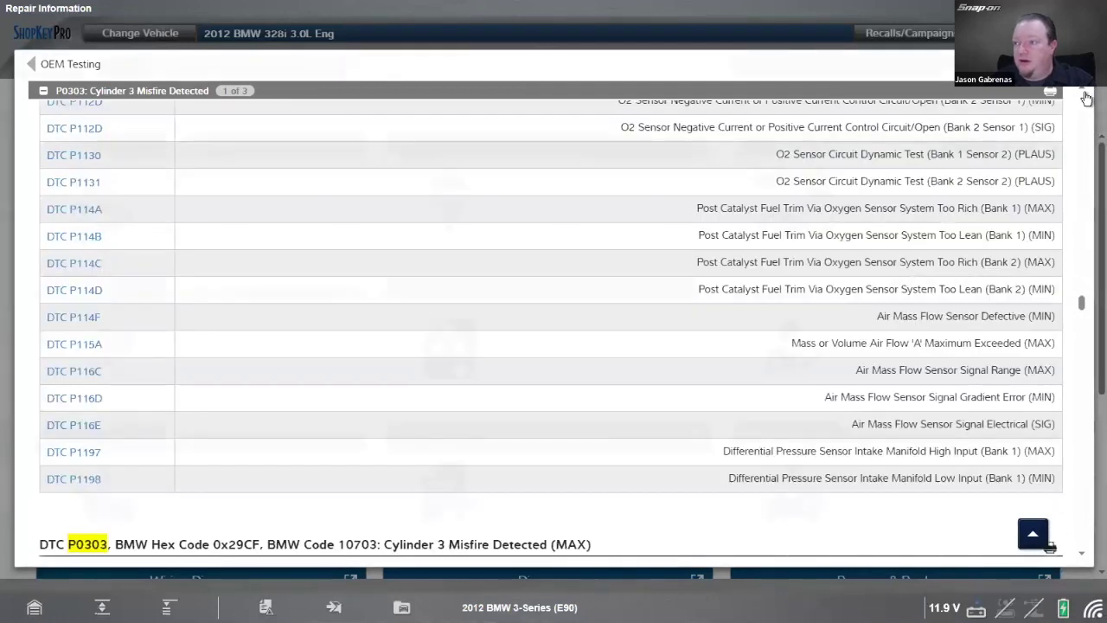
pyautogui.click(1071, 95)
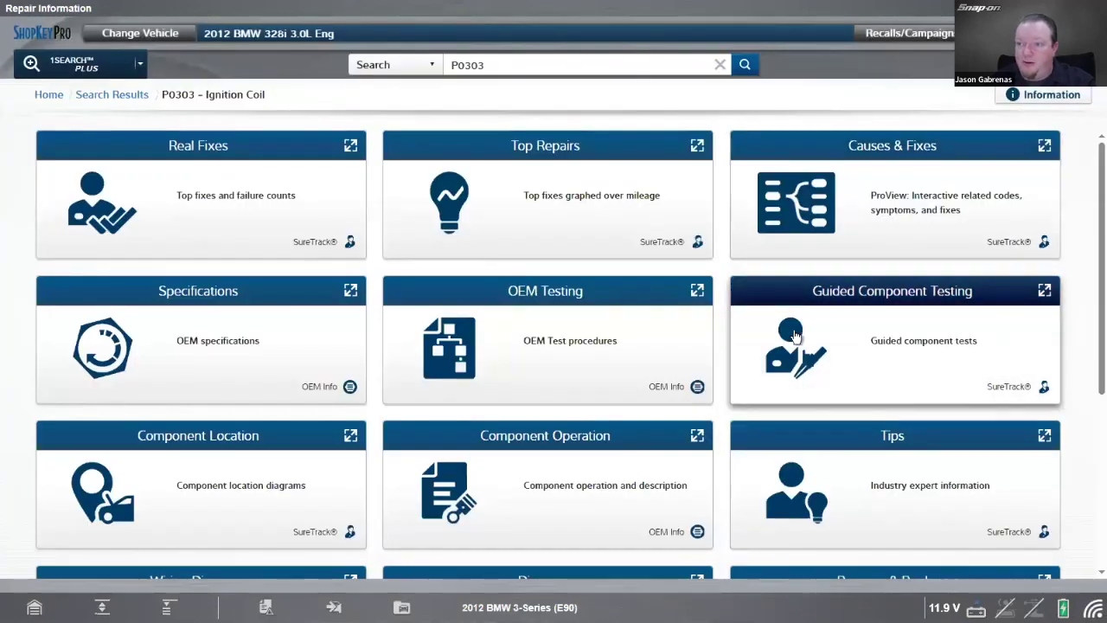
# Step: Examine the ignition coil circuits in the 3.0L wiring diagram, isolating the highlighted wires, and return to the P0303 ignition coil results
pyautogui.scroll(-2, 720, 353)
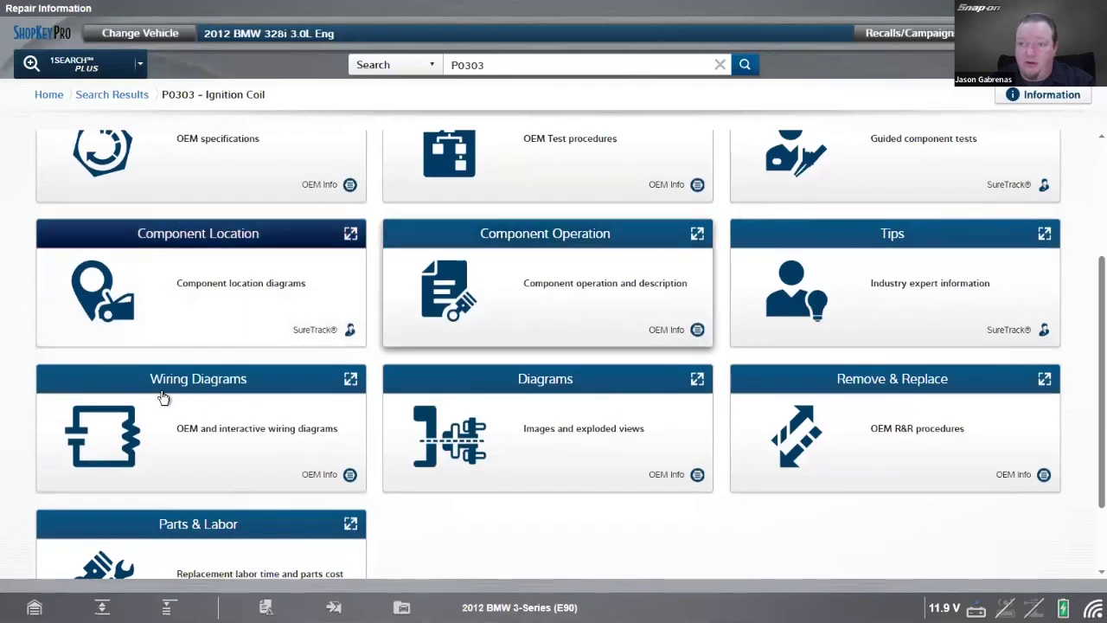
pyautogui.click(165, 402)
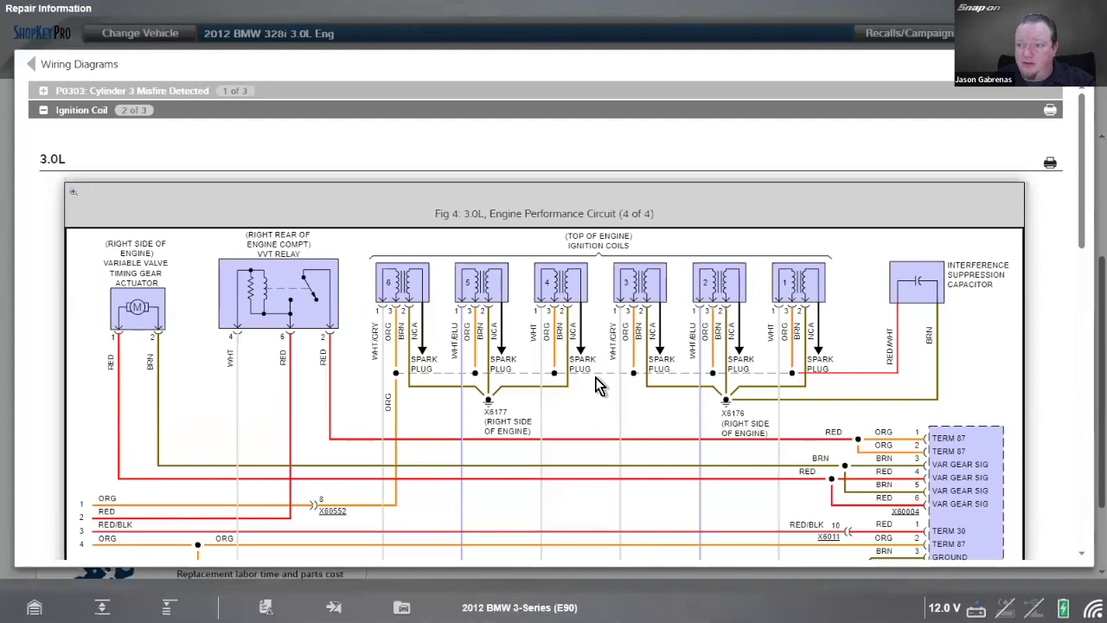
pyautogui.click(597, 387)
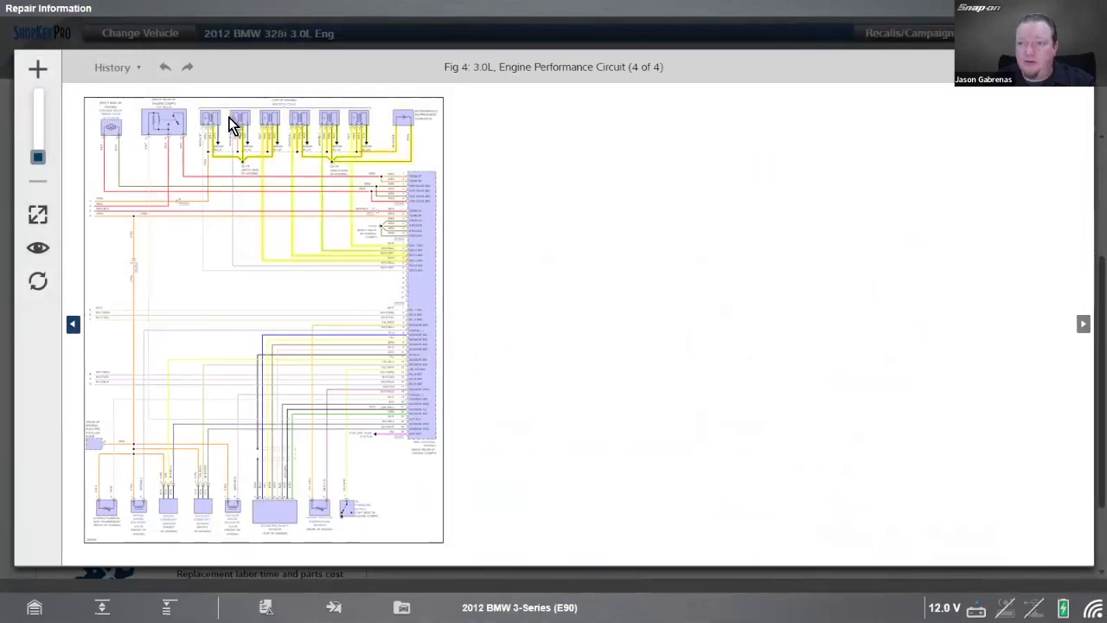
pyautogui.click(37, 247)
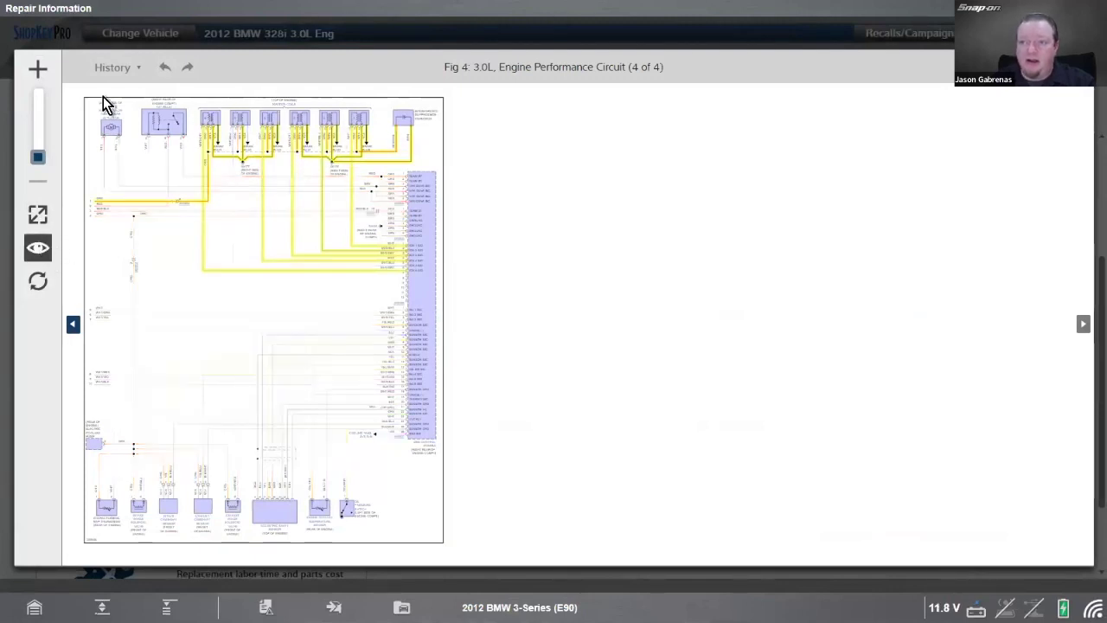
pyautogui.click(34, 75)
pyautogui.click(34, 73)
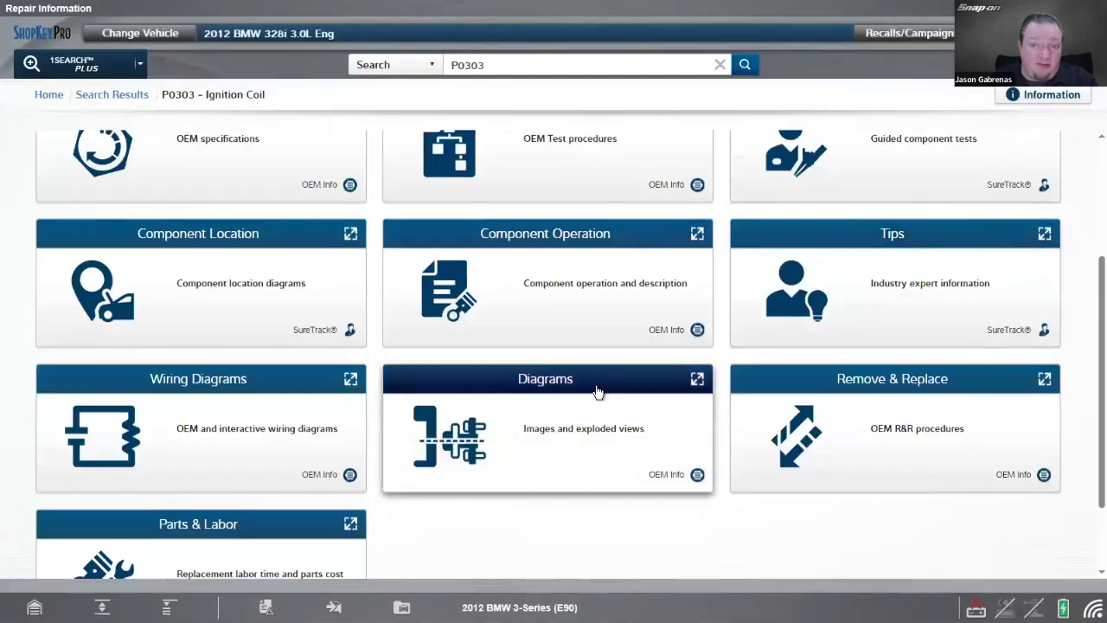
pyautogui.scroll(-2, 596, 384)
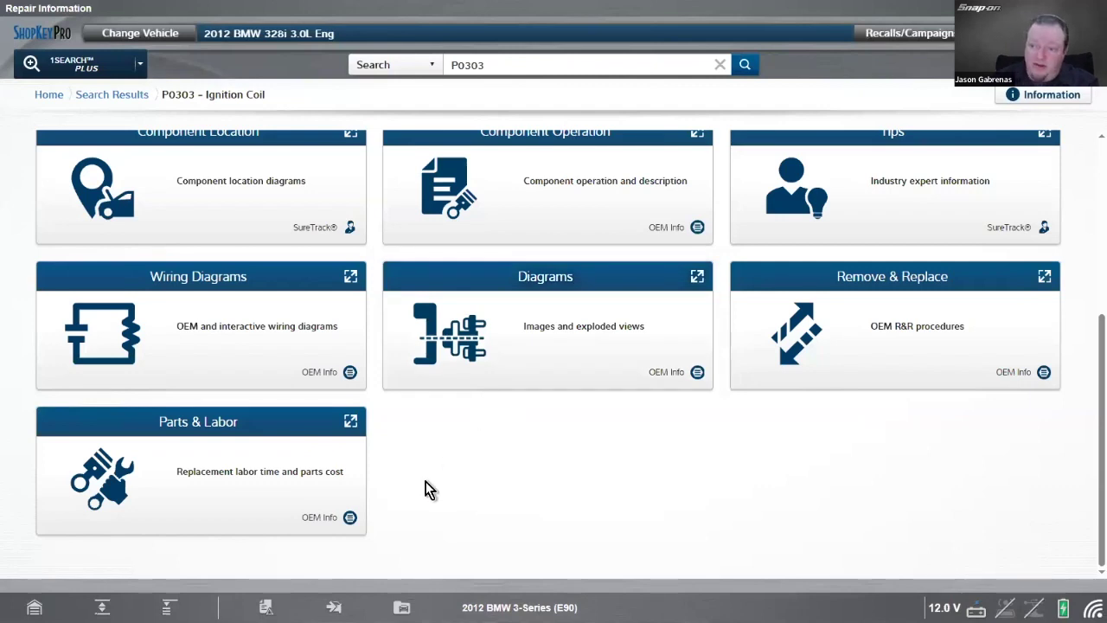
# Step: Release the current vehicle and activate the 2017 Toyota Camry record from the vehicle history
pyautogui.click(337, 606)
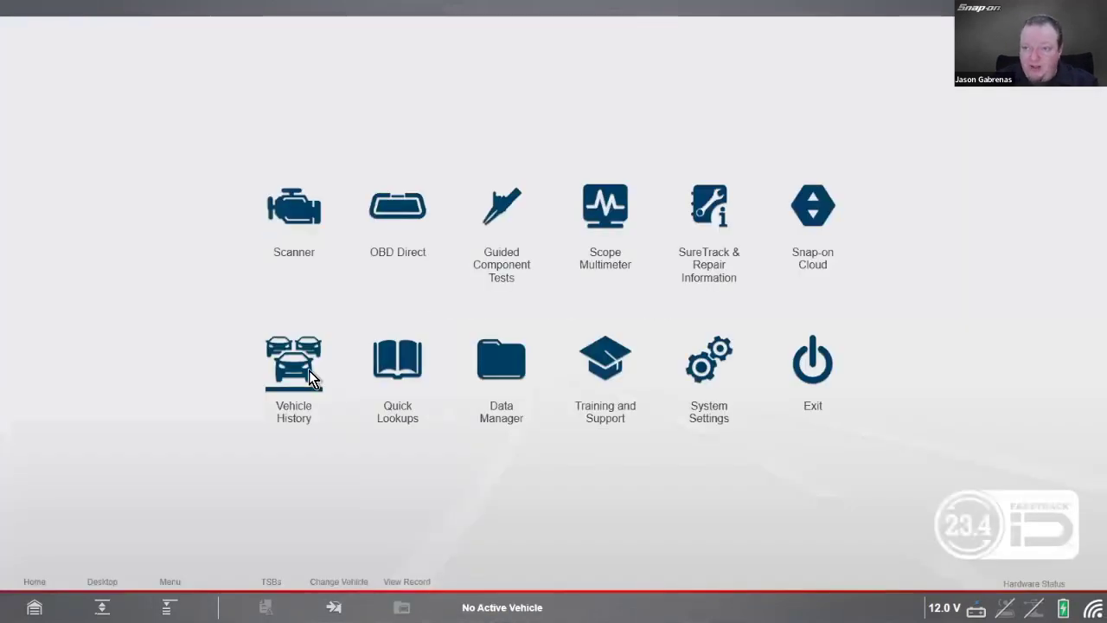
pyautogui.click(309, 370)
pyautogui.click(234, 118)
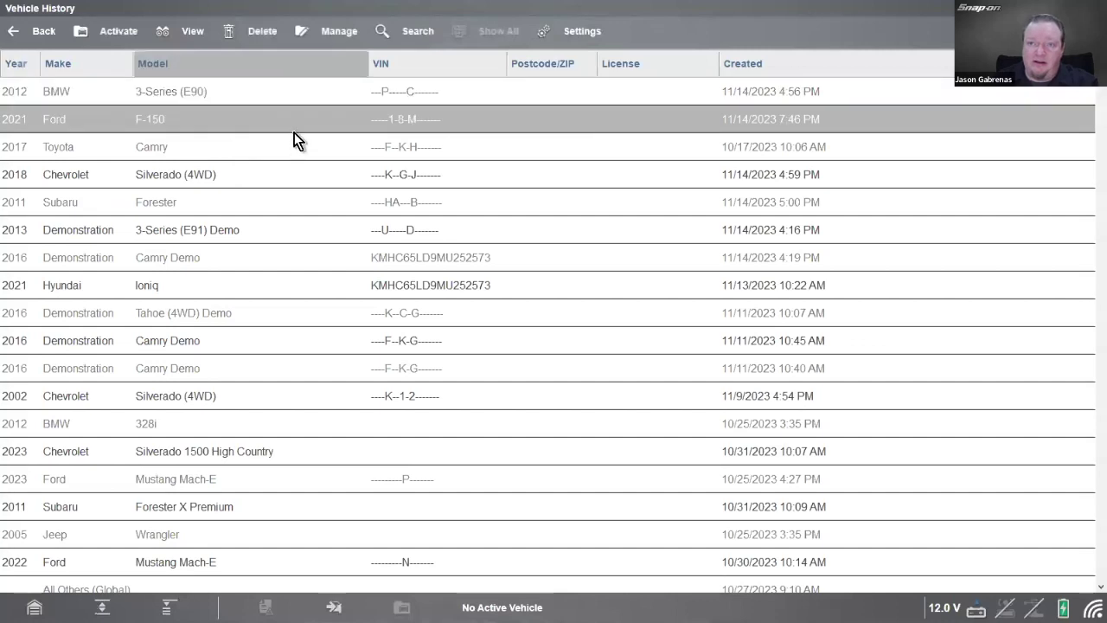
pyautogui.click(253, 149)
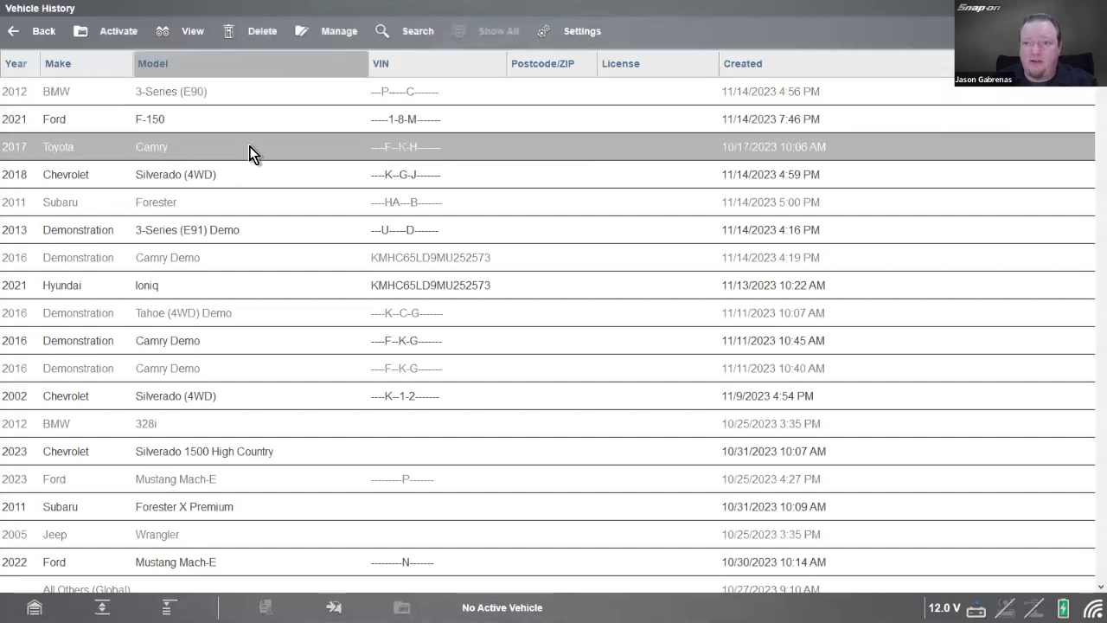
pyautogui.click(108, 39)
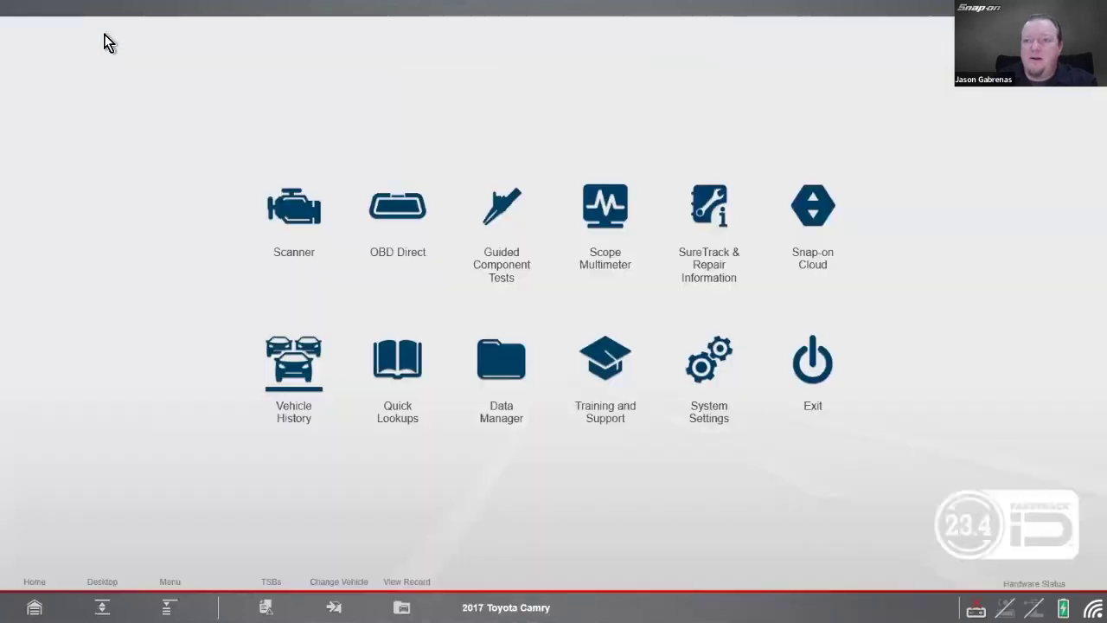
# Step: Start the scanner for the Camry in Demo mode and run a Pre Scan code scan
pyautogui.click(294, 217)
pyautogui.click(560, 567)
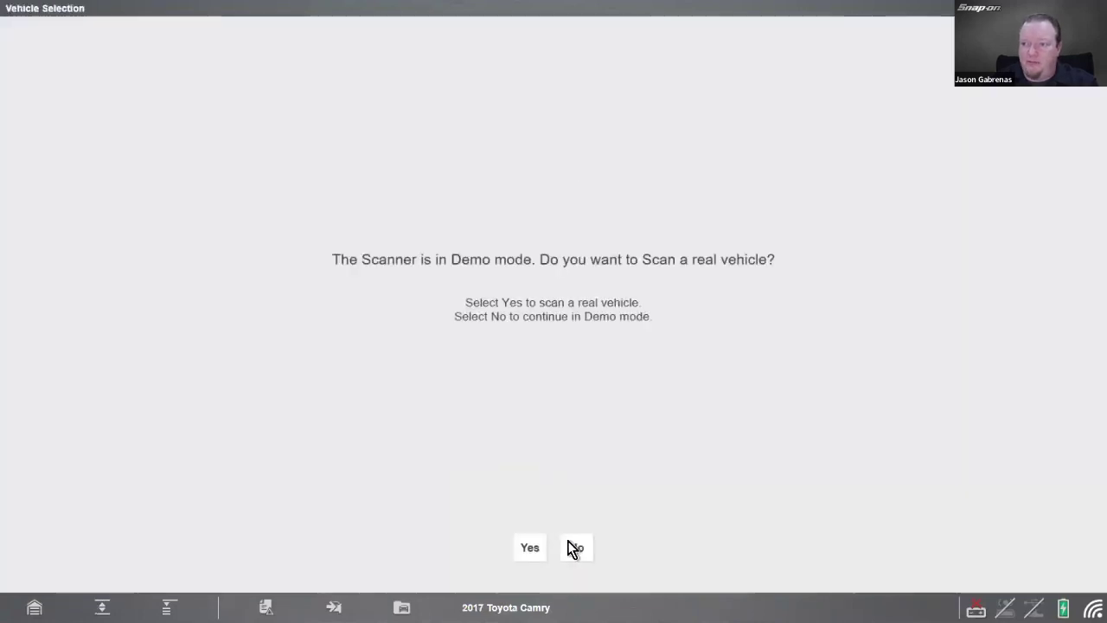
pyautogui.click(576, 554)
pyautogui.click(503, 375)
pyautogui.click(587, 80)
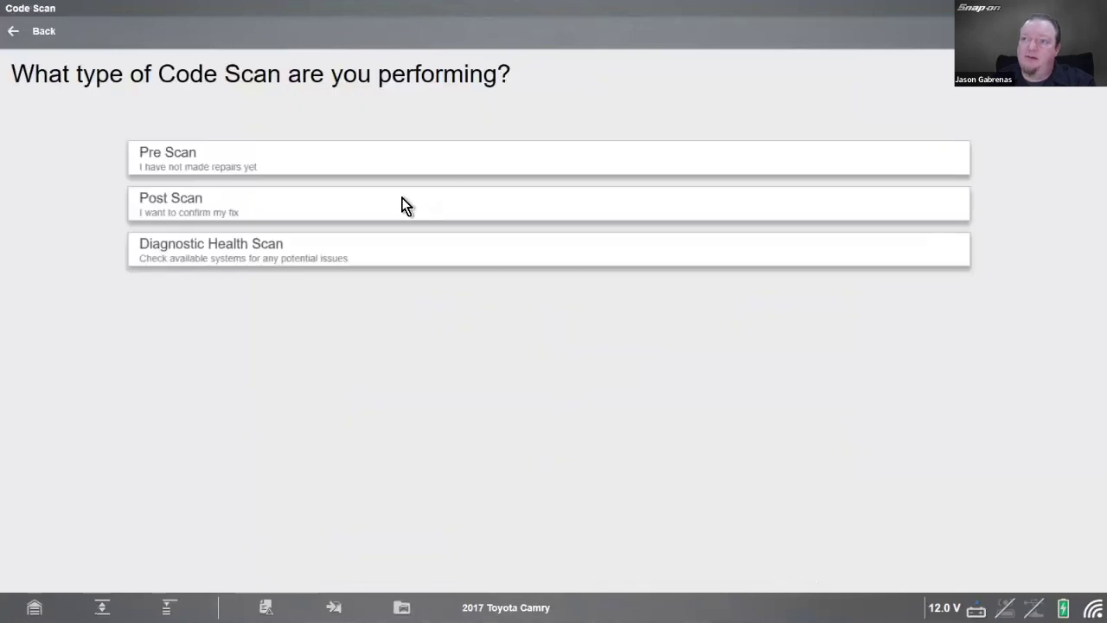
pyautogui.click(412, 173)
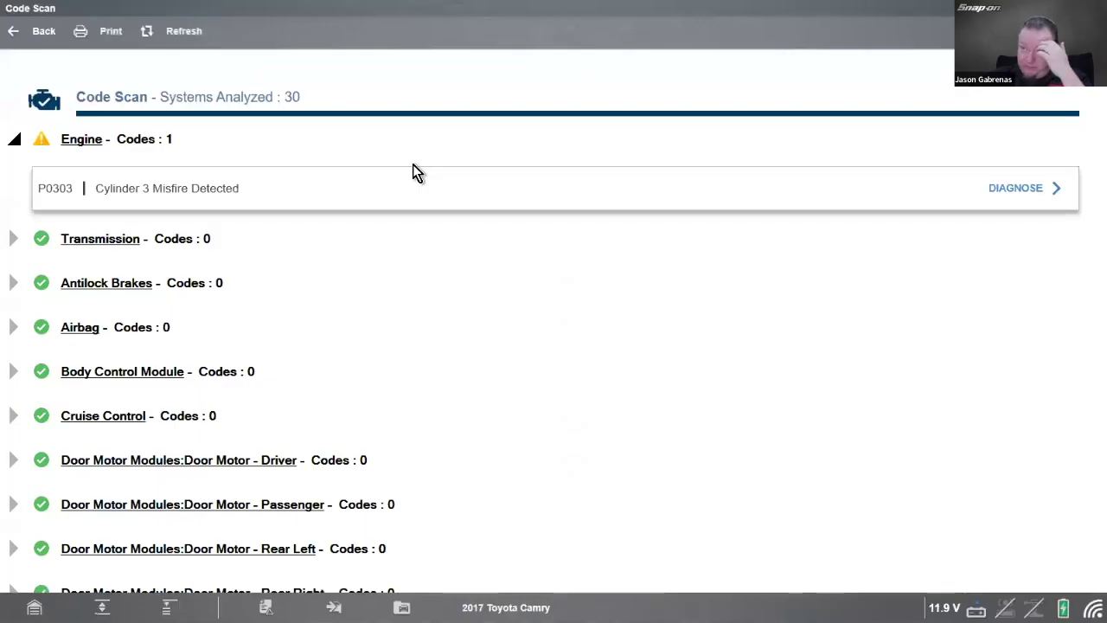
# Step: Open the diagnosis for the engine code P0303, look over the available results, and view its Smart Data list
pyautogui.click(1006, 187)
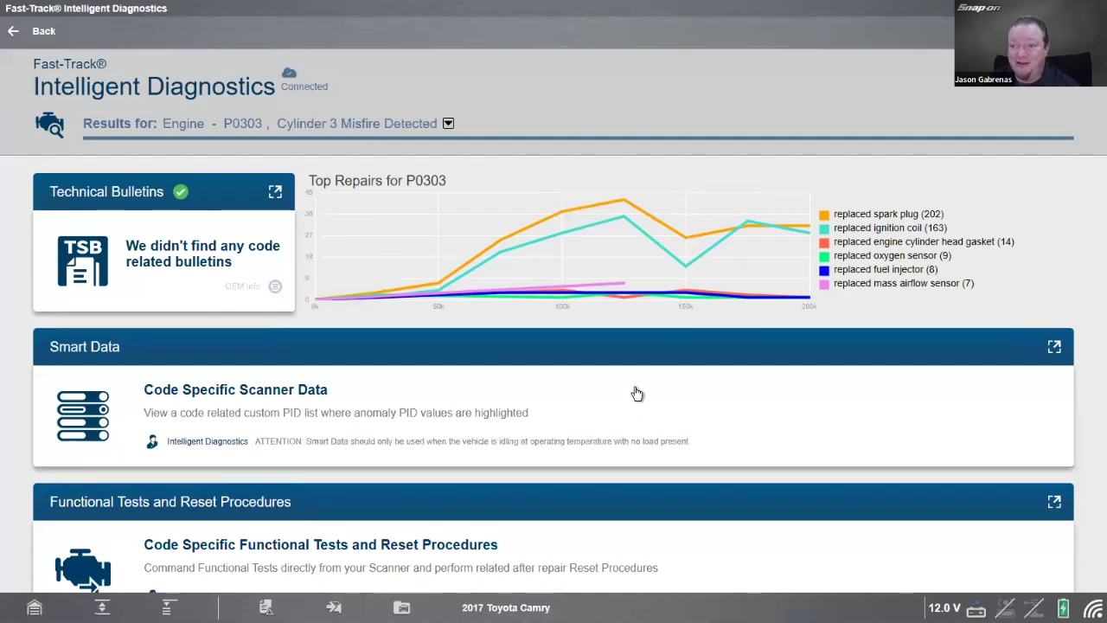
pyautogui.scroll(-2, 637, 394)
pyautogui.scroll(2, 635, 391)
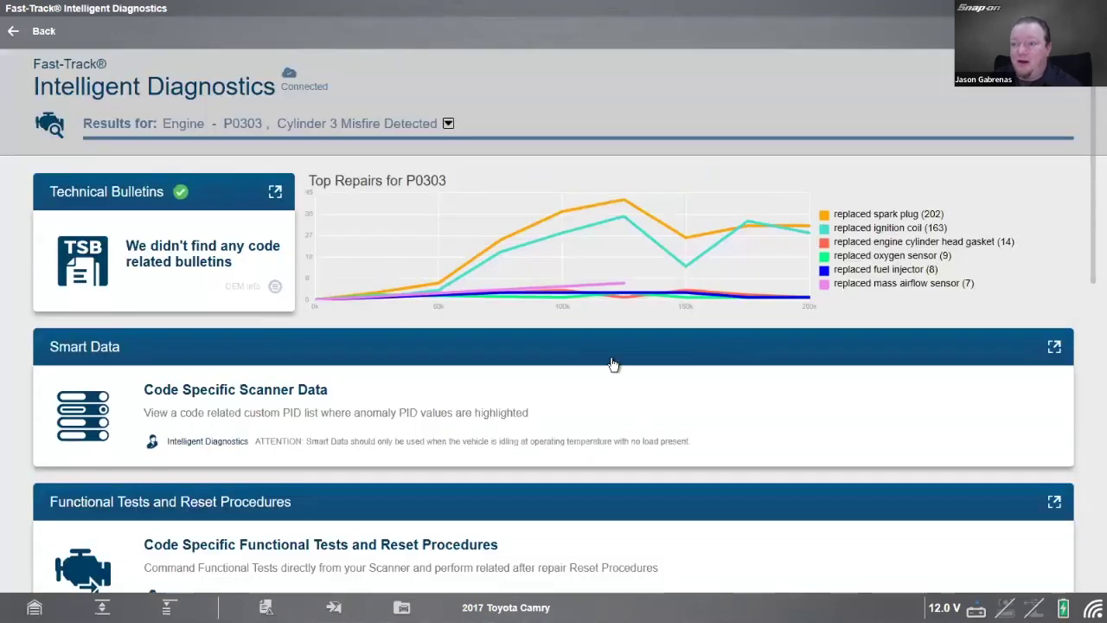
pyautogui.click(623, 356)
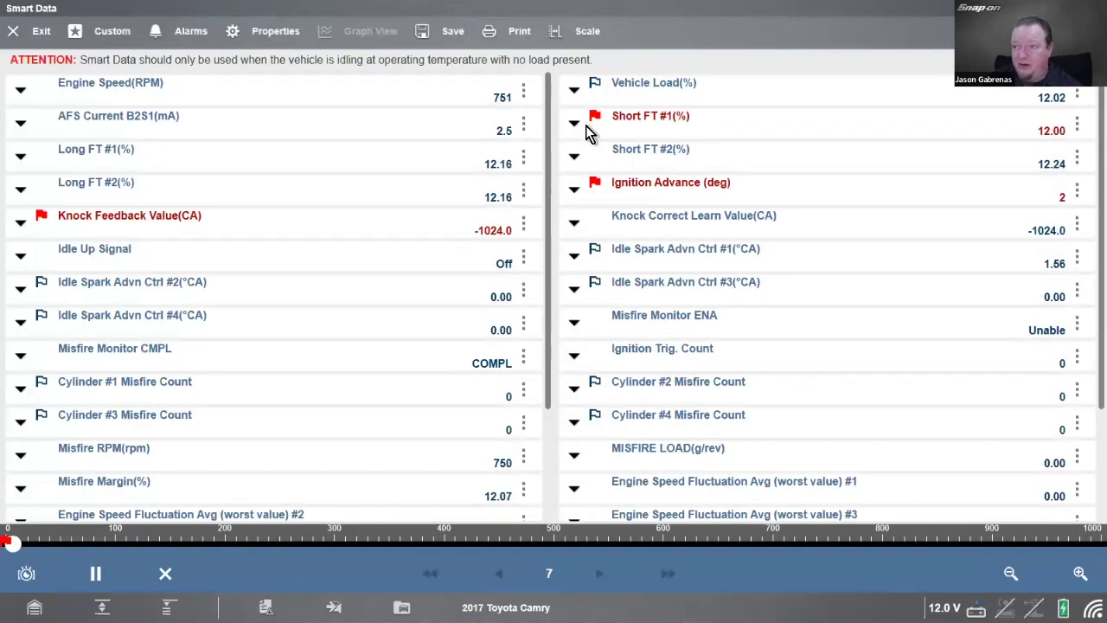
pyautogui.hotkey('ctrl', 's')
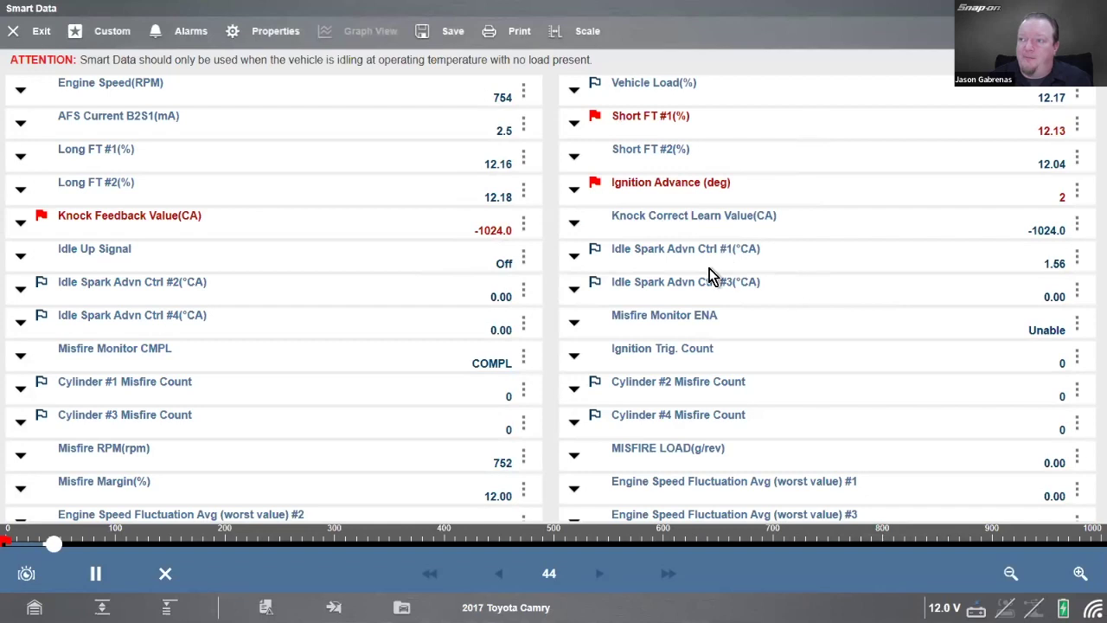
# Step: Graph the Short FT #1(%), Knock Feedback Value(CA) and Long FT #2(%) PIDs, adjusting the time scale of the graphs
pyautogui.click(574, 124)
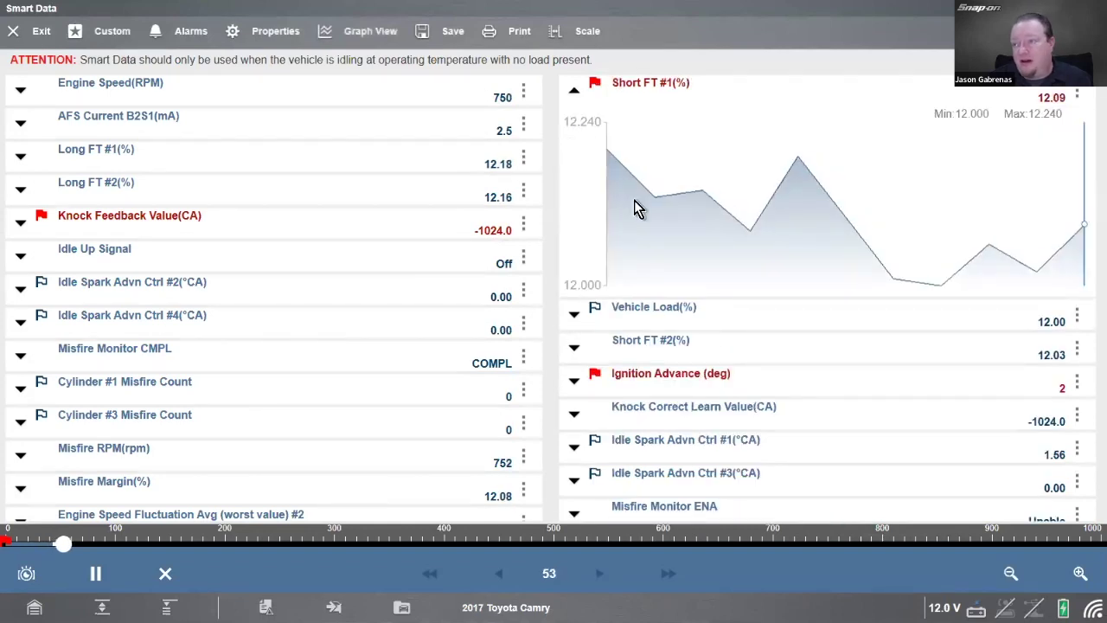
pyautogui.click(1010, 574)
pyautogui.click(1011, 575)
pyautogui.click(1010, 574)
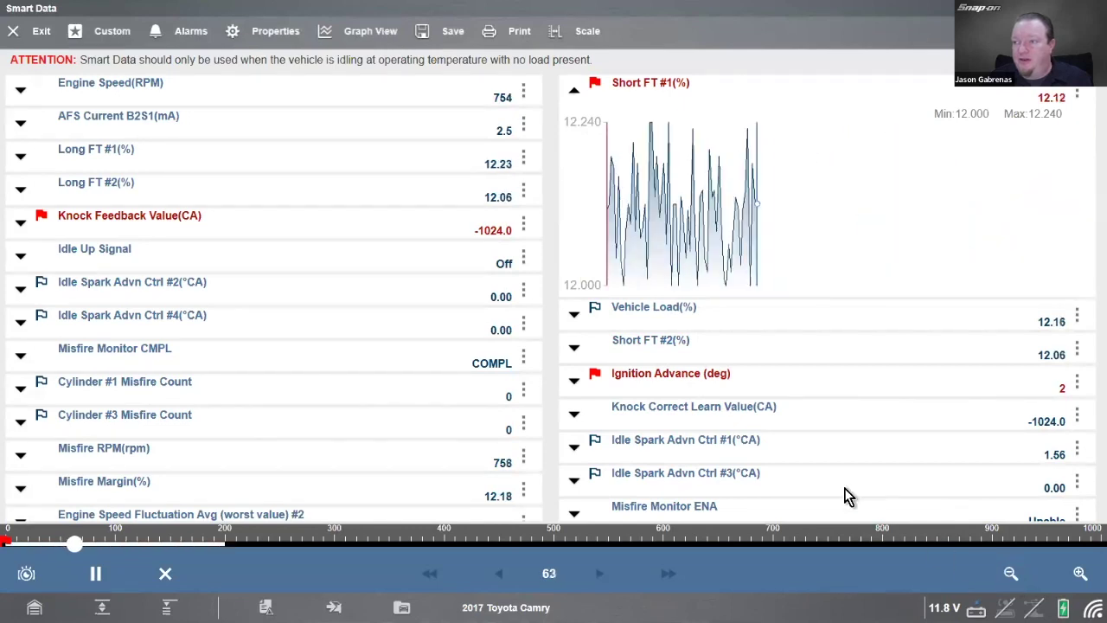
pyautogui.click(1080, 574)
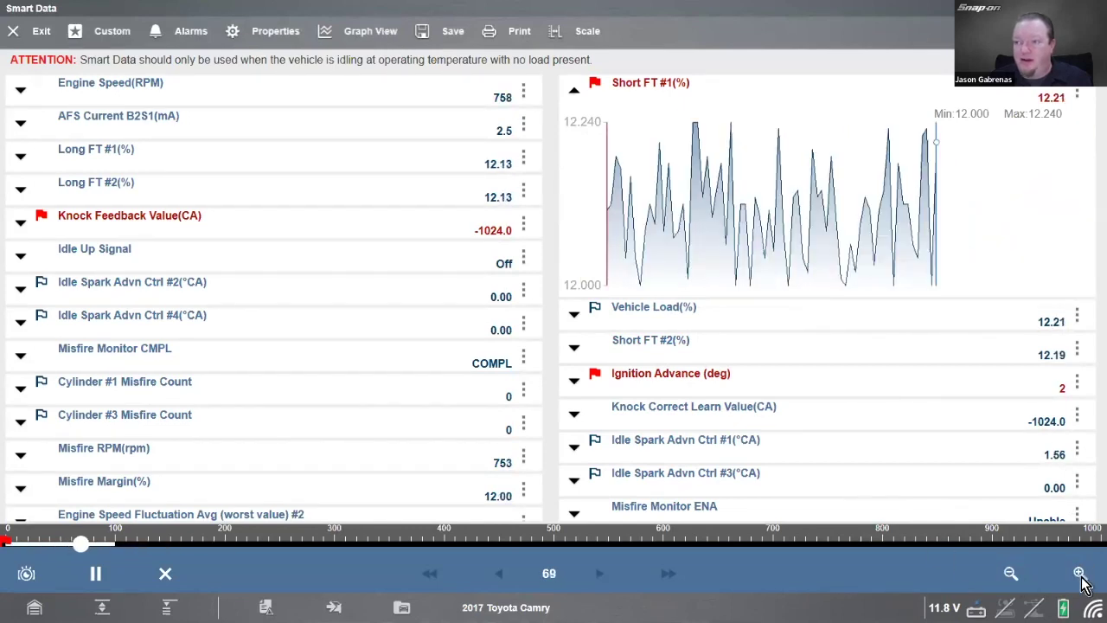
pyautogui.click(21, 223)
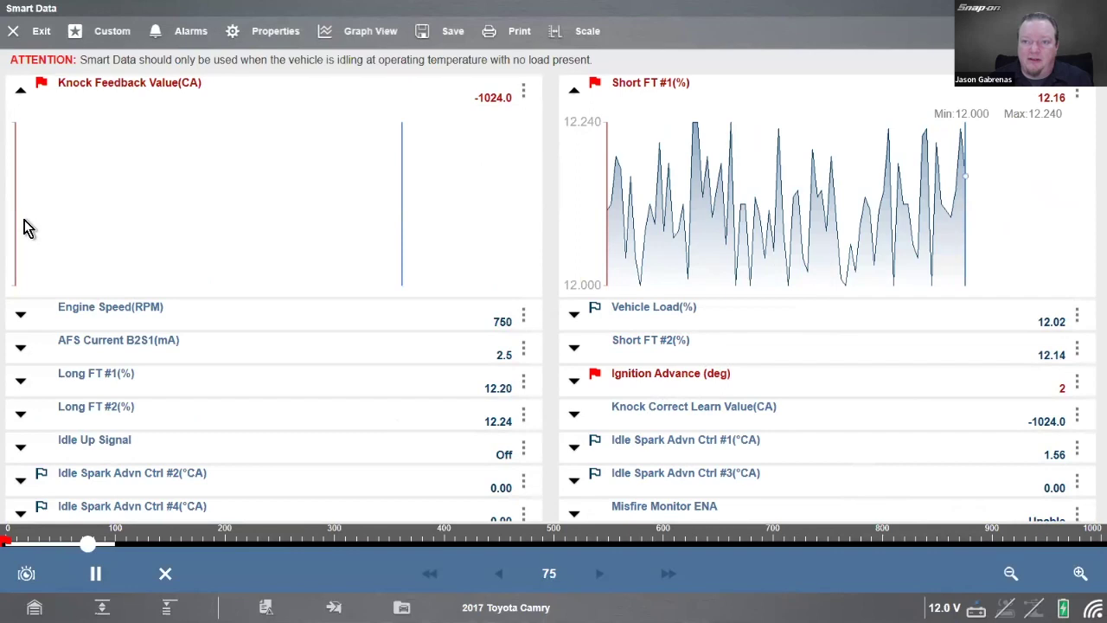
pyautogui.click(21, 415)
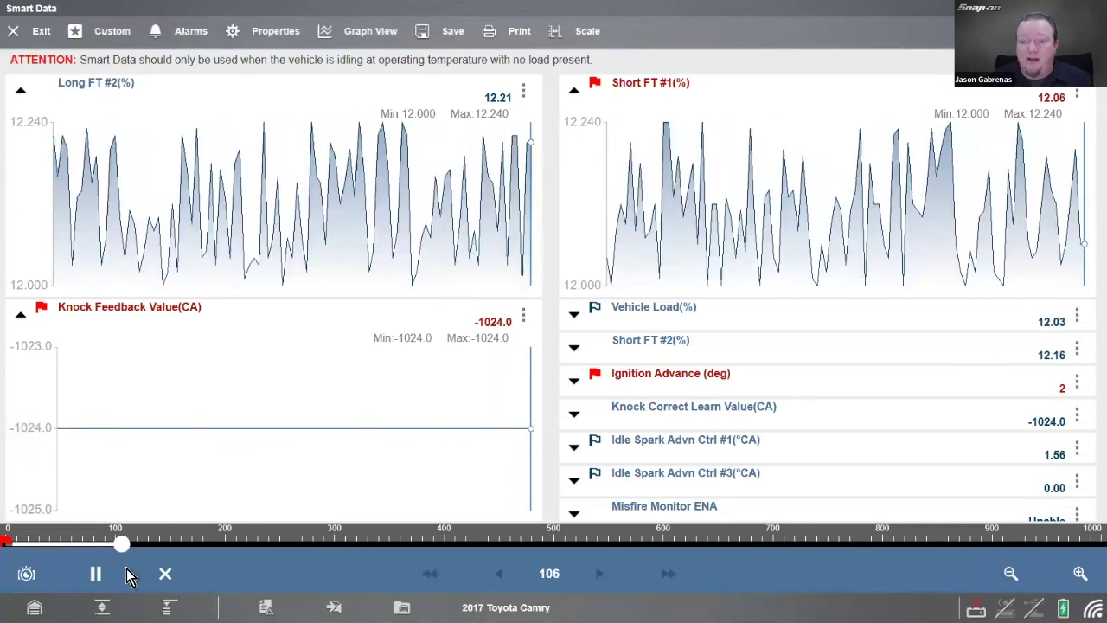
# Step: Clear the recorded Smart Data and graph Short FT #2(%) before exiting to the Smart Data List page
pyautogui.click(165, 575)
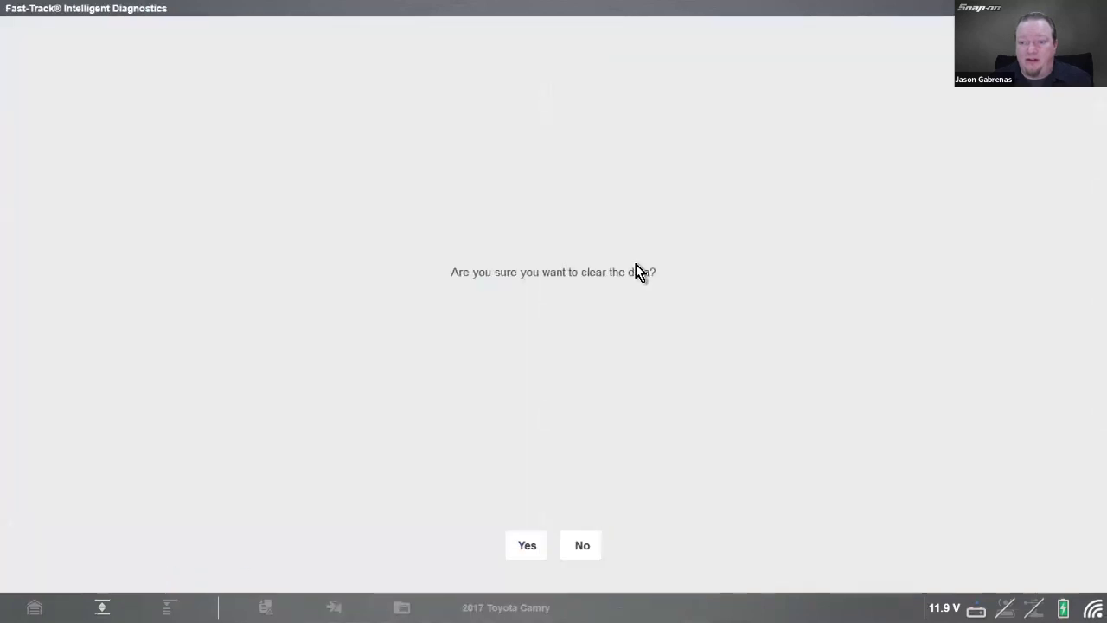
pyautogui.click(527, 546)
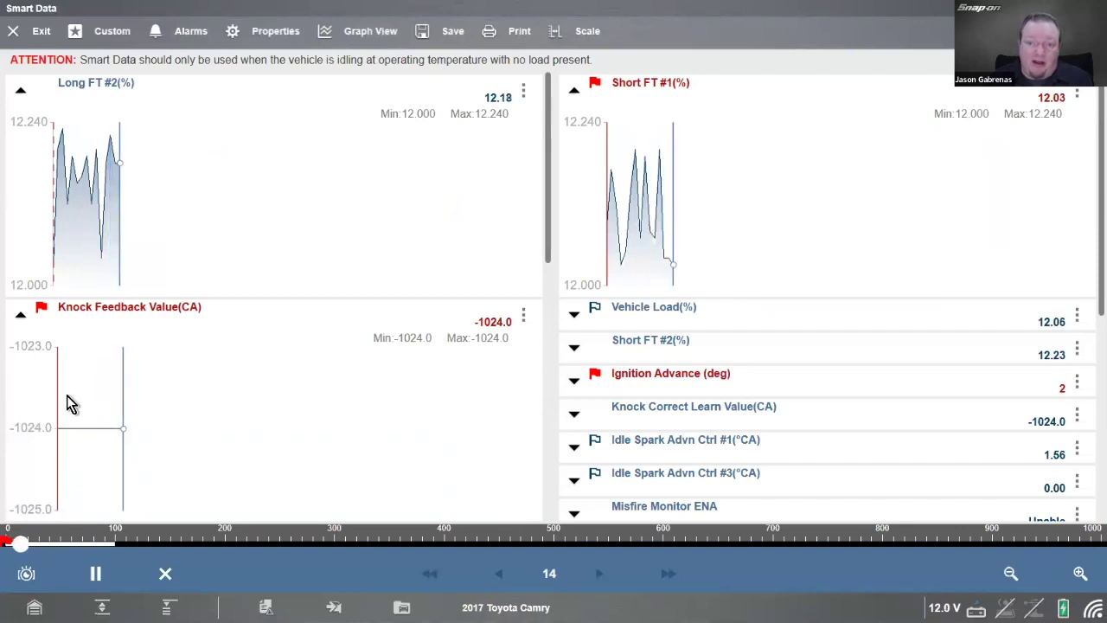
pyautogui.click(575, 348)
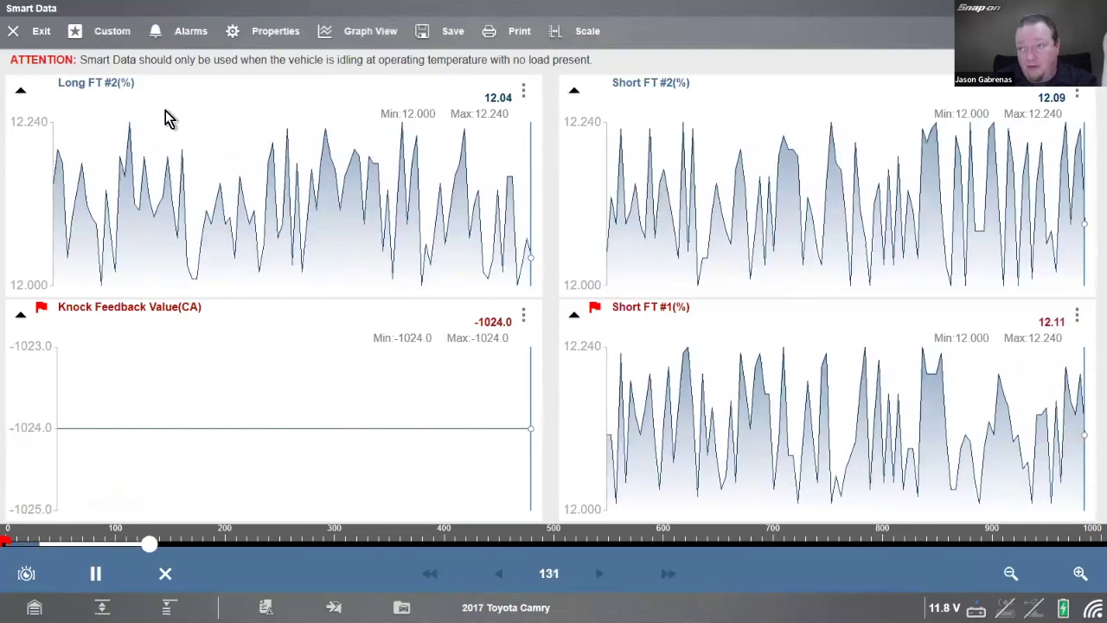
pyautogui.click(41, 31)
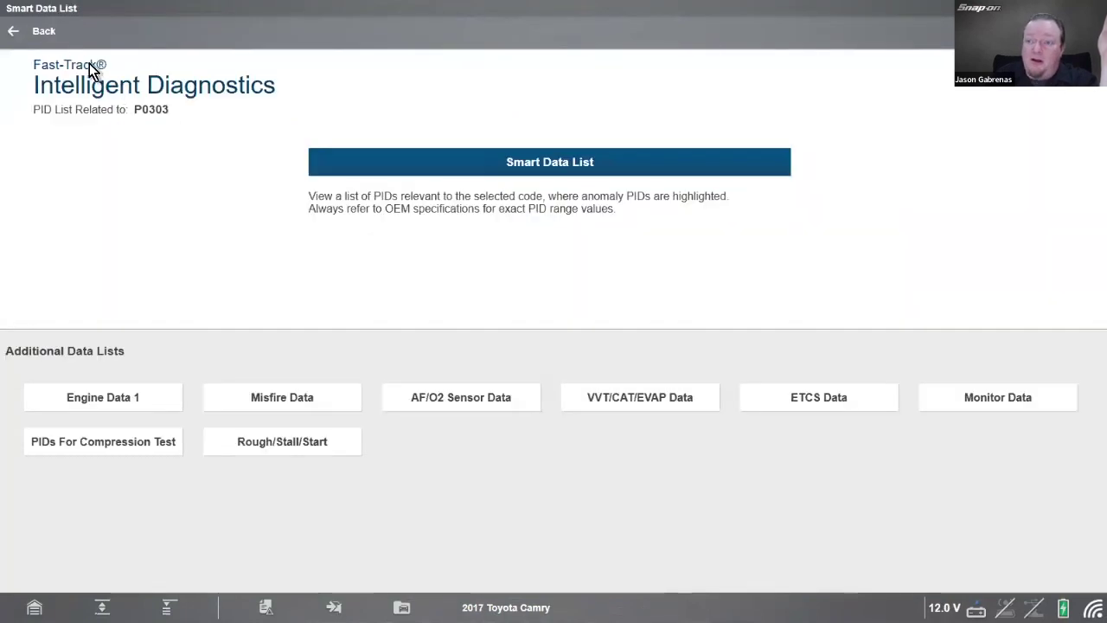
# Step: Look over the functional tests and reset procedures related to P0303 for the Camry
pyautogui.click(52, 34)
pyautogui.scroll(-2, 507, 420)
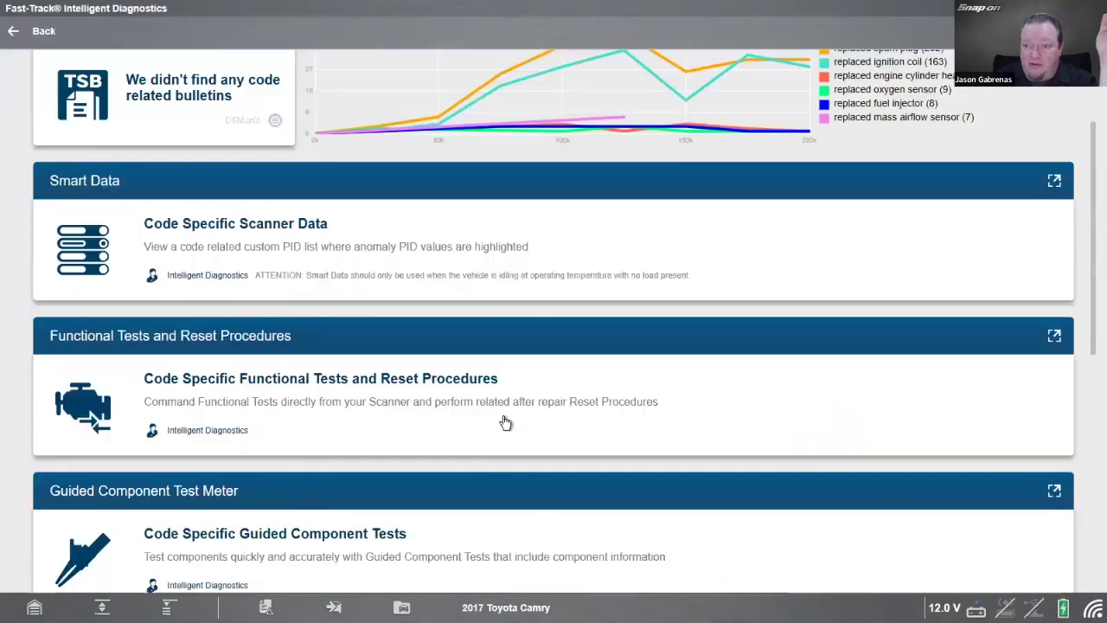
pyautogui.click(507, 421)
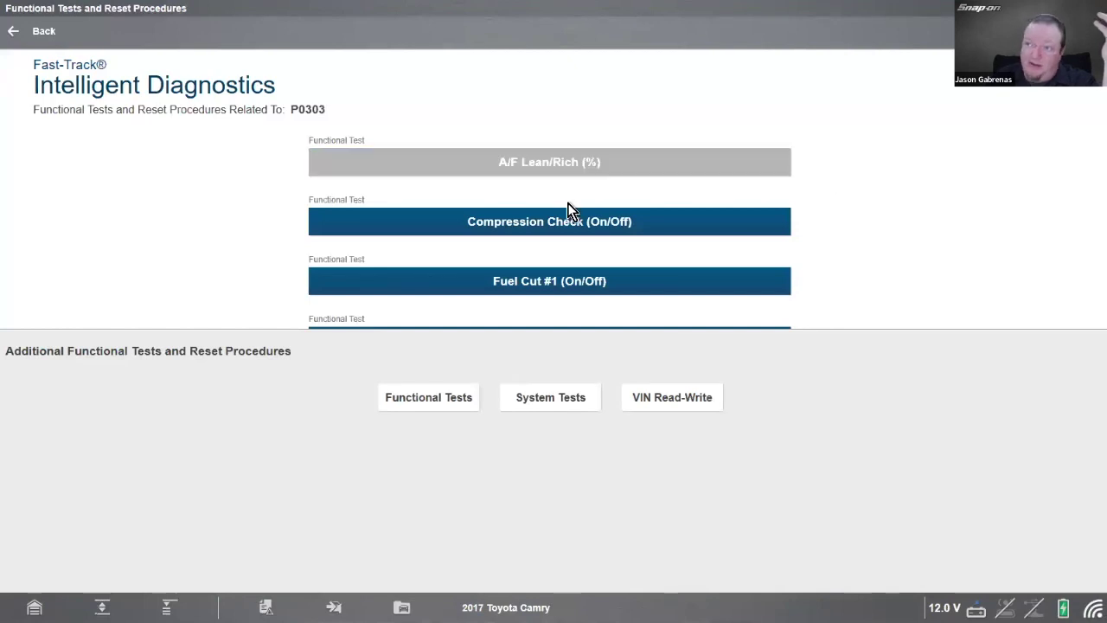
pyautogui.scroll(-1, 779, 223)
pyautogui.scroll(-2, 796, 221)
pyautogui.scroll(3, 725, 223)
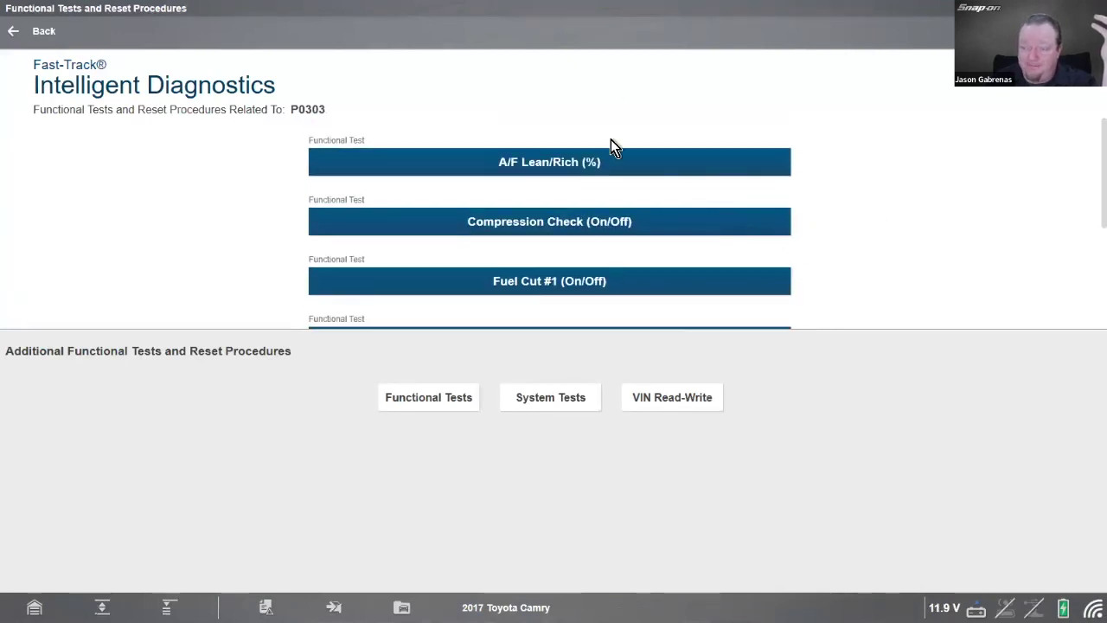
pyautogui.click(27, 34)
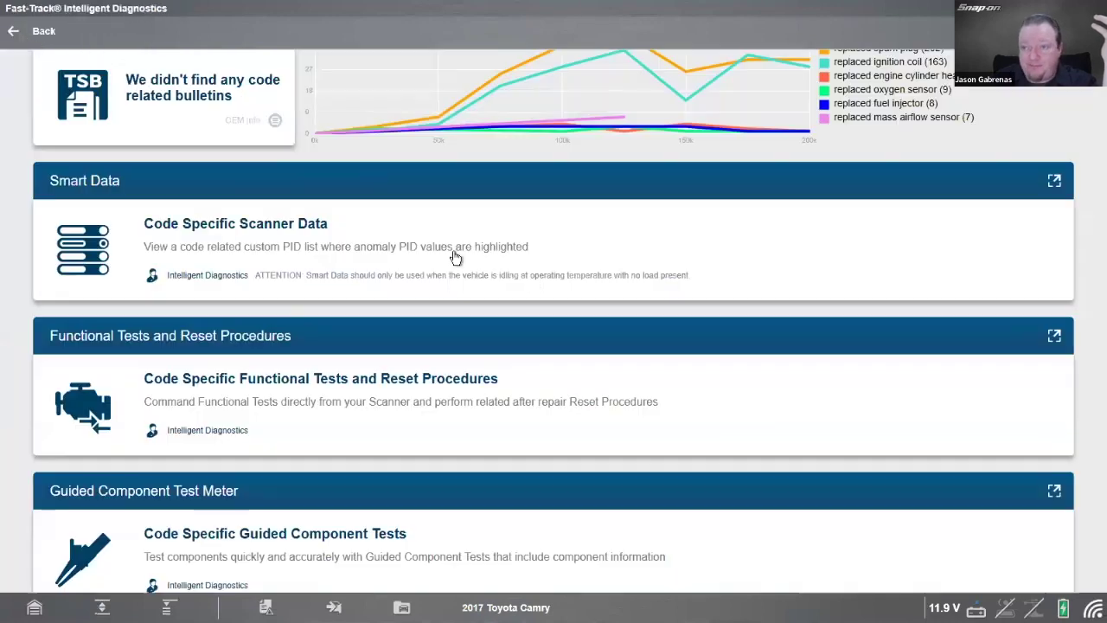
# Step: Look over the guided component tests related to P0303, from the CKP Sensor to the Ignition Tests
pyautogui.scroll(-1, 528, 281)
pyautogui.click(554, 402)
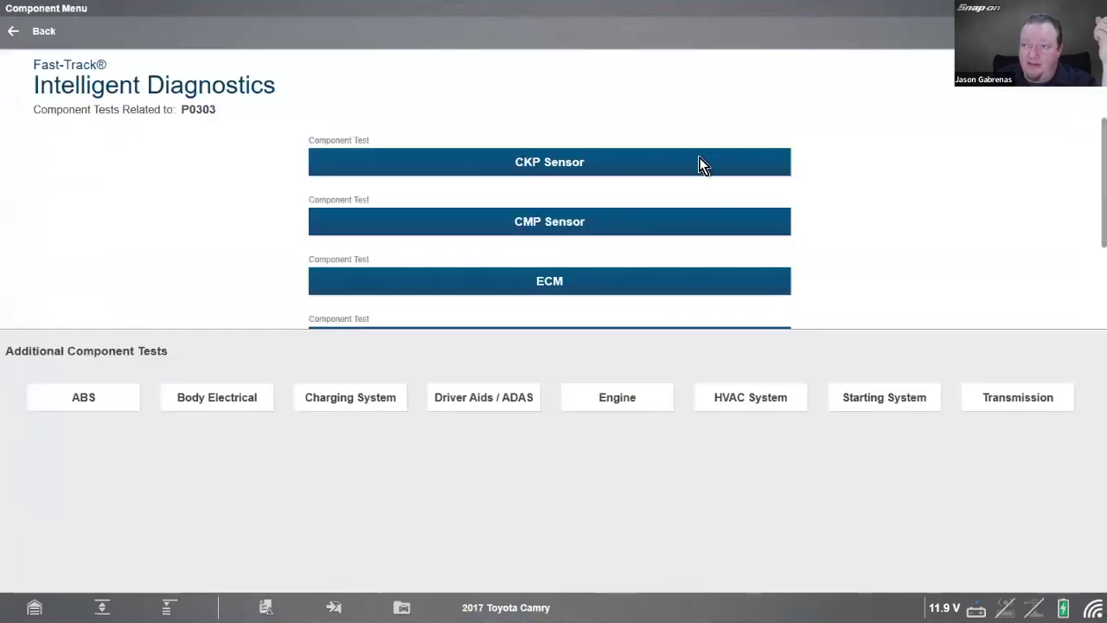
pyautogui.scroll(-2, 826, 217)
pyautogui.scroll(-1, 819, 222)
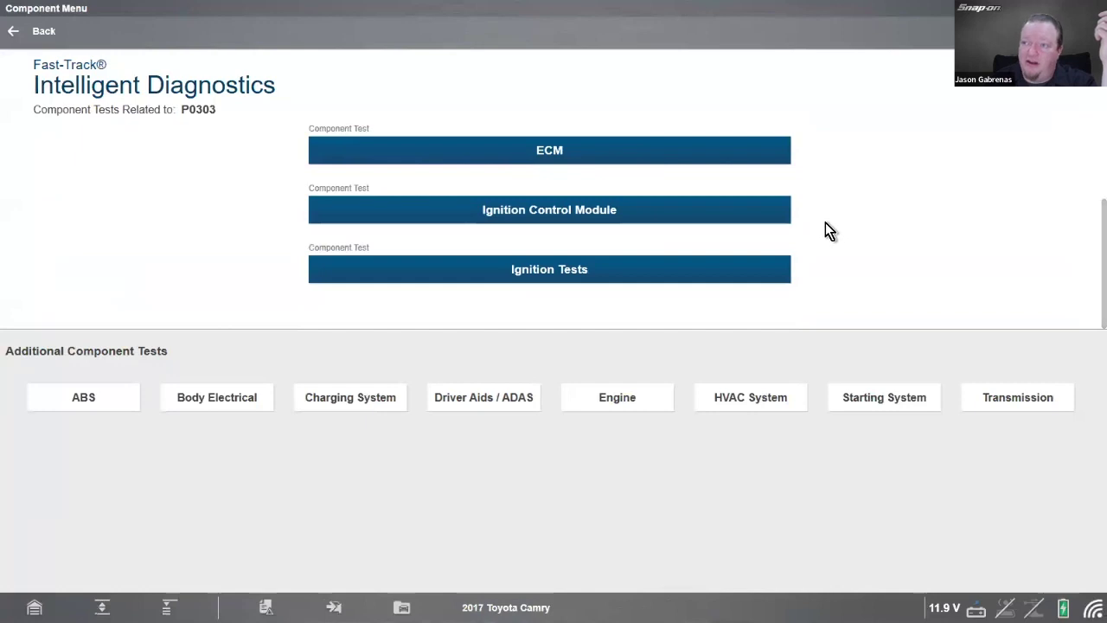
pyautogui.click(48, 26)
# Step: Review the SureTrack Real Fix for P0303, the related Real Fixes list and the Troubleshooter's industry expert information
pyautogui.scroll(-6, 424, 326)
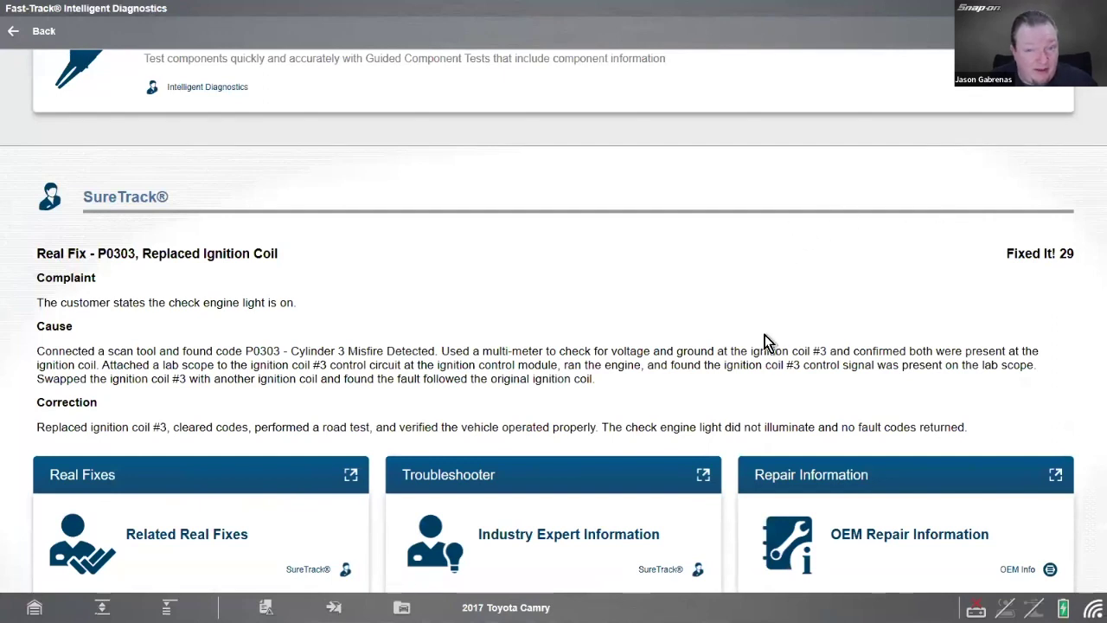
pyautogui.scroll(-1, 712, 302)
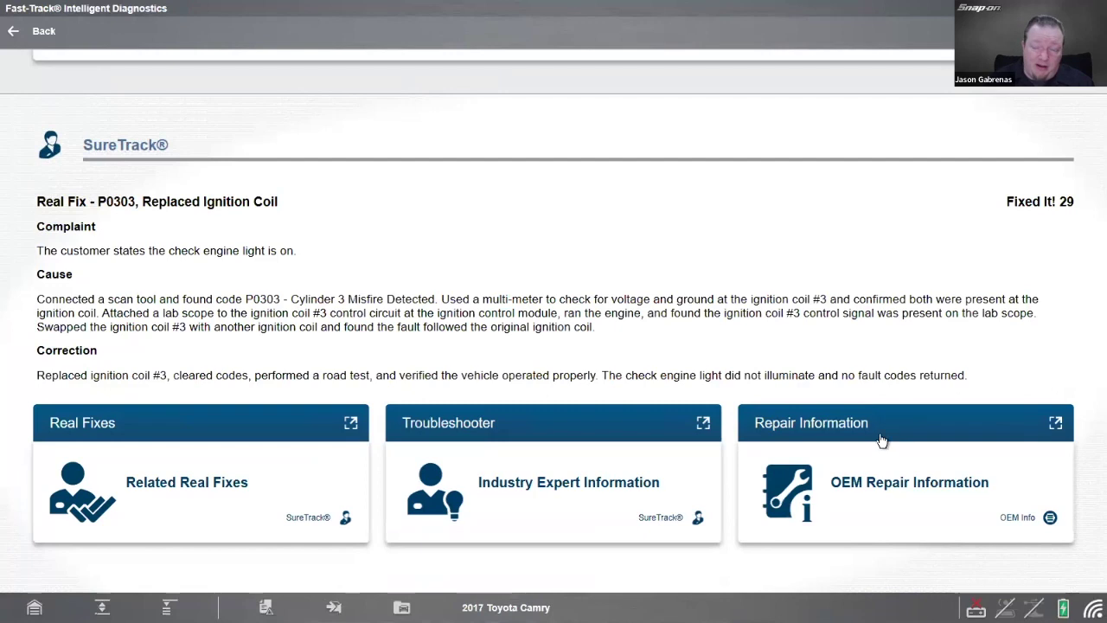
pyautogui.click(288, 436)
pyautogui.scroll(-2, 641, 294)
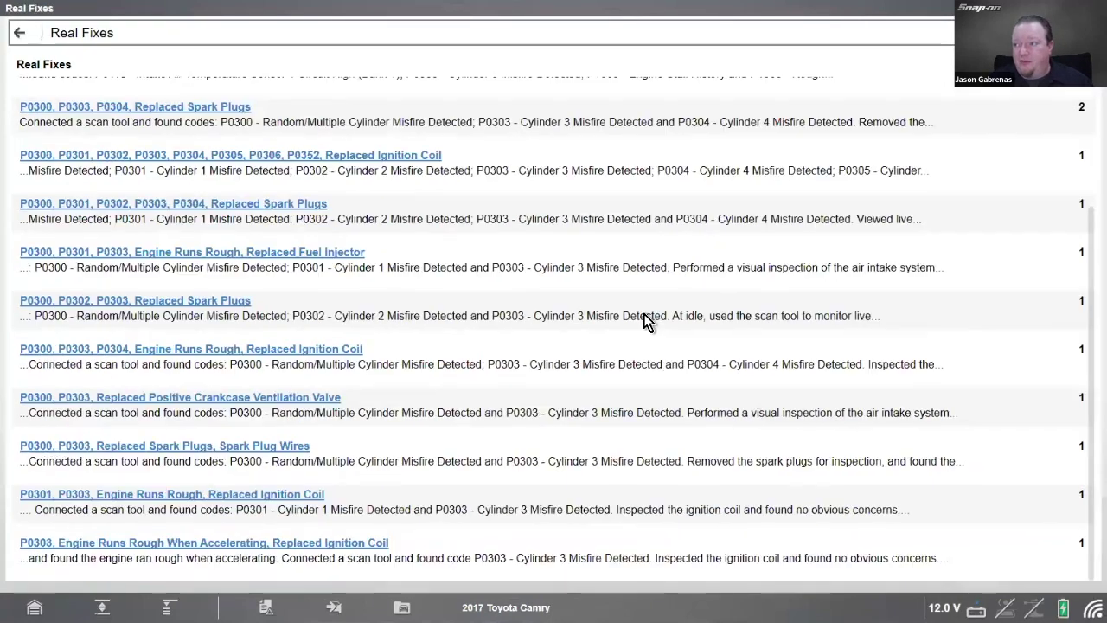
pyautogui.scroll(2, 648, 321)
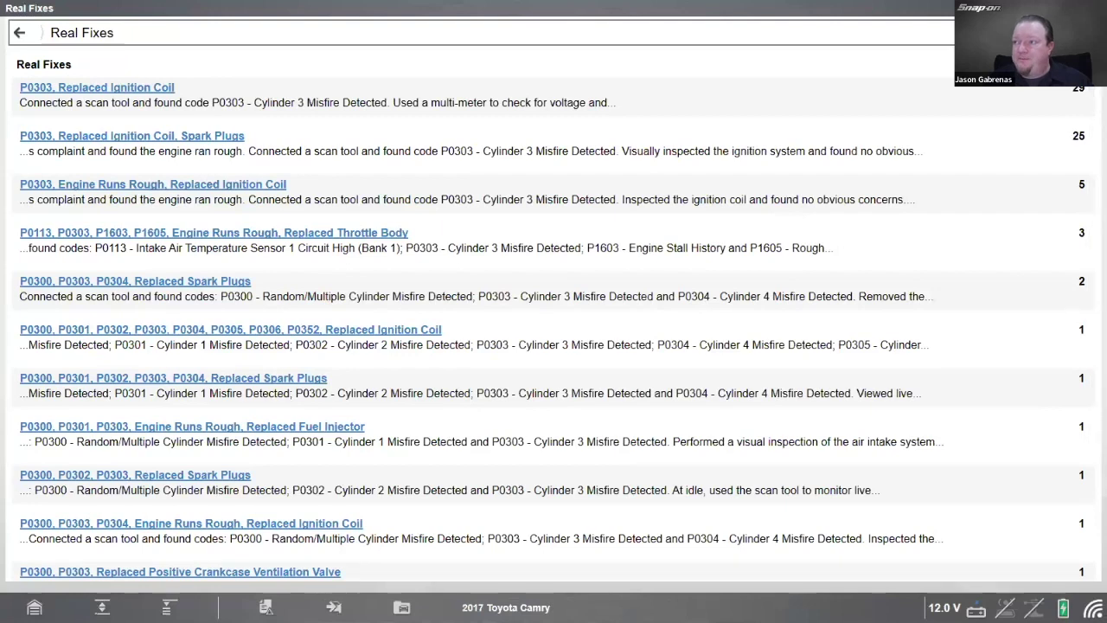
pyautogui.hotkey('alt', 'Left')
pyautogui.click(594, 472)
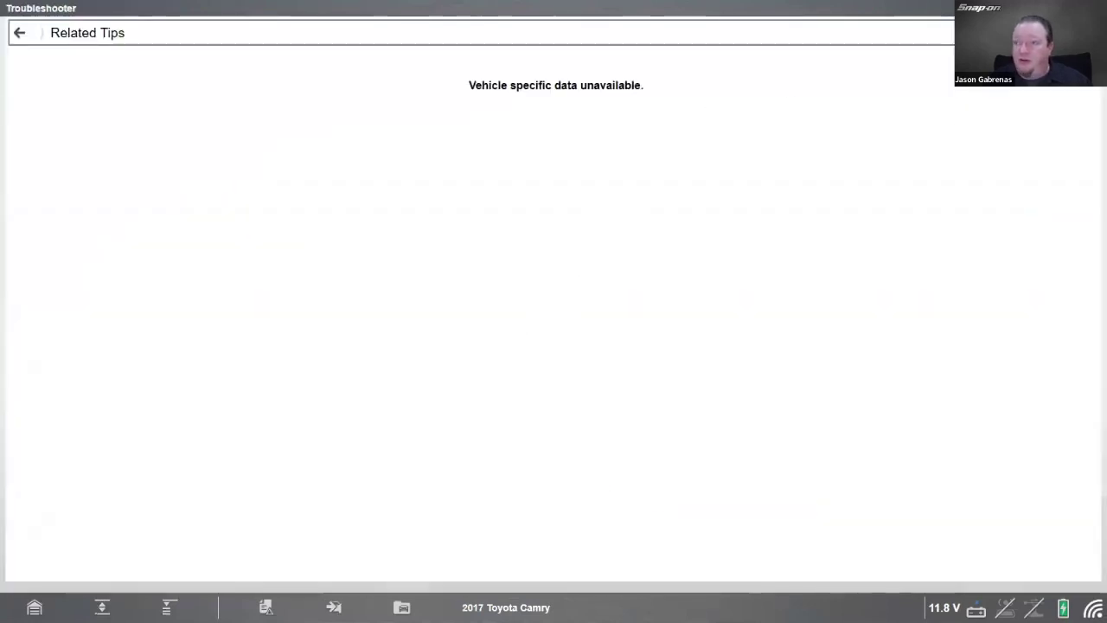
pyautogui.hotkey('alt', 'Left')
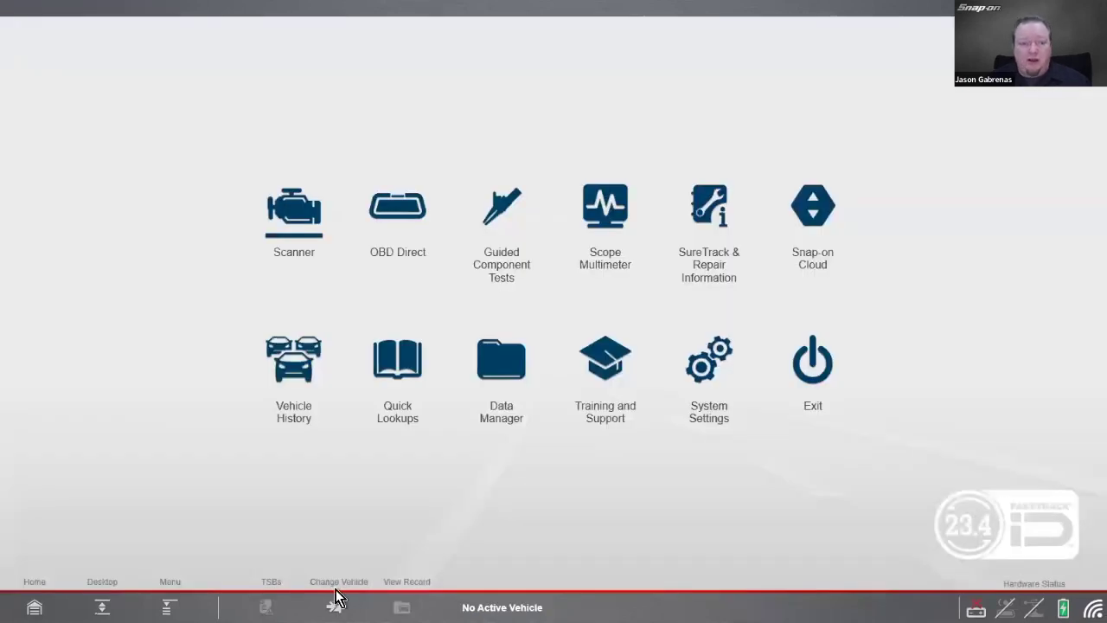
# Step: Activate the 2018 Chevrolet Silverado (4WD) record from the Vehicle History
pyautogui.click(283, 370)
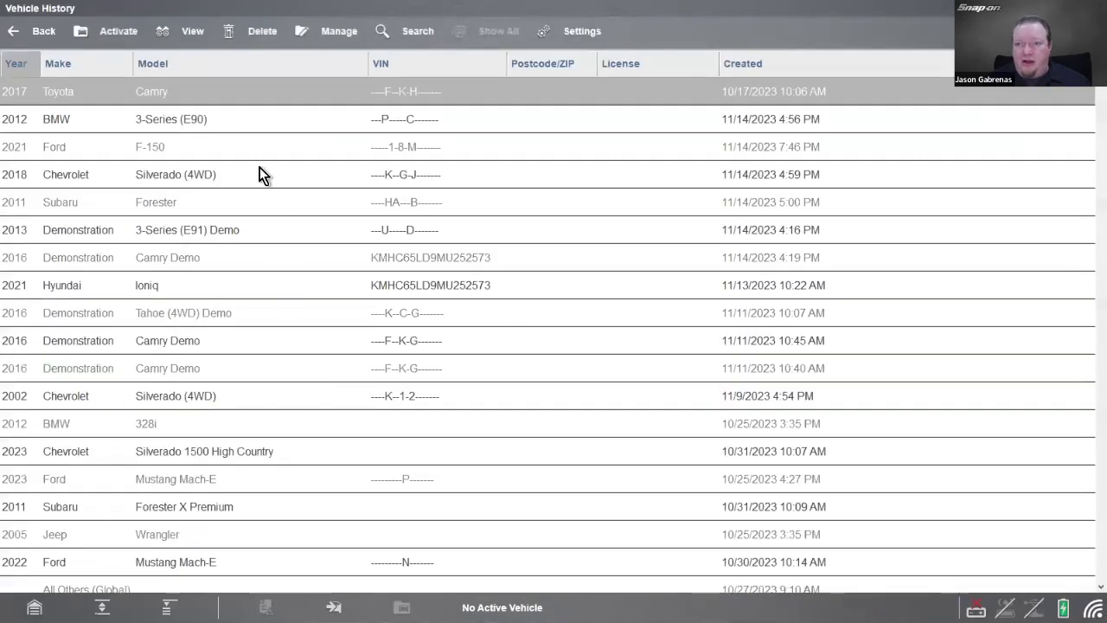
pyautogui.click(244, 170)
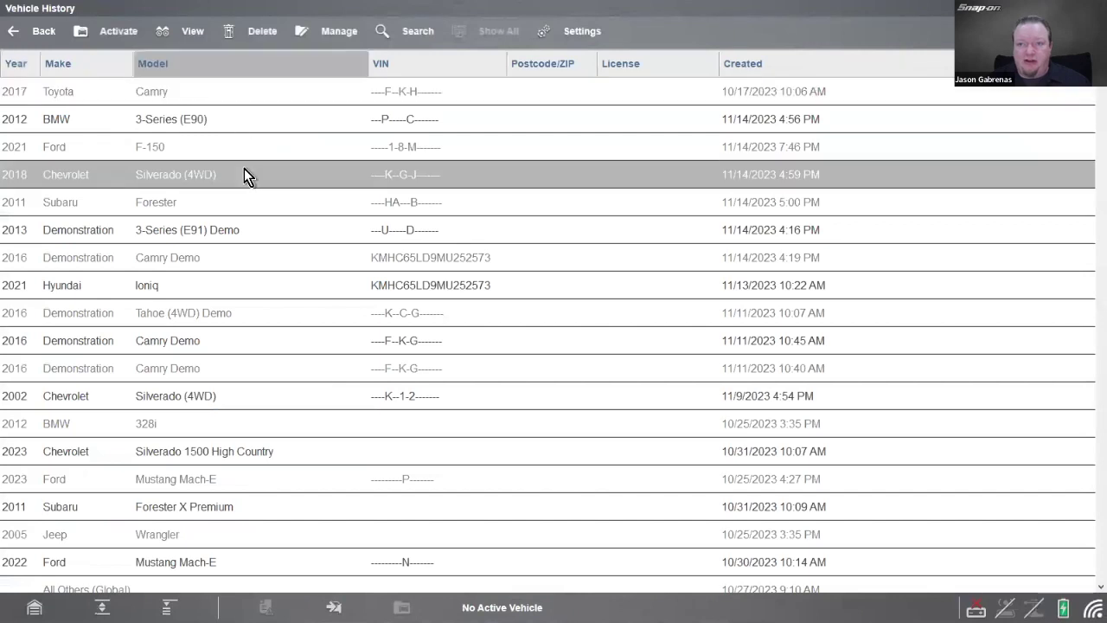
pyautogui.click(124, 32)
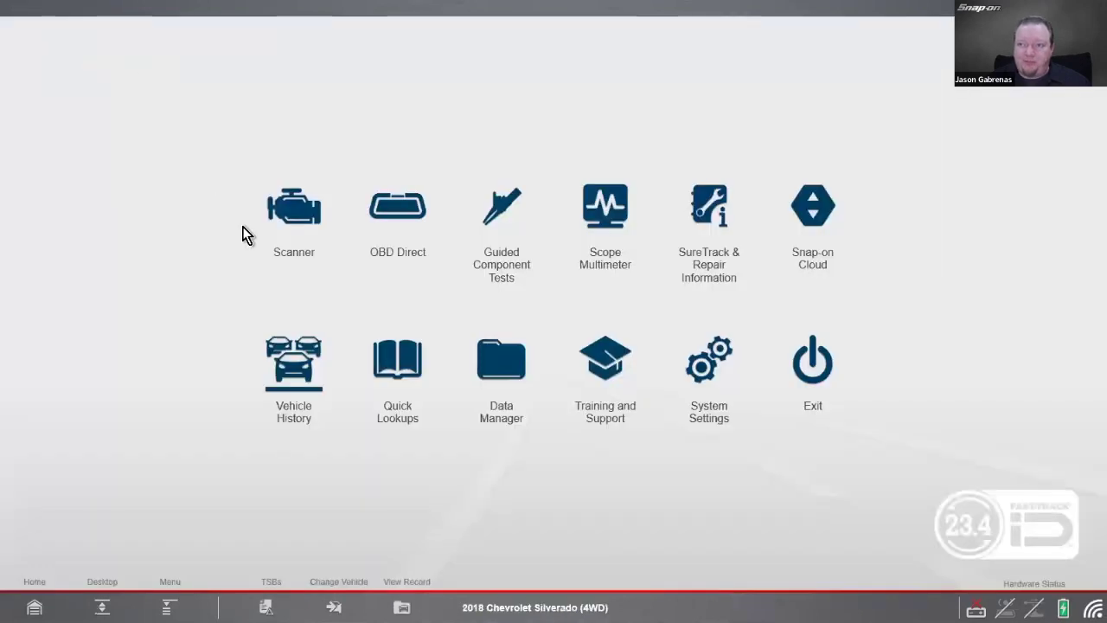
# Step: Start the scanner for the Silverado, confirming the vehicle identification, and run a code scan
pyautogui.click(311, 227)
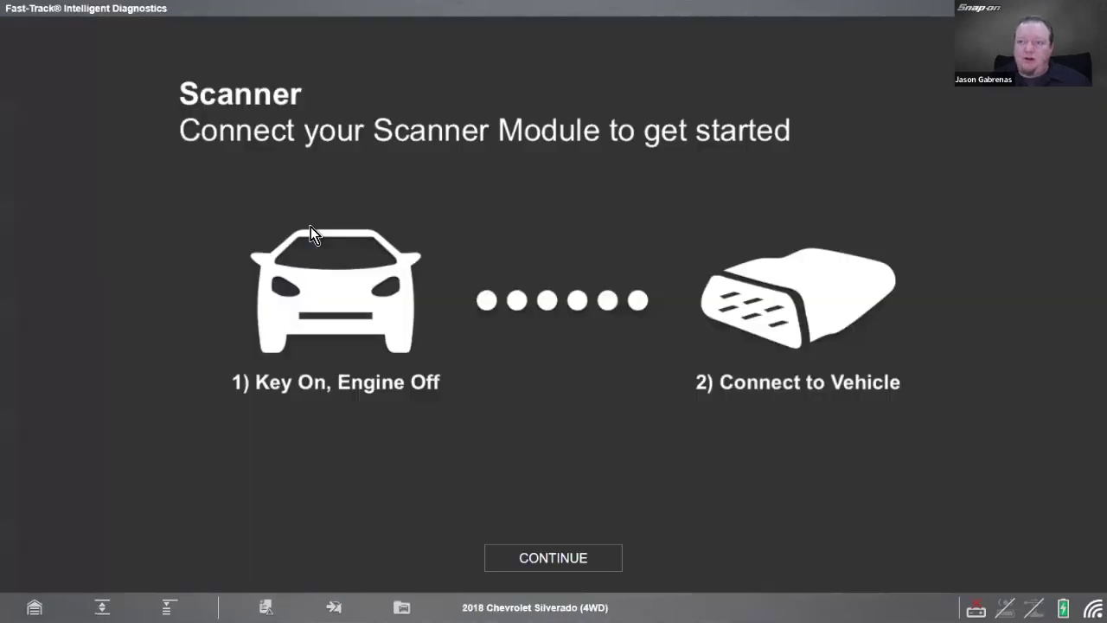
pyautogui.click(566, 563)
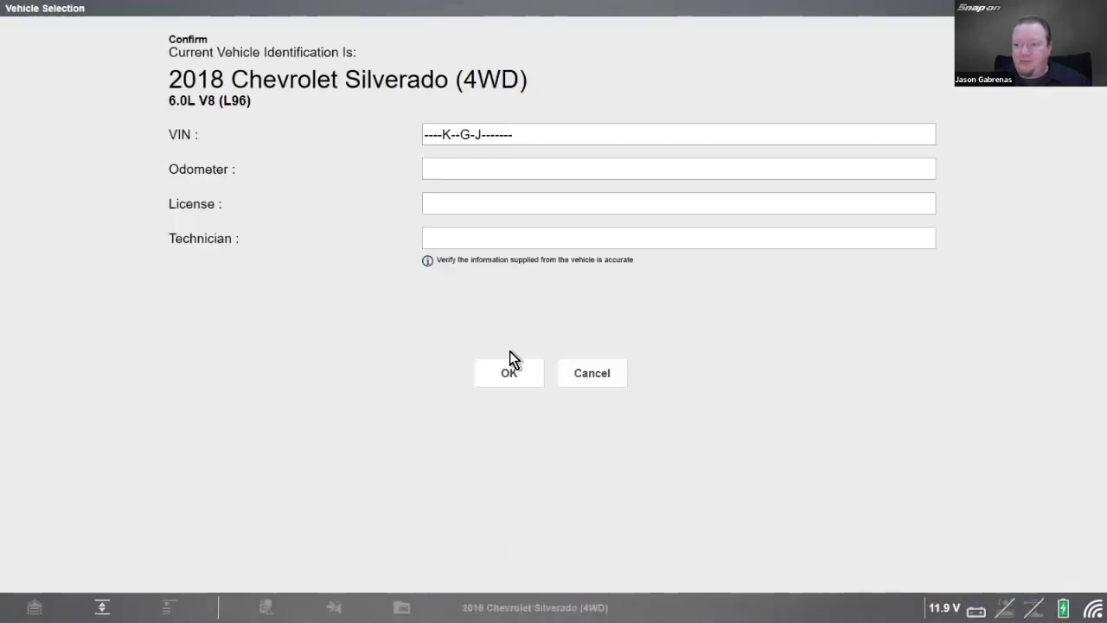
pyautogui.click(500, 379)
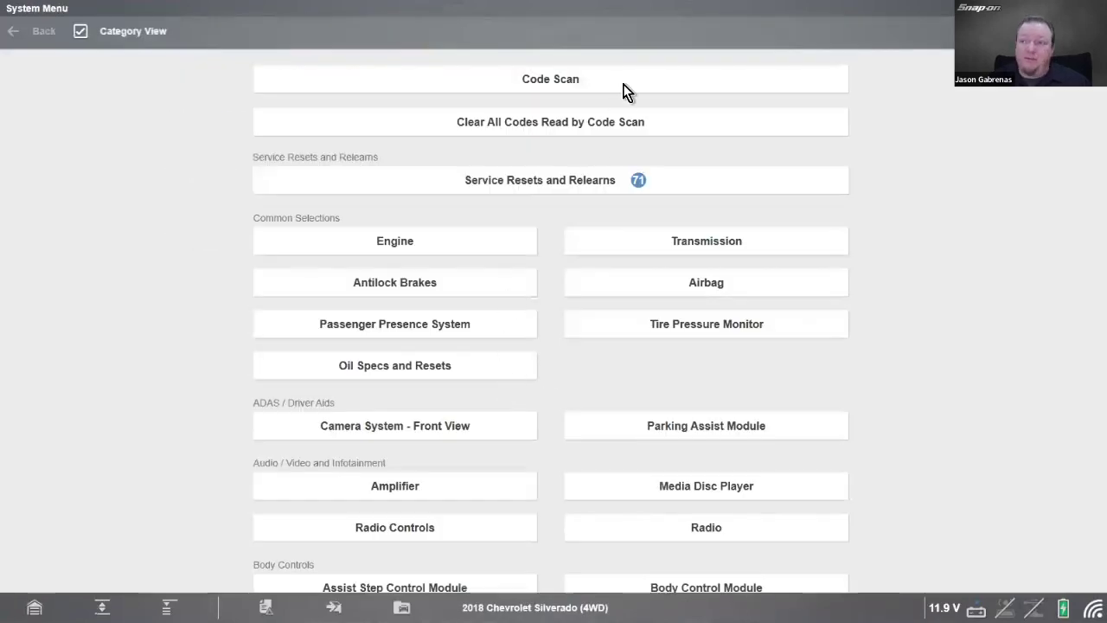
pyautogui.click(627, 86)
pyautogui.click(458, 147)
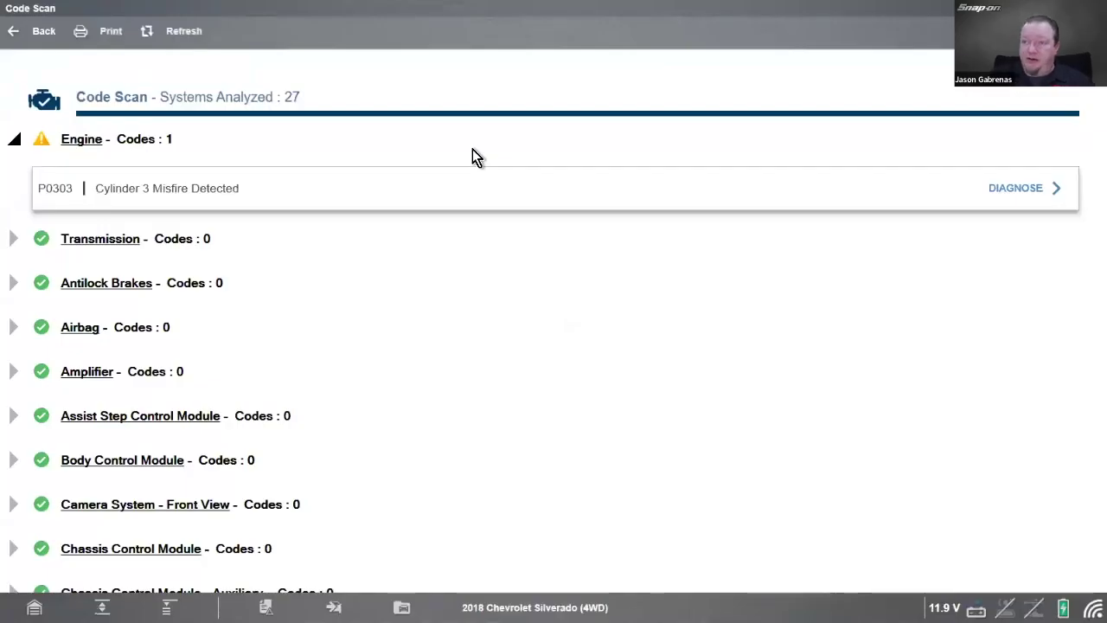
# Step: Open the diagnosis for engine code P0303 and read its technical bulletin on misfires due to excessive carbon on the valves
pyautogui.click(1008, 198)
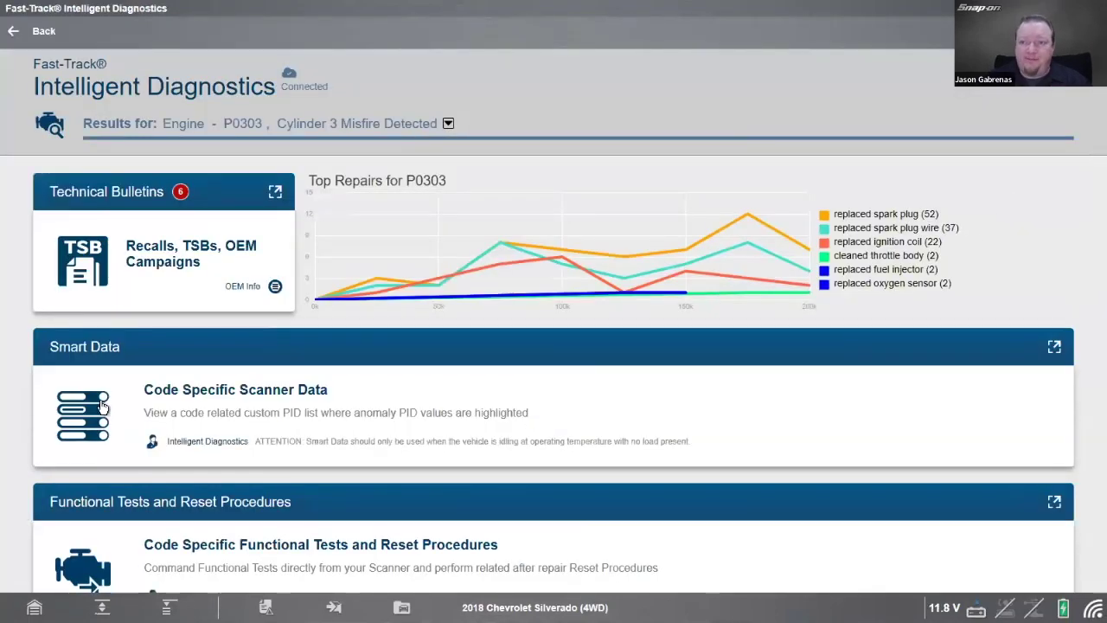
pyautogui.click(219, 216)
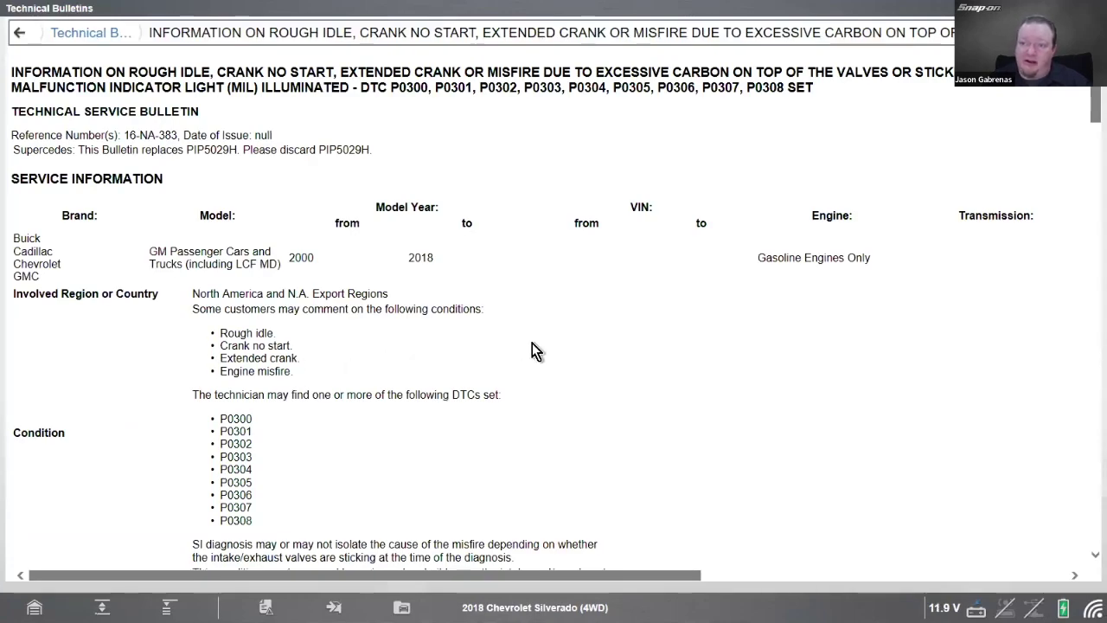
pyautogui.scroll(-3, 537, 350)
pyautogui.scroll(-1, 534, 338)
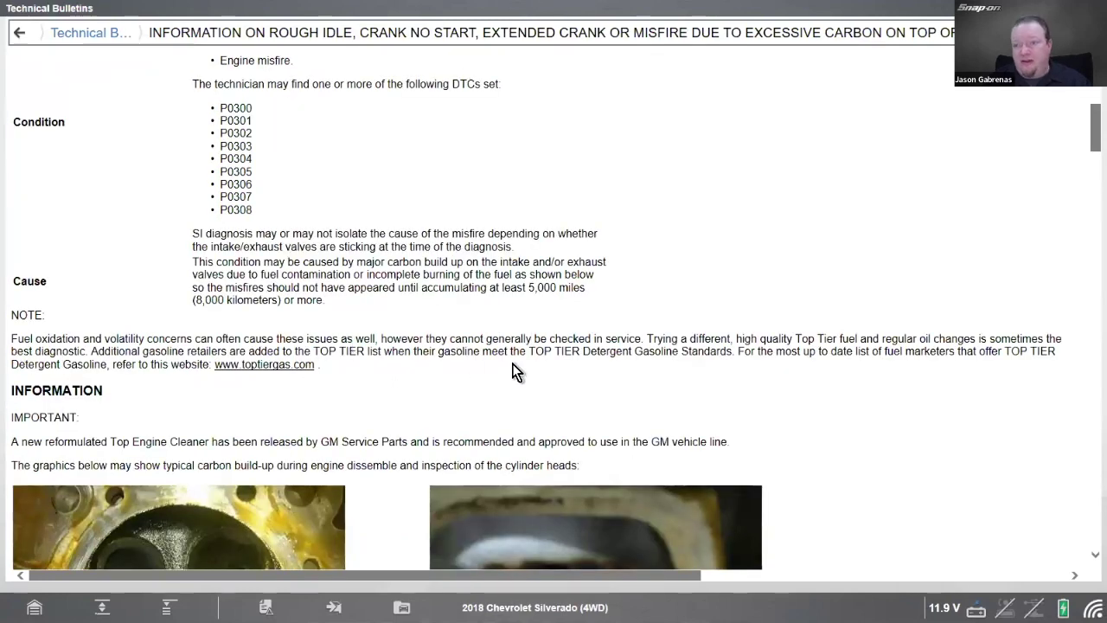
pyautogui.scroll(-4, 597, 363)
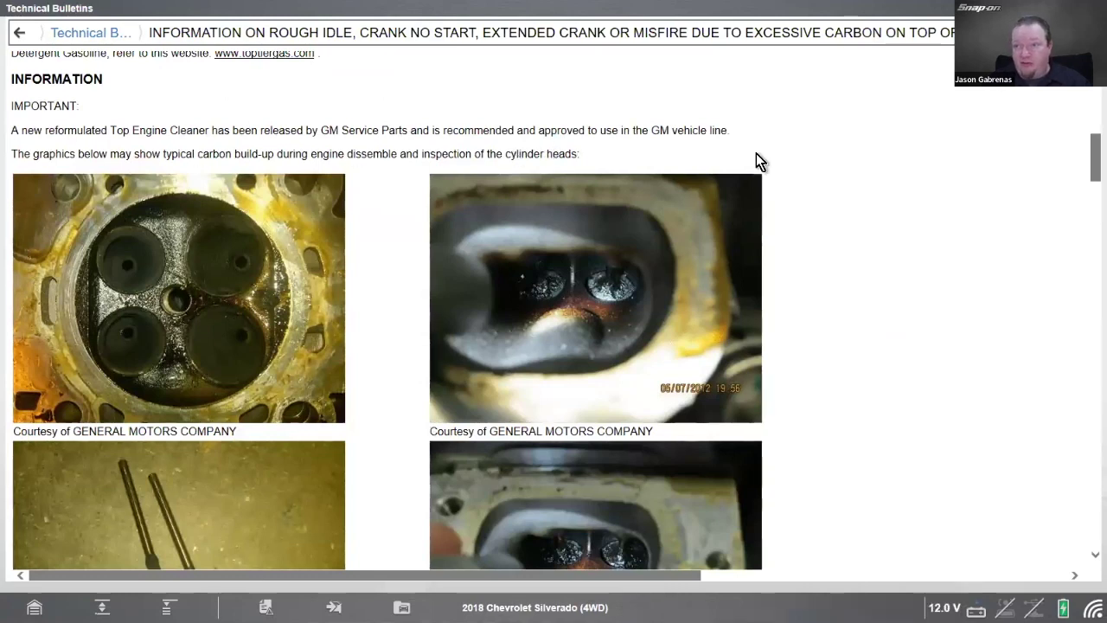
pyautogui.scroll(-1, 882, 398)
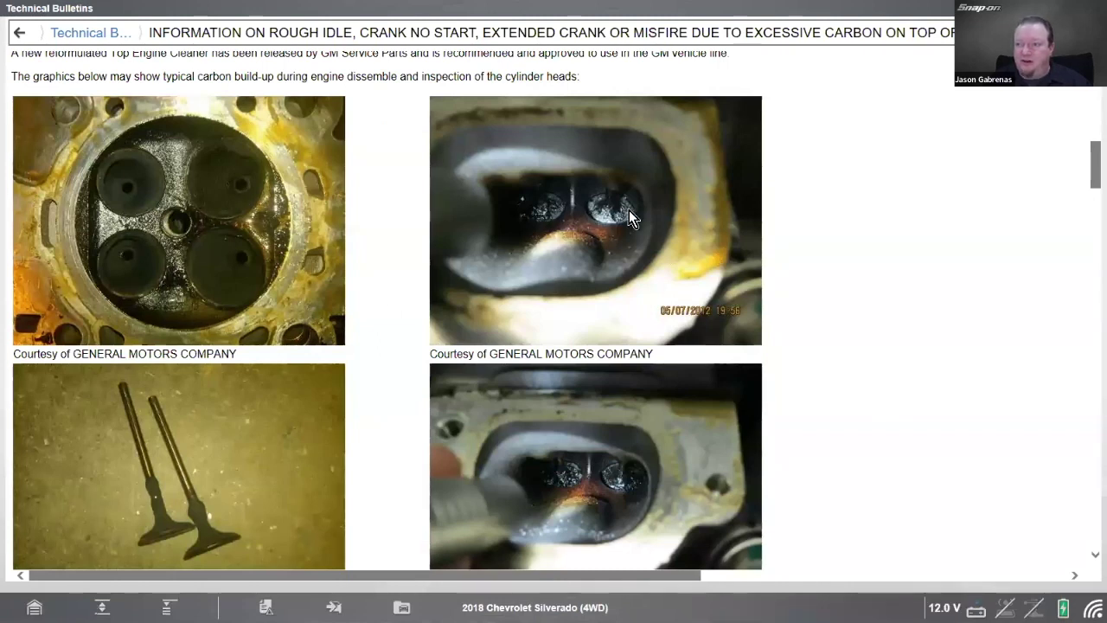
pyautogui.scroll(-2, 839, 311)
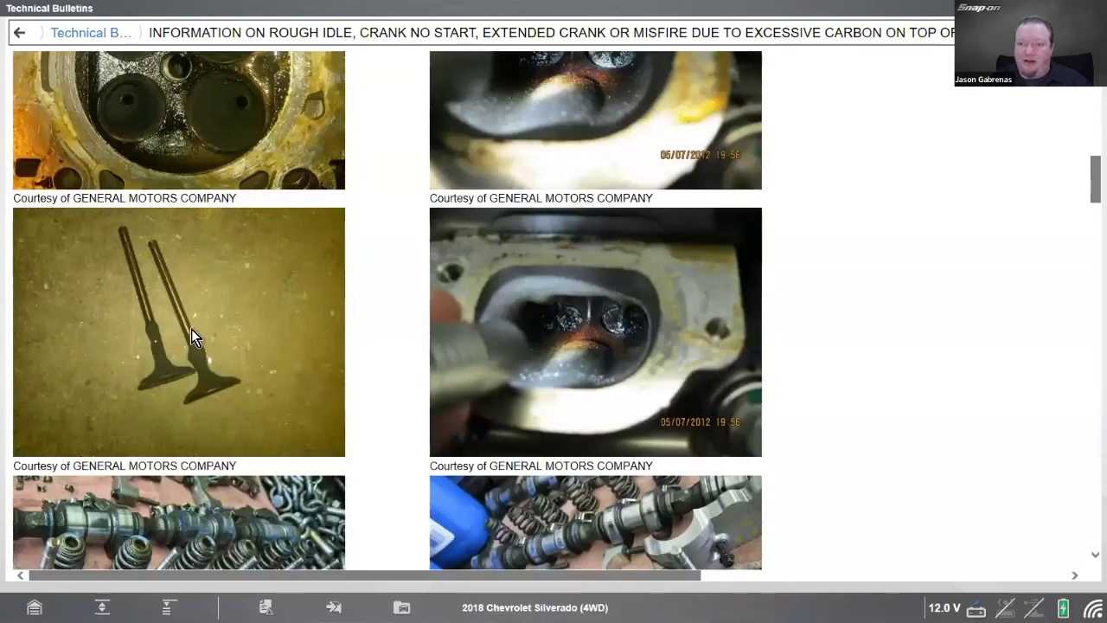
pyautogui.scroll(-3, 254, 350)
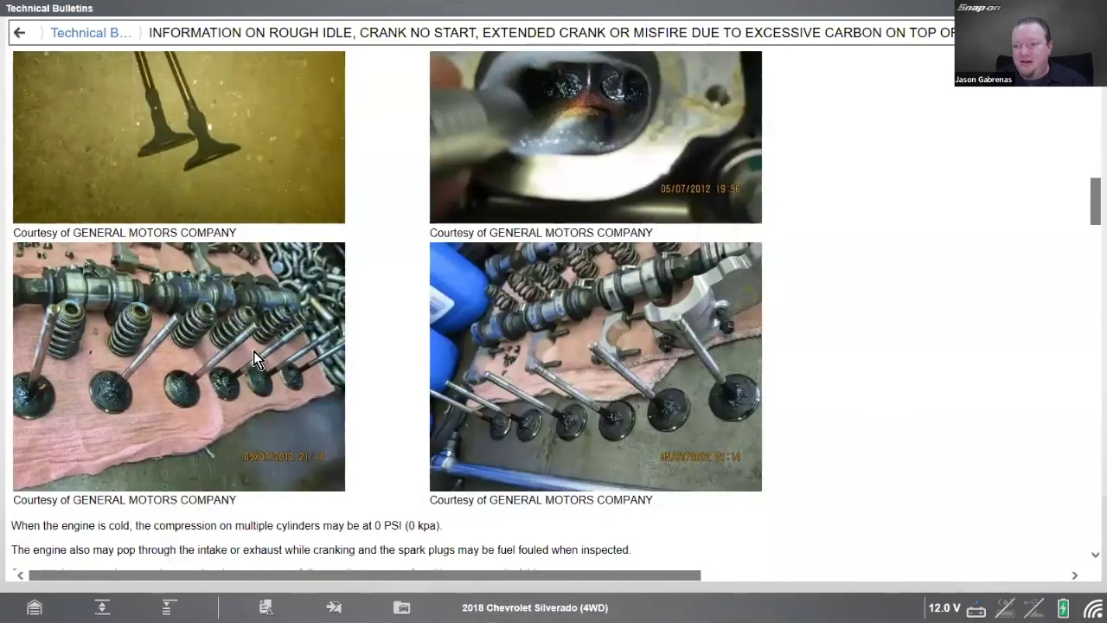
pyautogui.scroll(-3, 255, 356)
pyautogui.scroll(-5, 375, 374)
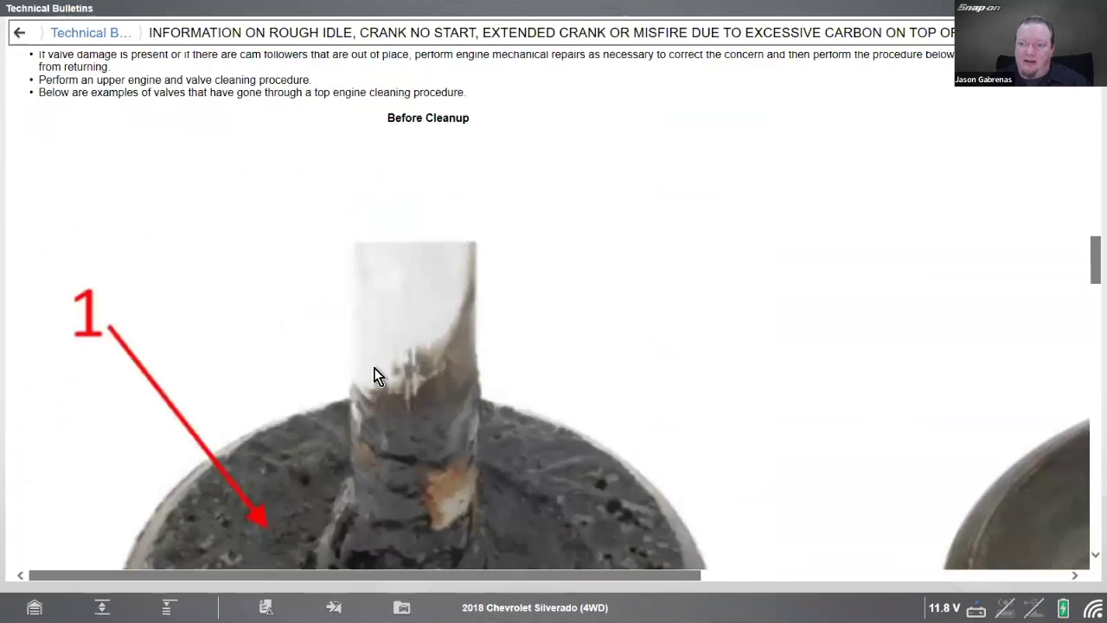
pyautogui.scroll(-3, 374, 375)
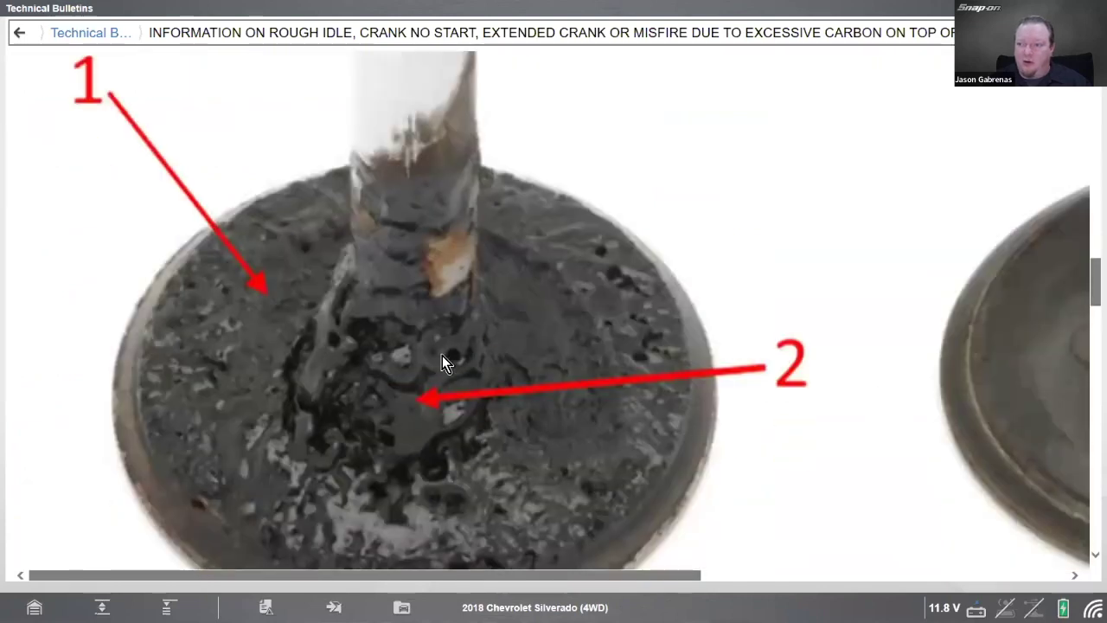
pyautogui.scroll(-9, 442, 359)
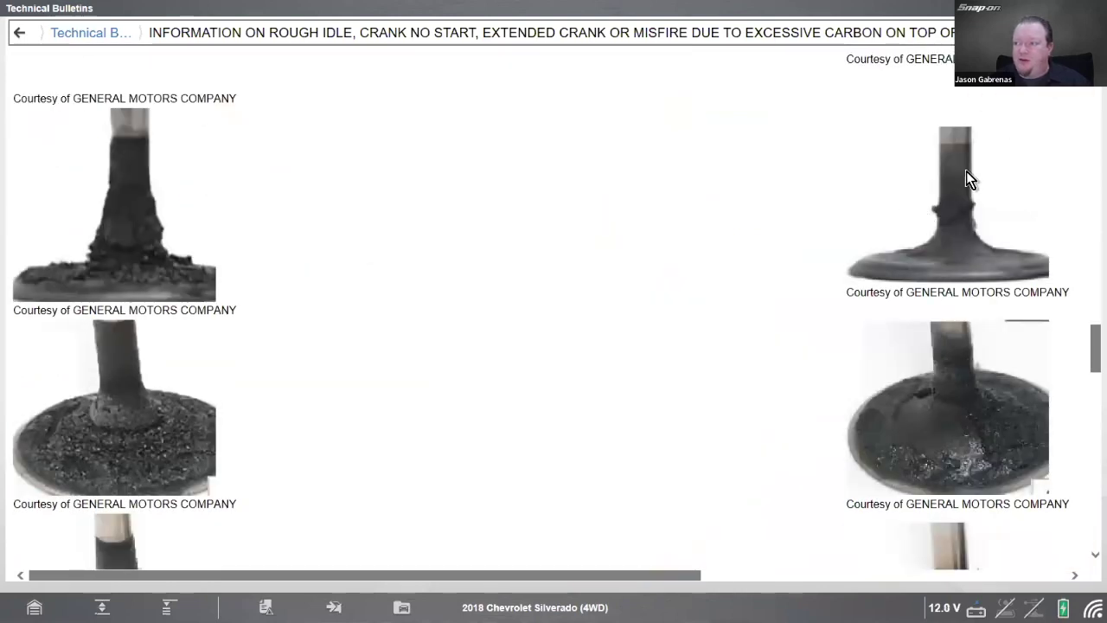
pyautogui.scroll(-8, 496, 308)
pyautogui.scroll(20, 498, 320)
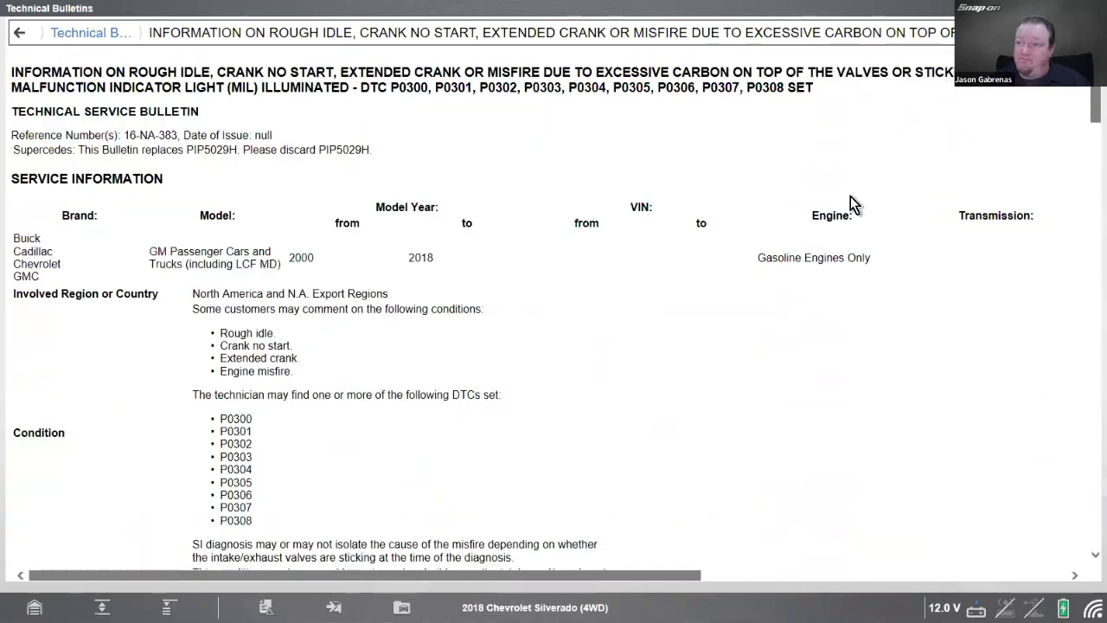
pyautogui.hotkey('alt', 'Left')
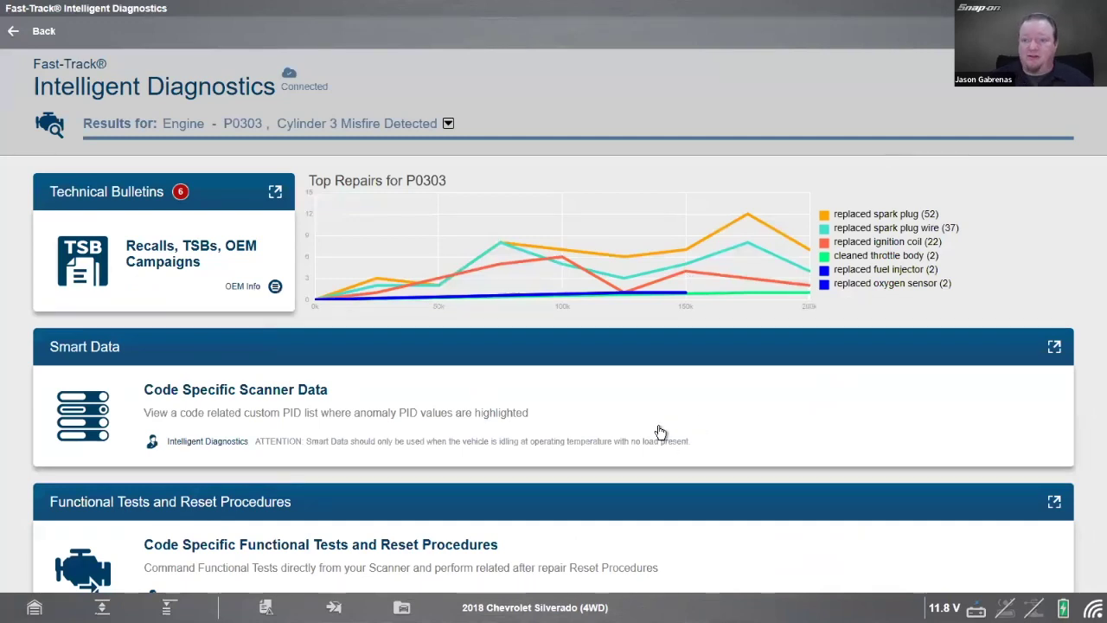
# Step: Open the P0303 Smart Data and graph Misfire Current Cylinder 2 and Misfire Current Cylinder 3 with the time scale zoomed out
pyautogui.click(539, 355)
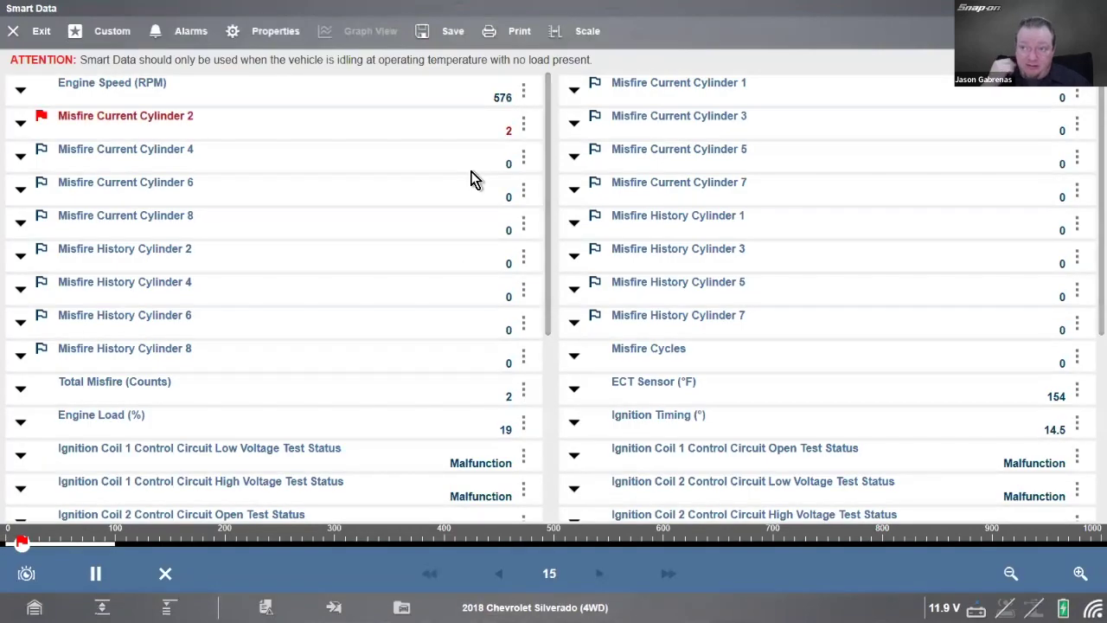
pyautogui.click(21, 124)
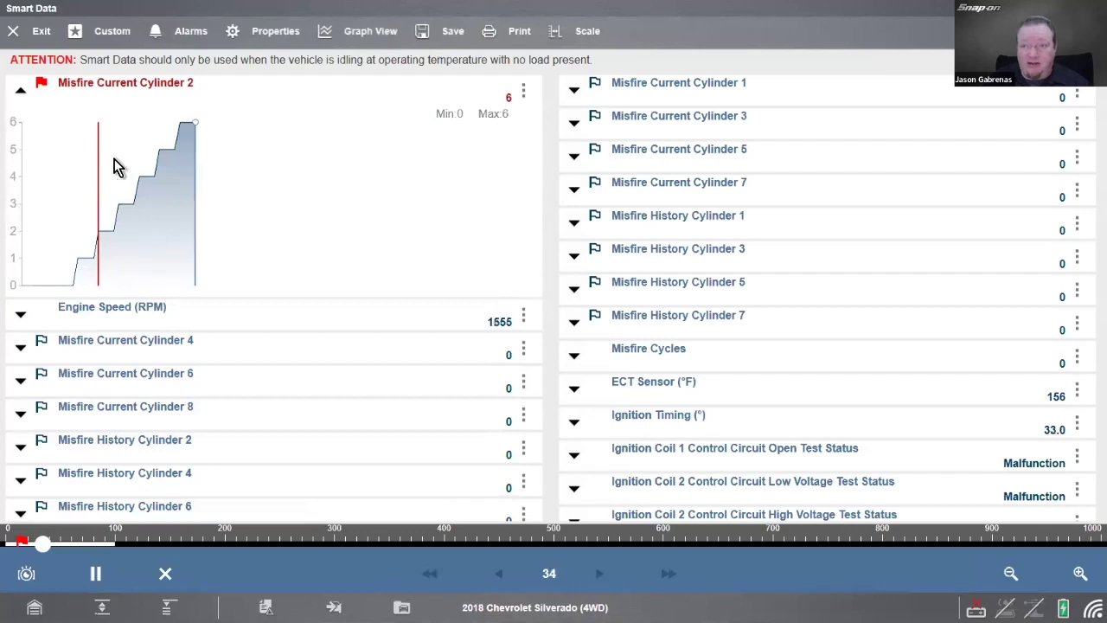
pyautogui.click(1012, 572)
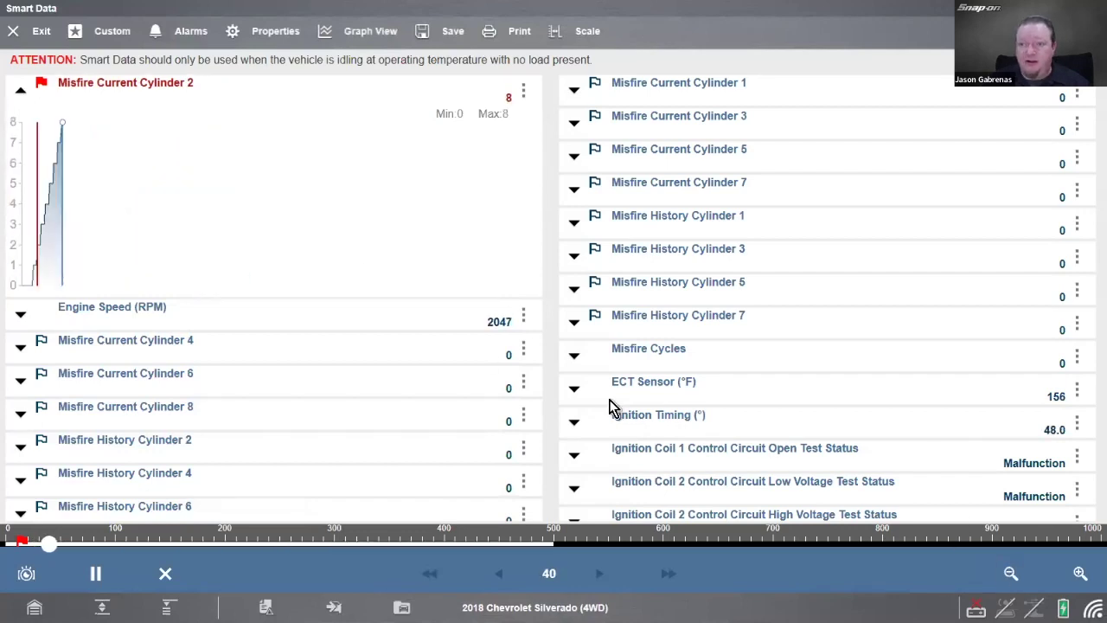
pyautogui.click(575, 124)
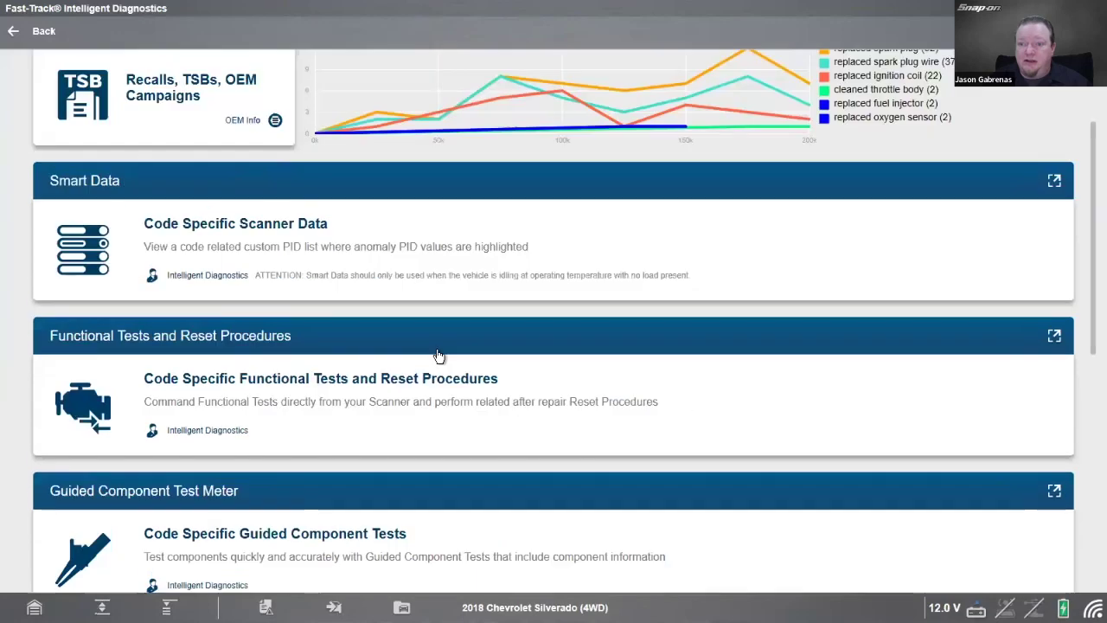
# Step: Review the functional tests and reset procedures related to P0303, from CKP Variation Learn to Ignition Timing Retard, and return to the results
pyautogui.click(439, 356)
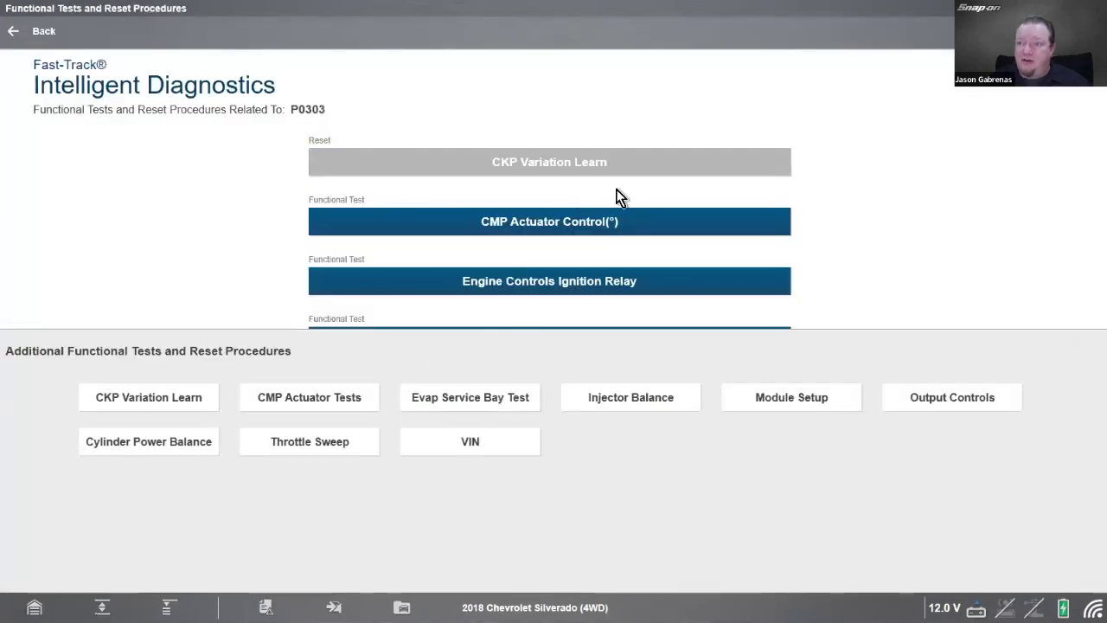
pyautogui.scroll(-1, 837, 242)
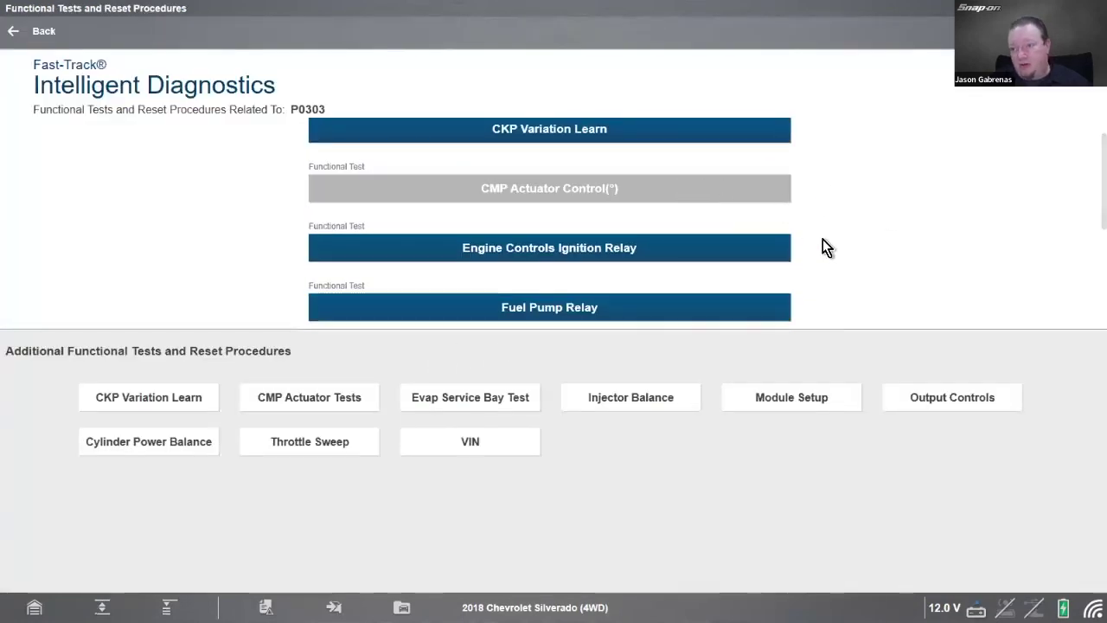
pyautogui.scroll(-5, 827, 246)
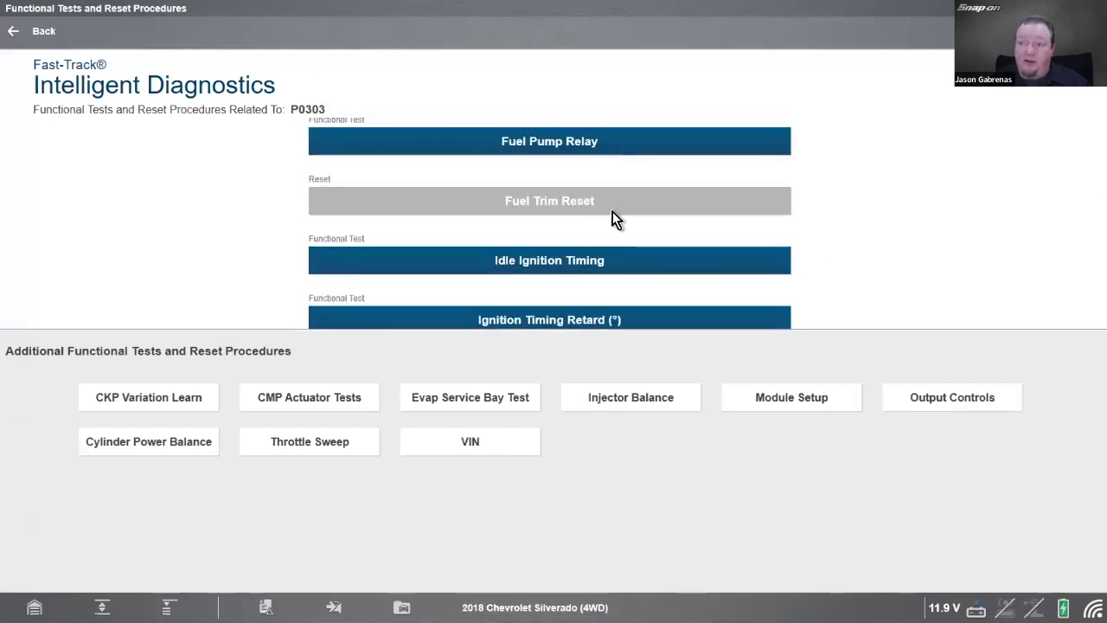
pyautogui.scroll(-2, 824, 226)
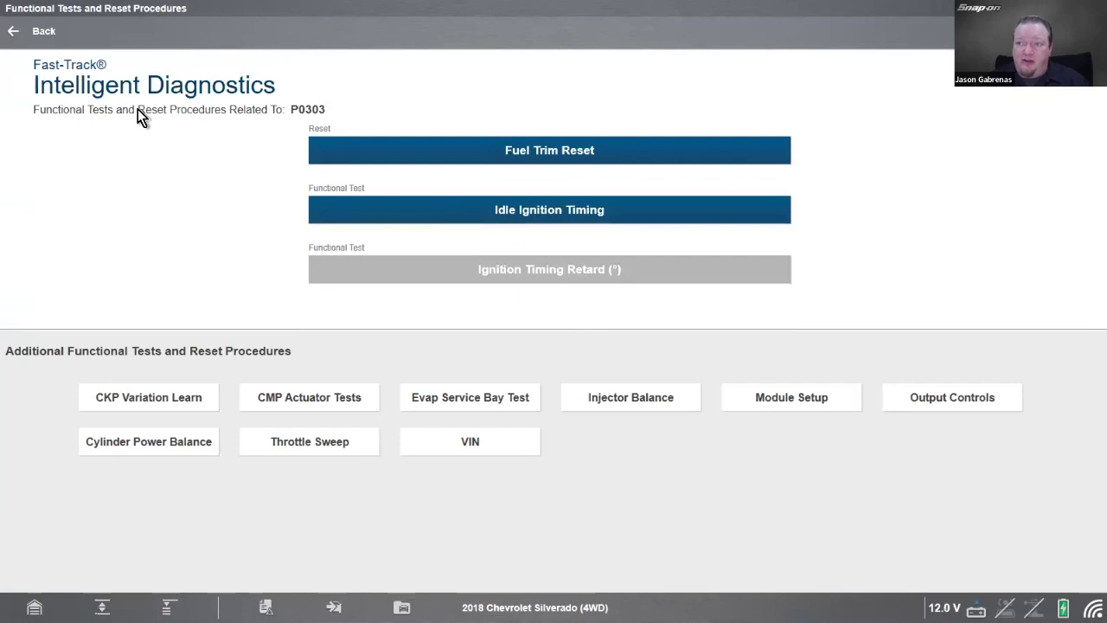
pyautogui.click(49, 33)
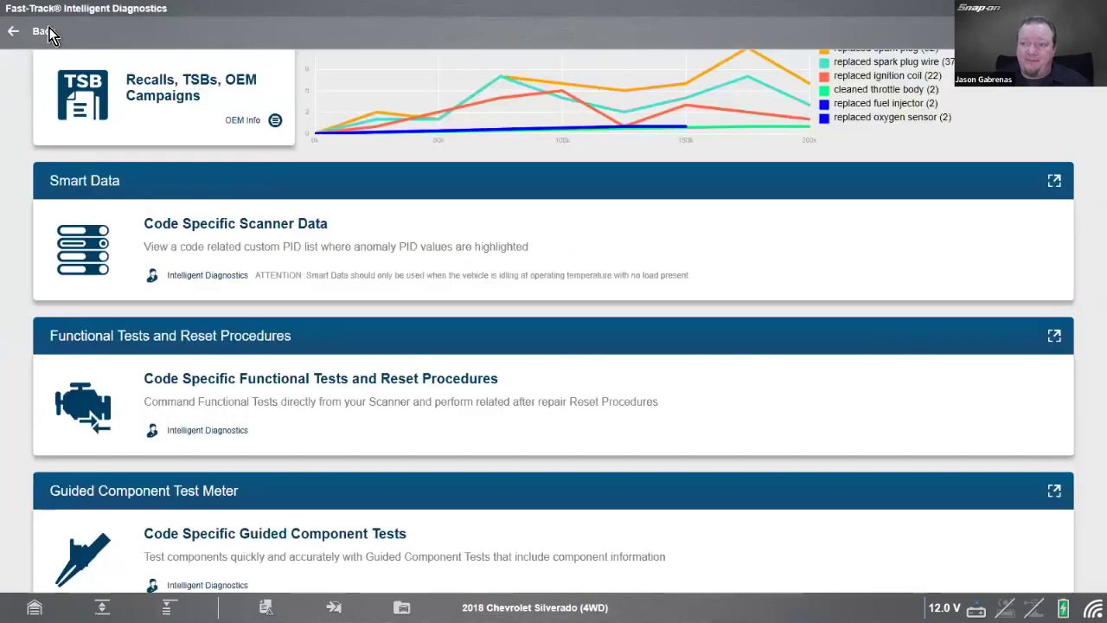
# Step: Review the guided component tests related to P0303, including the ignition tests, and return to the results
pyautogui.scroll(-1, 554, 433)
pyautogui.click(552, 476)
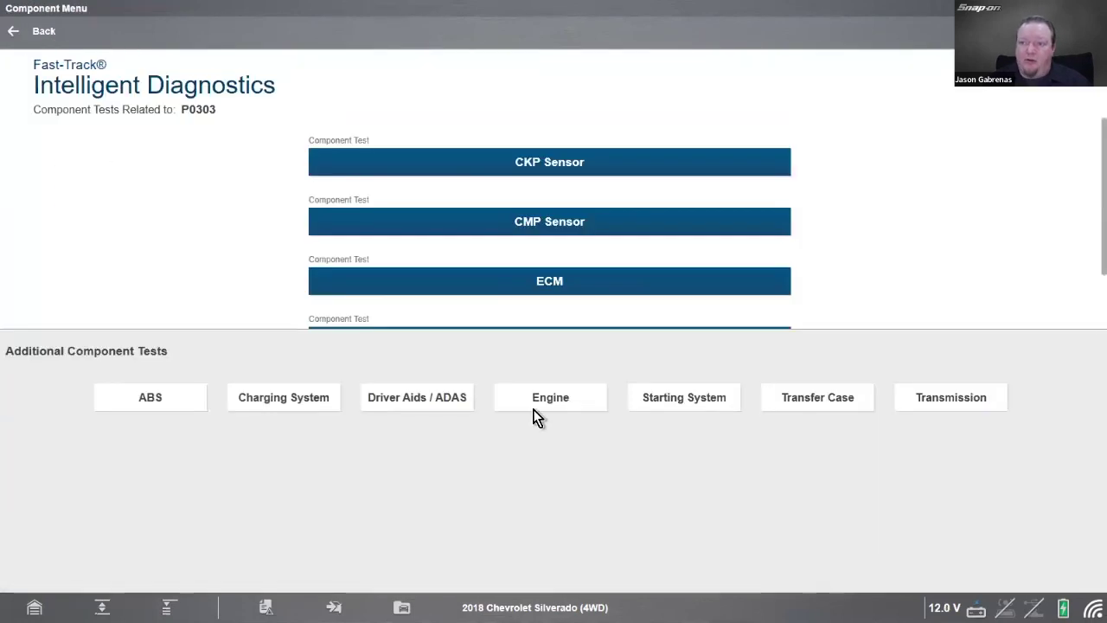
pyautogui.scroll(-1, 812, 182)
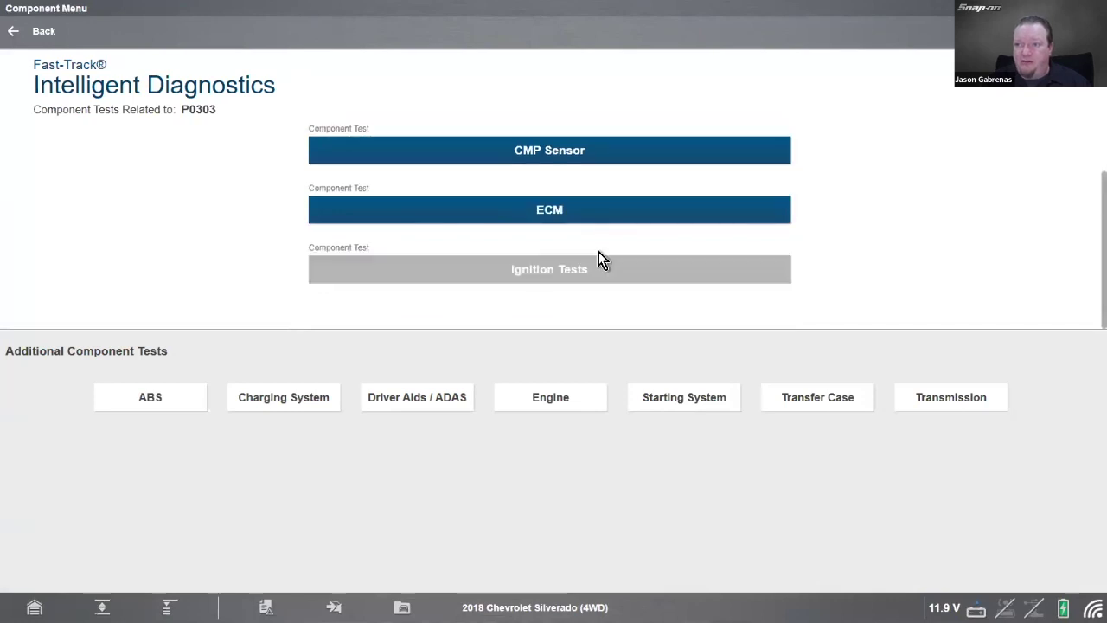
pyautogui.click(708, 264)
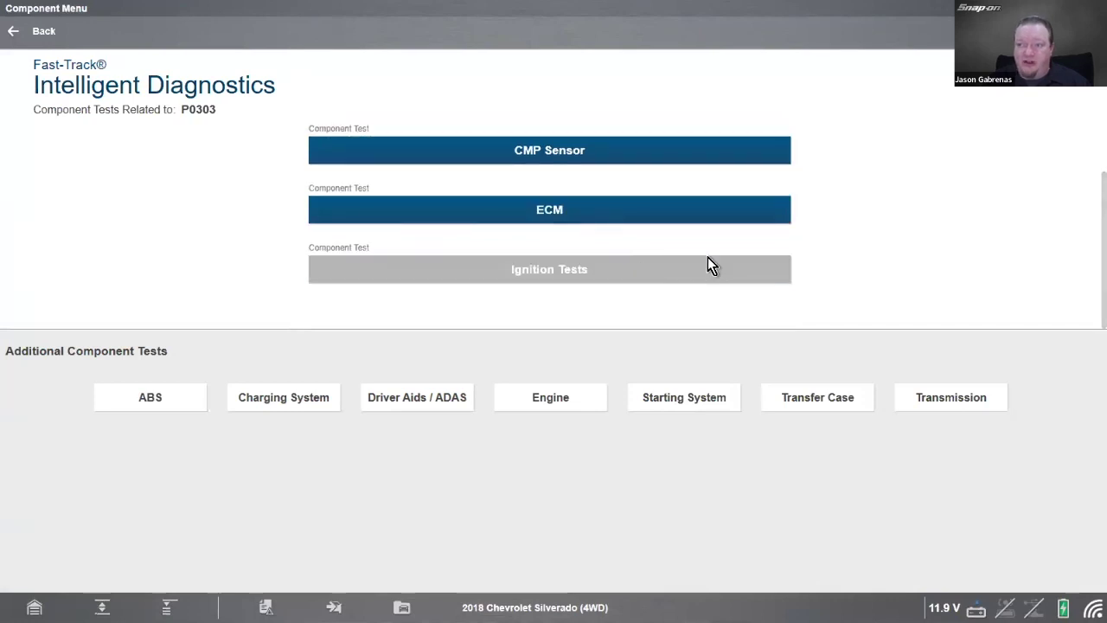
pyautogui.click(52, 36)
# Step: Check the SureTrack related real fixes and the Troubleshooter's industry expert tips for P0303, and return to the results
pyautogui.scroll(-2, 614, 320)
pyautogui.scroll(-5, 611, 321)
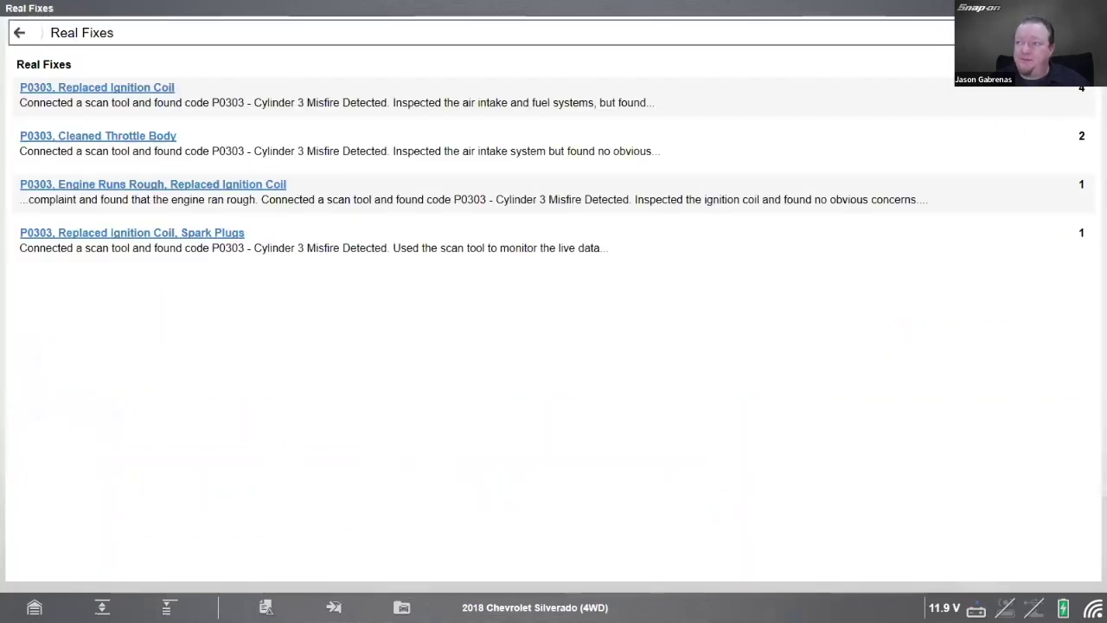
pyautogui.hotkey('alt', 'Left')
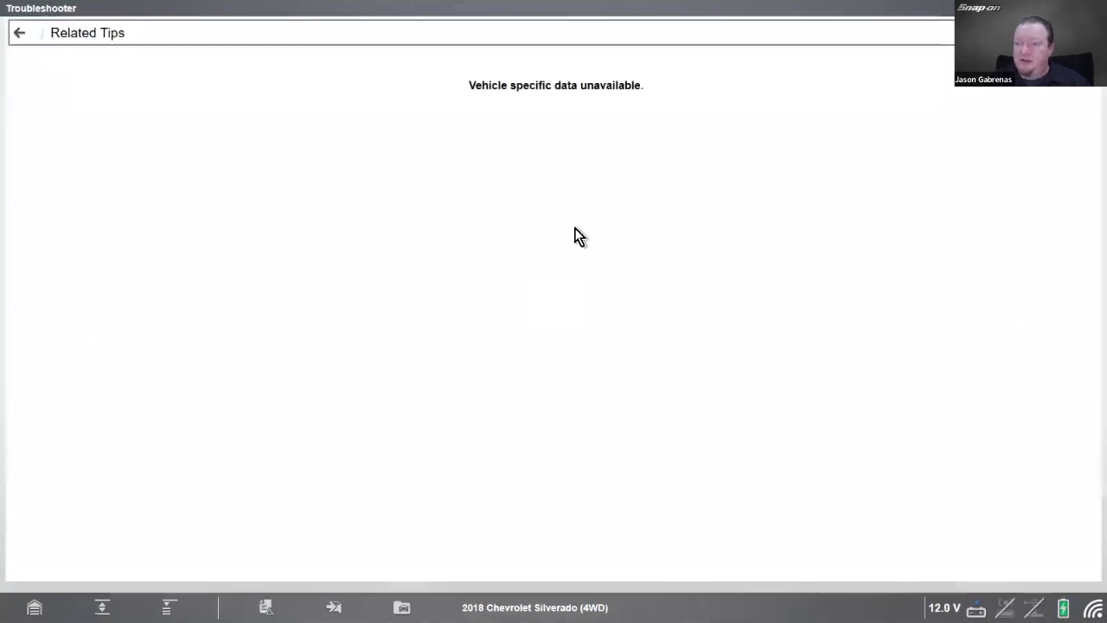
pyautogui.hotkey('alt', 'Left')
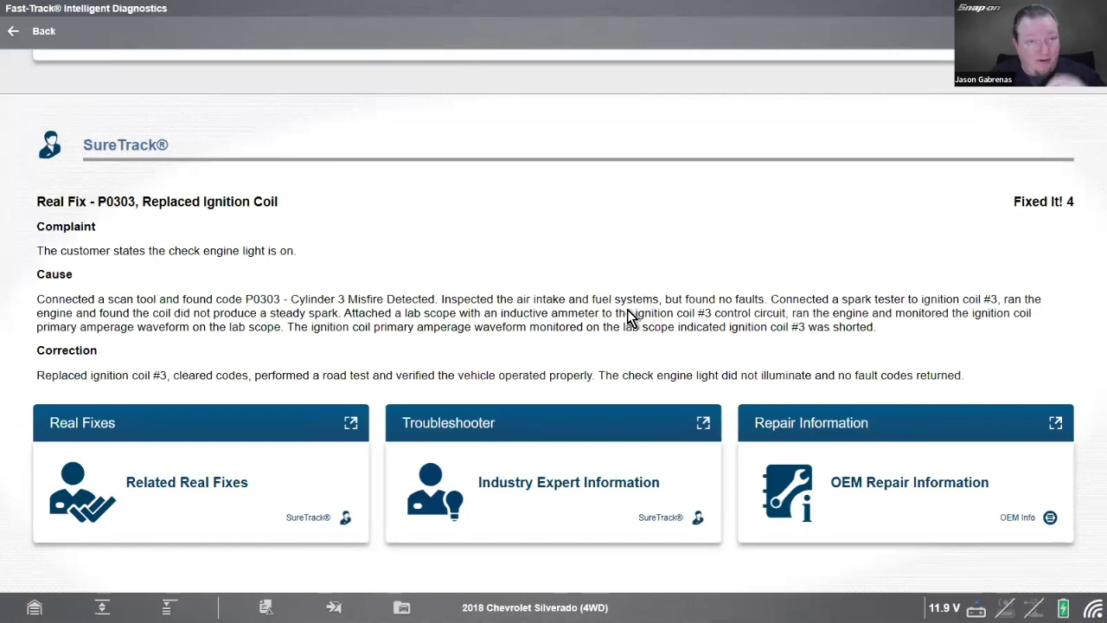
# Step: Review the P0303 results overview, from the top repairs graph to the SureTrack real fix on ignition coil replacement
pyautogui.scroll(10, 627, 329)
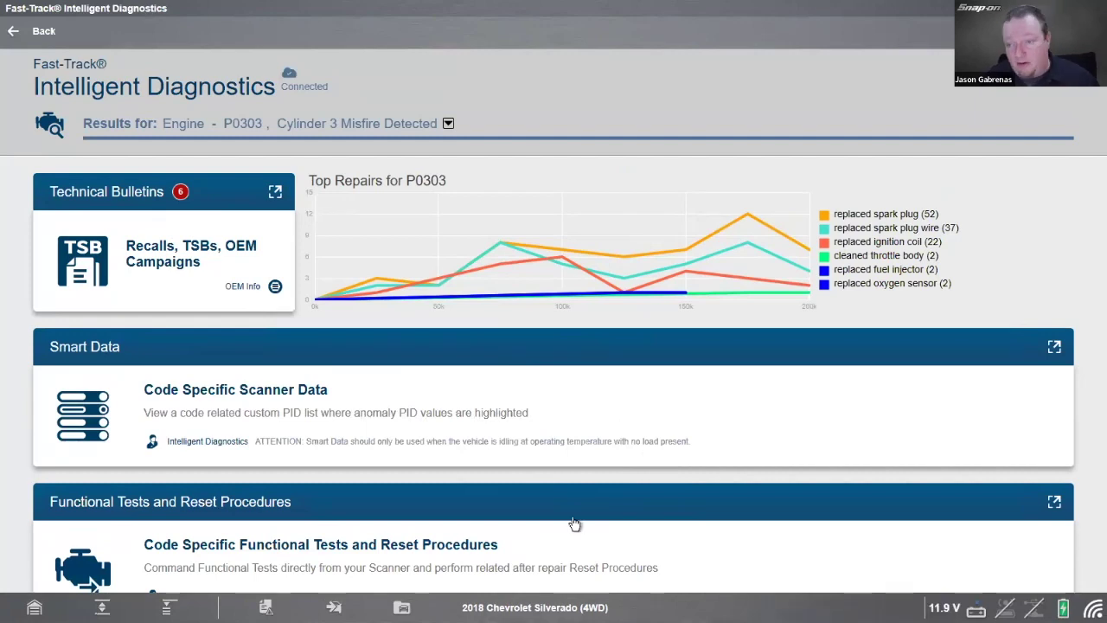
pyautogui.scroll(-2, 541, 513)
pyautogui.scroll(-9, 542, 512)
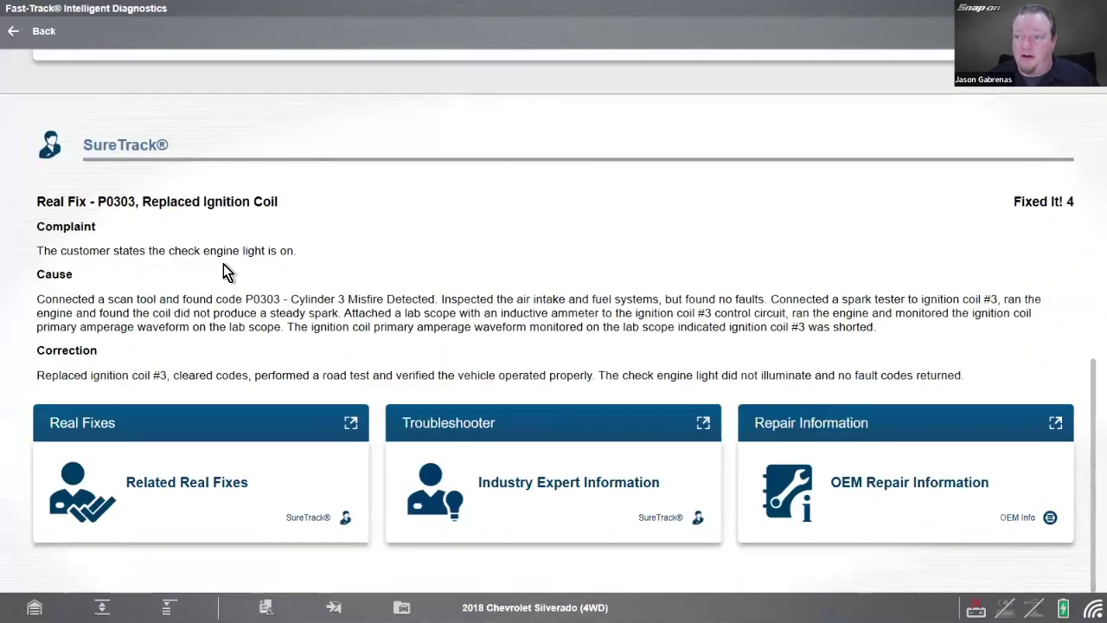
pyautogui.scroll(6, 619, 337)
pyautogui.scroll(5, 614, 313)
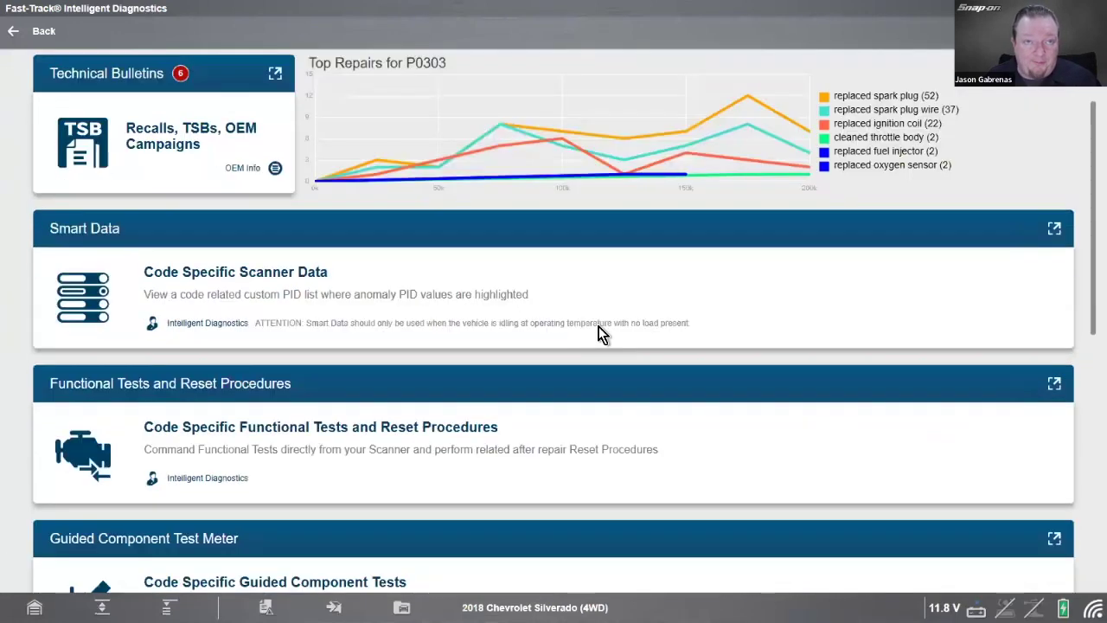